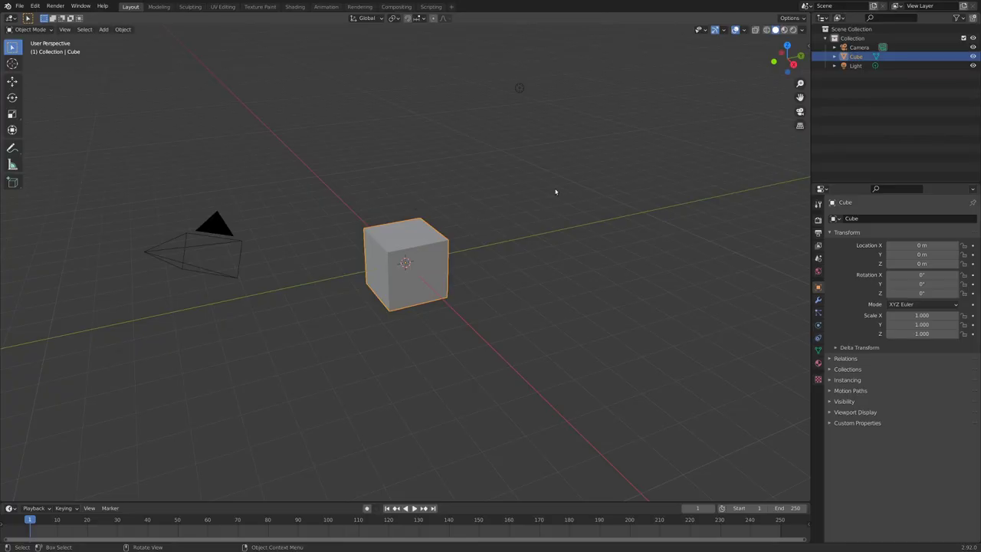
Turn the 3D view into a Movie Clip Editor and load the 647-frame main PNG sequence as a clip.
left_click(12, 18)
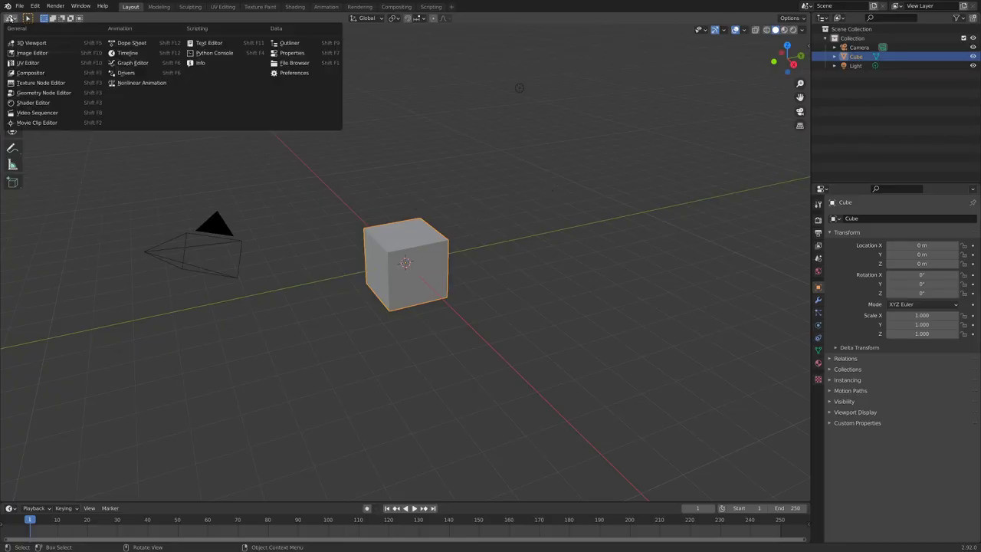
left_click(36, 124)
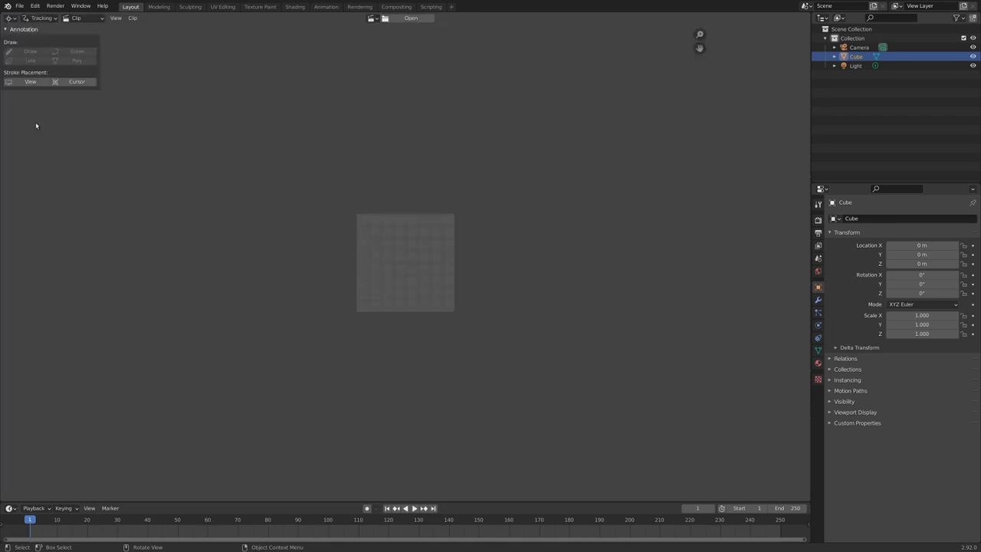
key("alt+o")
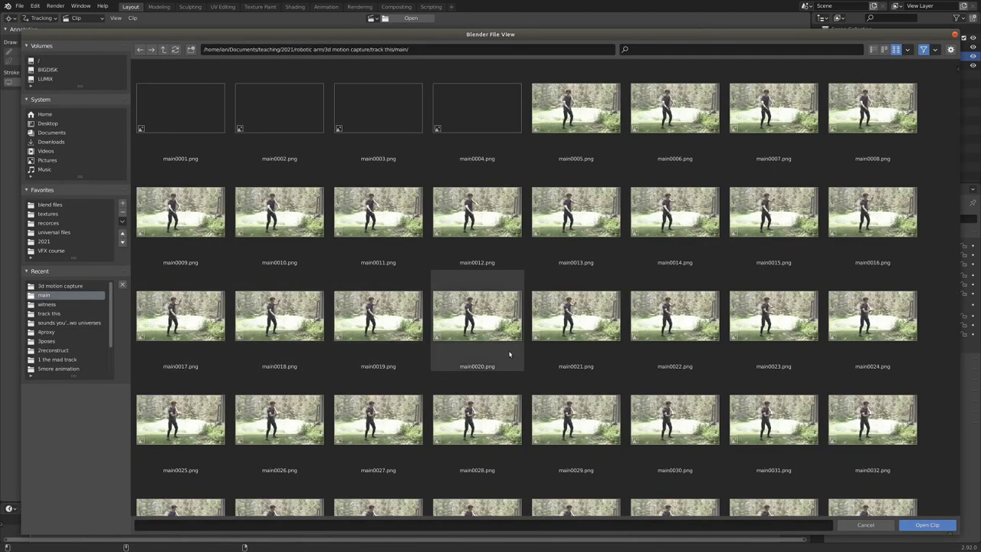
key("a")
key("Return")
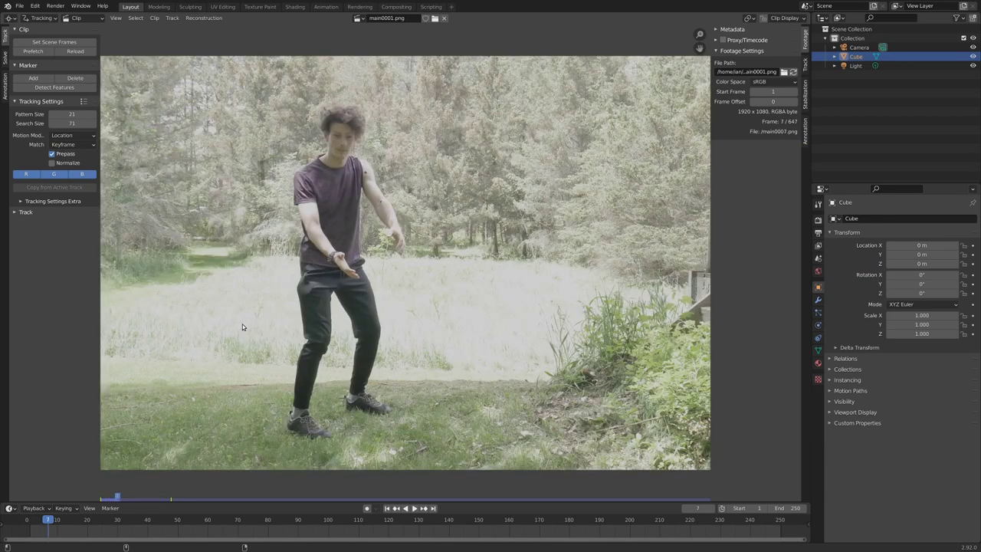
key("Escape")
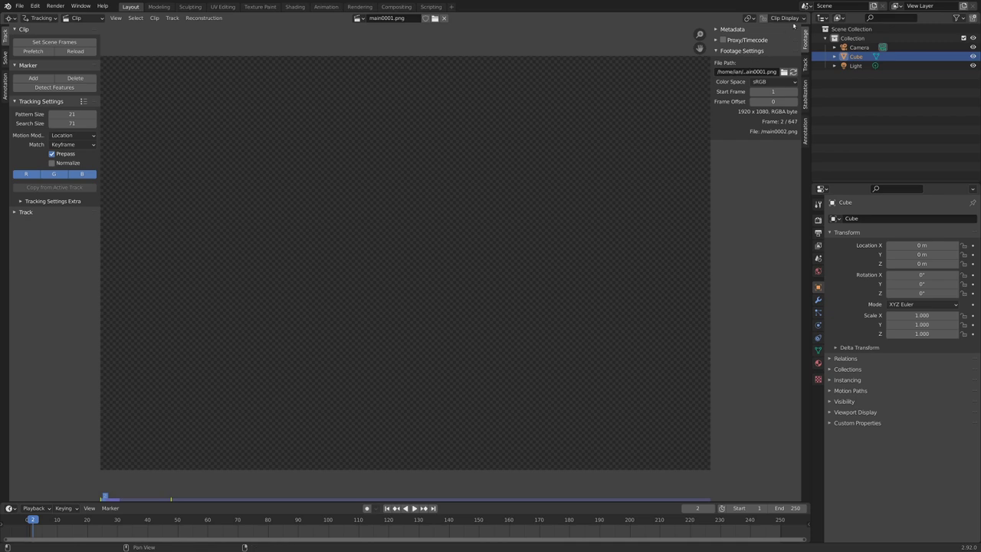
Split the clip editor and load the 641-frame witness PNG sequence into the right view.
left_click_drag(795, 23, 449, 23)
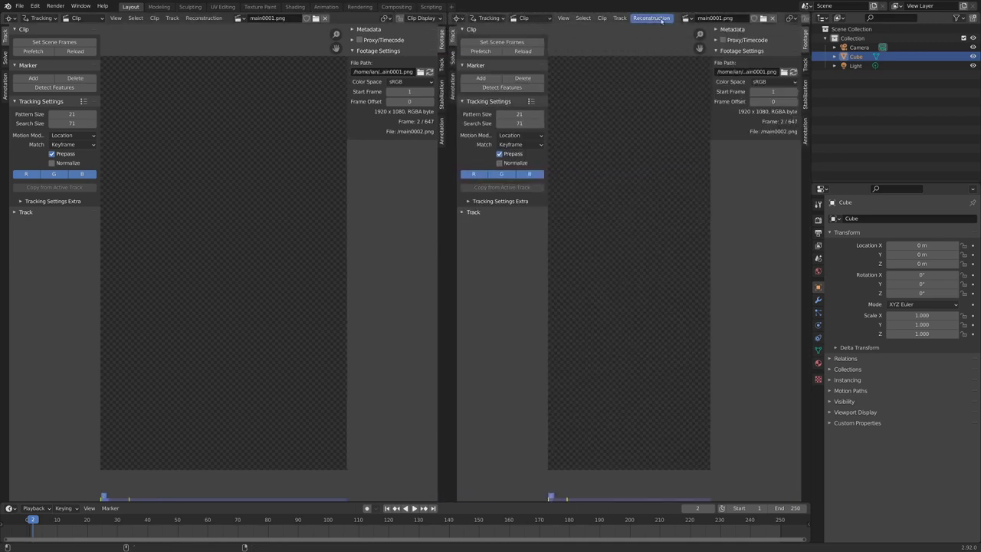
left_click(771, 17)
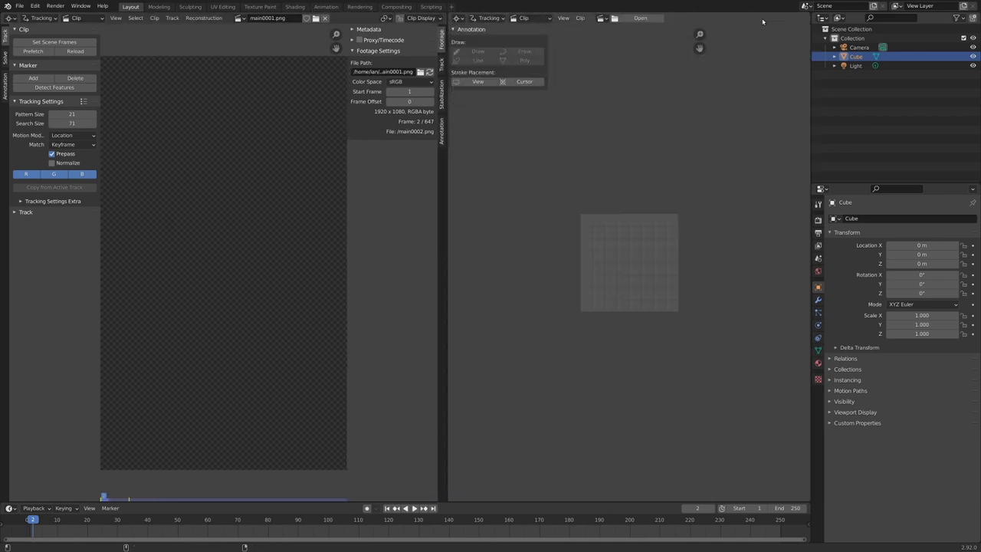
left_click(633, 17)
key("a")
key("Return")
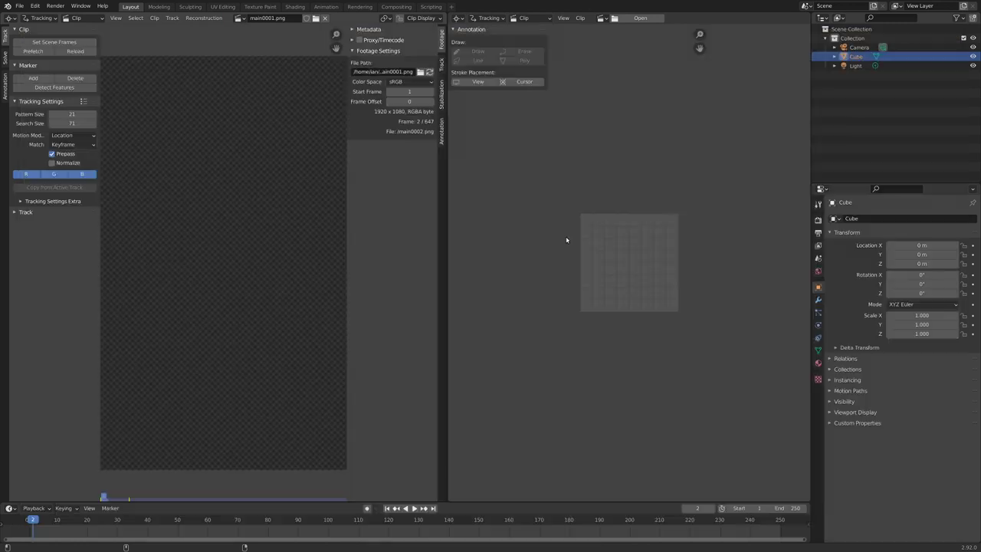
Raise the main clip's Frame Offset to 6, comparing frames to sync both clips.
key("Right")
key("Right")
key("Right")
key("Right")
key("Right")
key("Right")
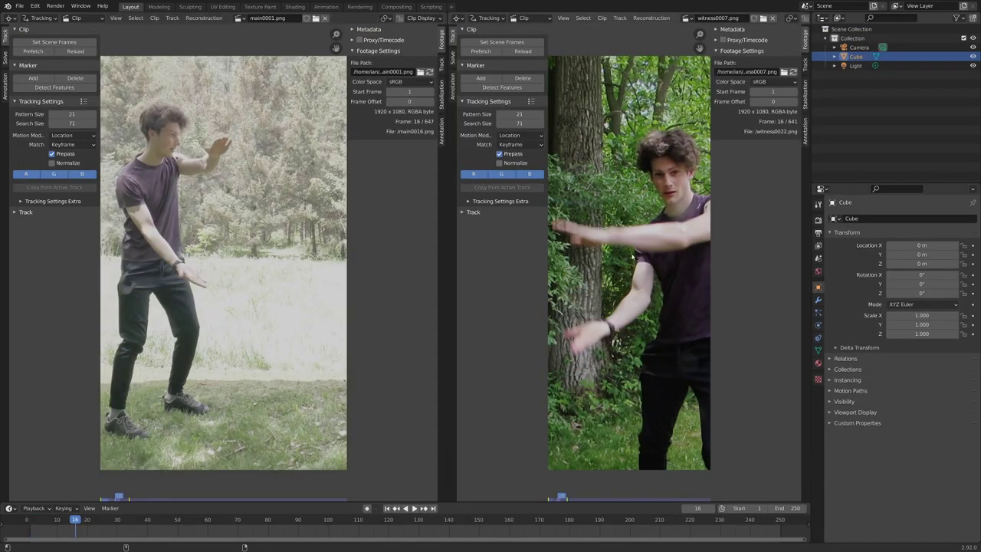
key("Right")
key("Right")
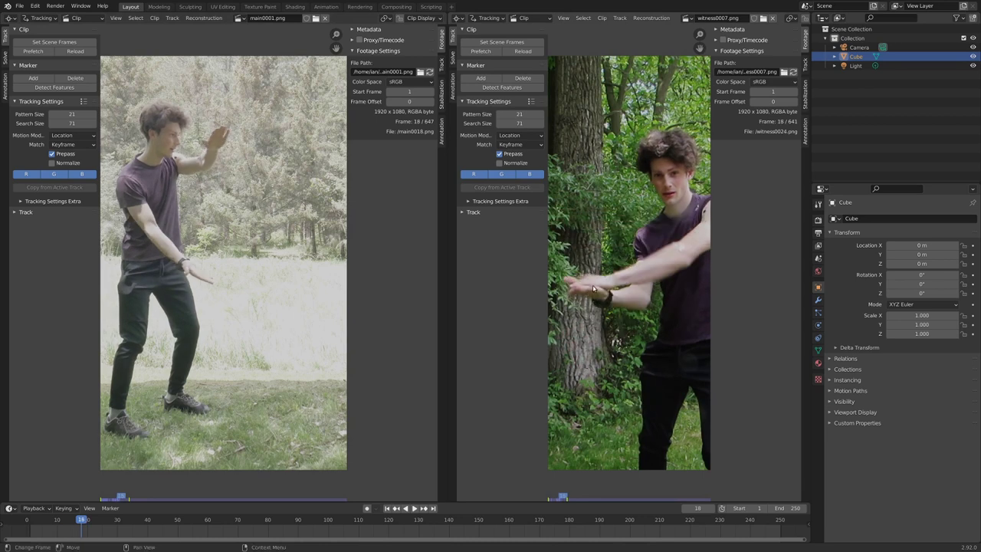
middle_click_drag(173, 197, 215, 225)
left_click(430, 101)
left_click(430, 102)
left_click(430, 102)
left_click(430, 102)
left_click(430, 102)
left_click(430, 102)
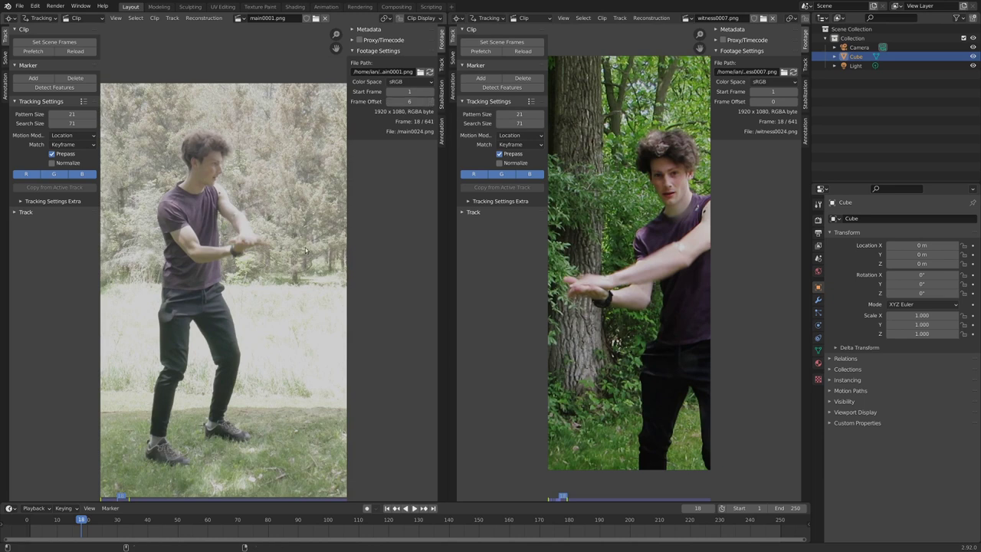
key("Left")
key("Left")
key("Left")
key("Right")
key("Right")
key("Right")
key("Right")
key("Right")
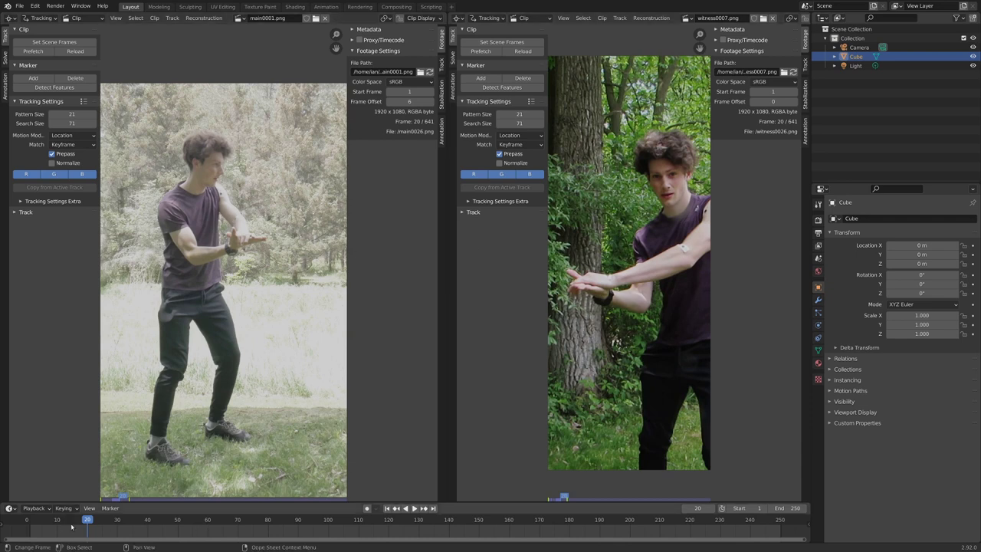
Set the scene start frame to 173.
left_click_drag(106, 525, 483, 541)
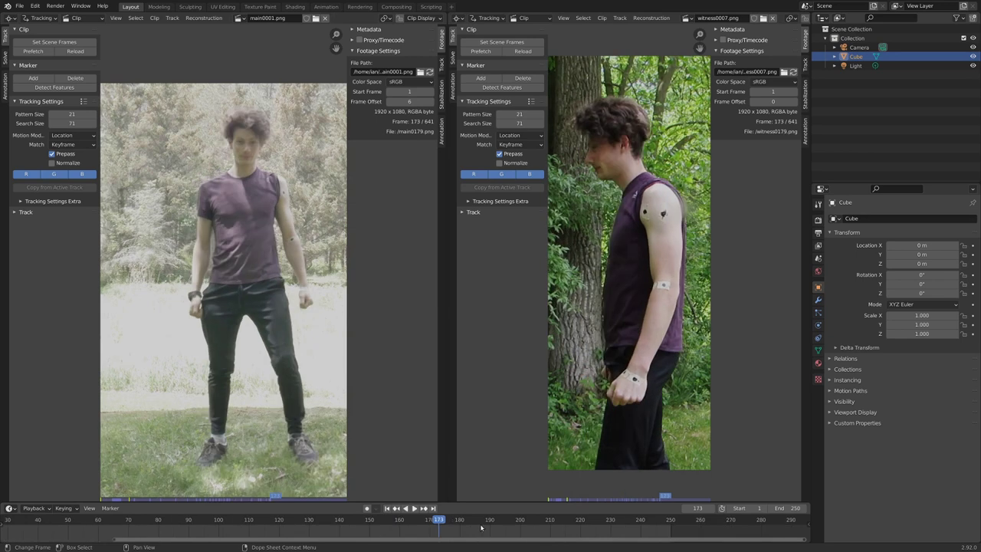
key("ctrl+Home")
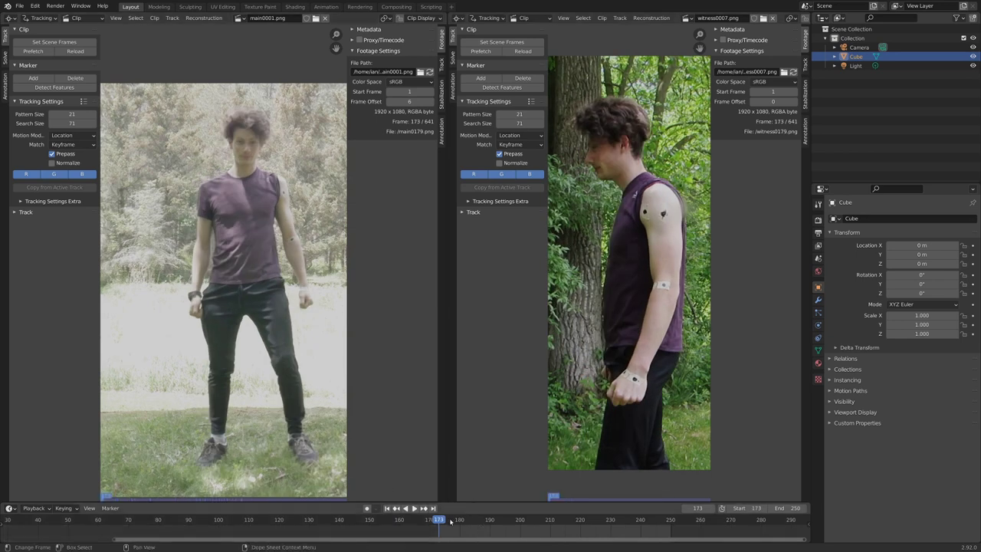
middle_click_drag(443, 526, 391, 529)
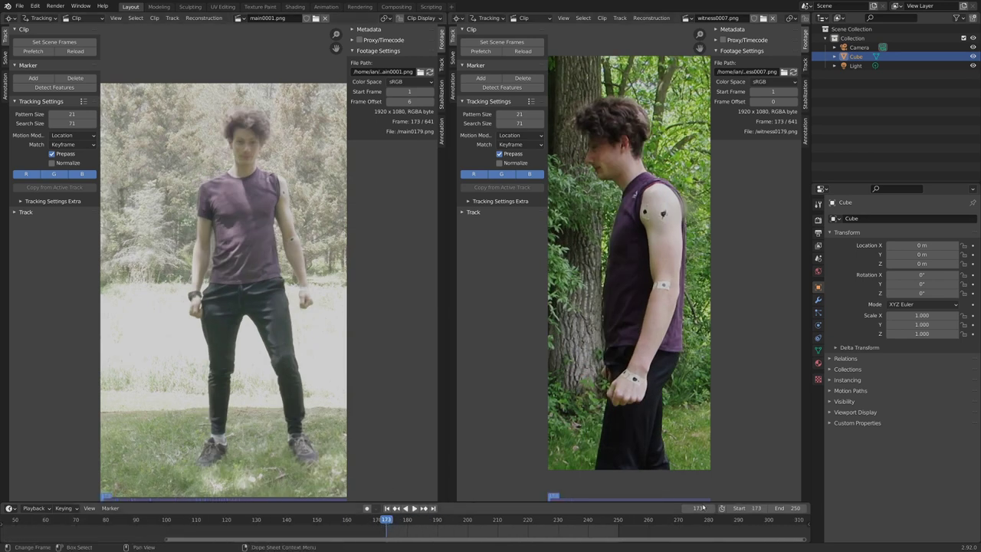
scroll(414, 529, "down", 4)
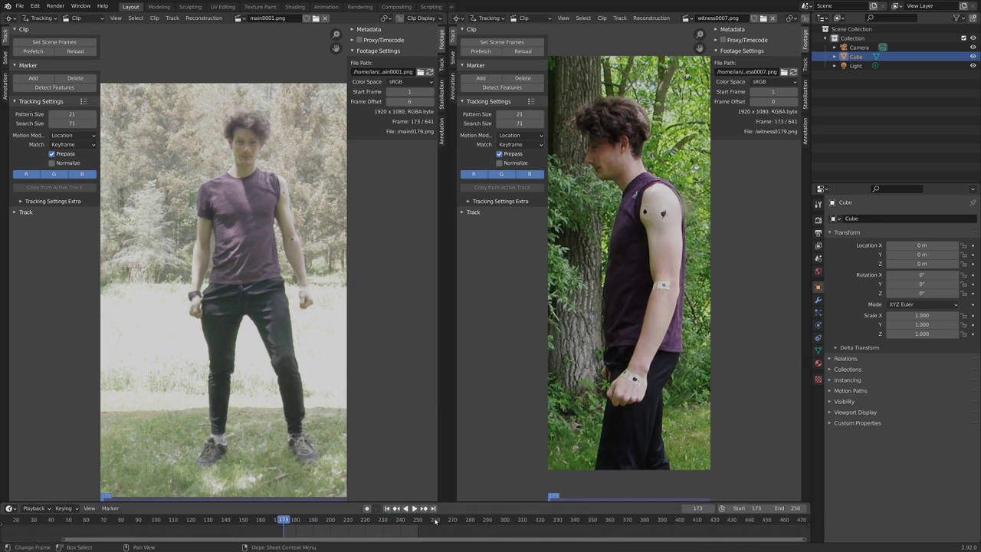
Set the scene end frame to 319 and maximize the main clip editor.
key("space")
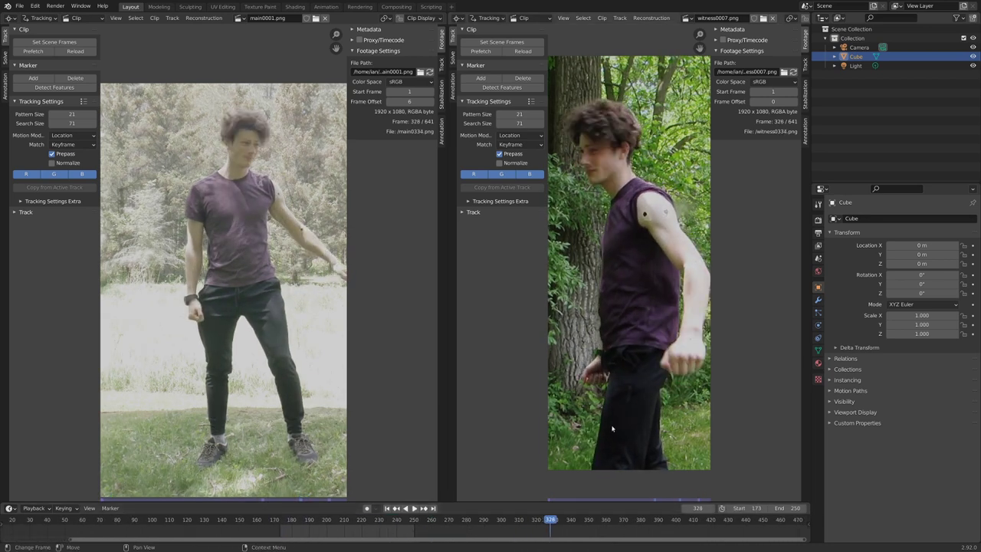
key("space")
scroll(574, 350, "up", 3)
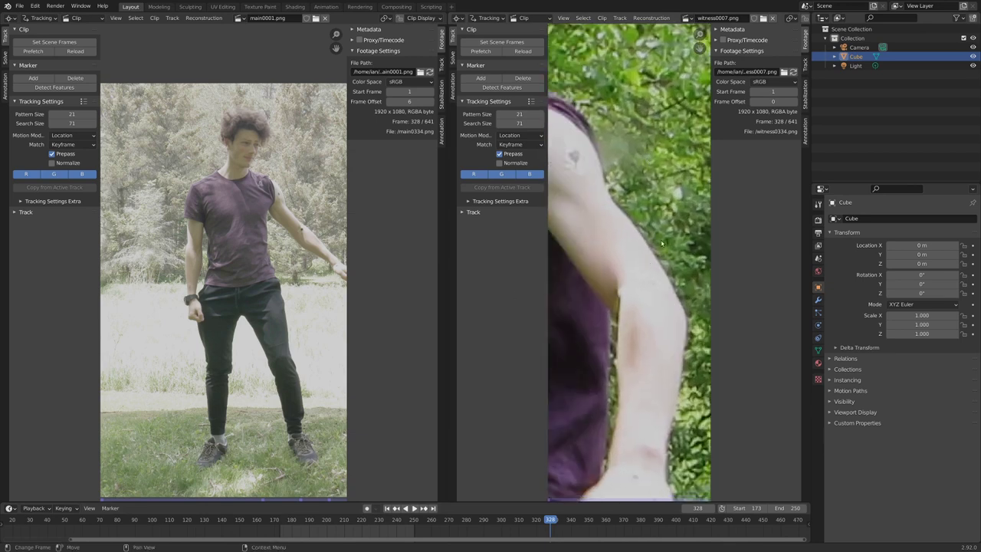
key("Right")
key("Right")
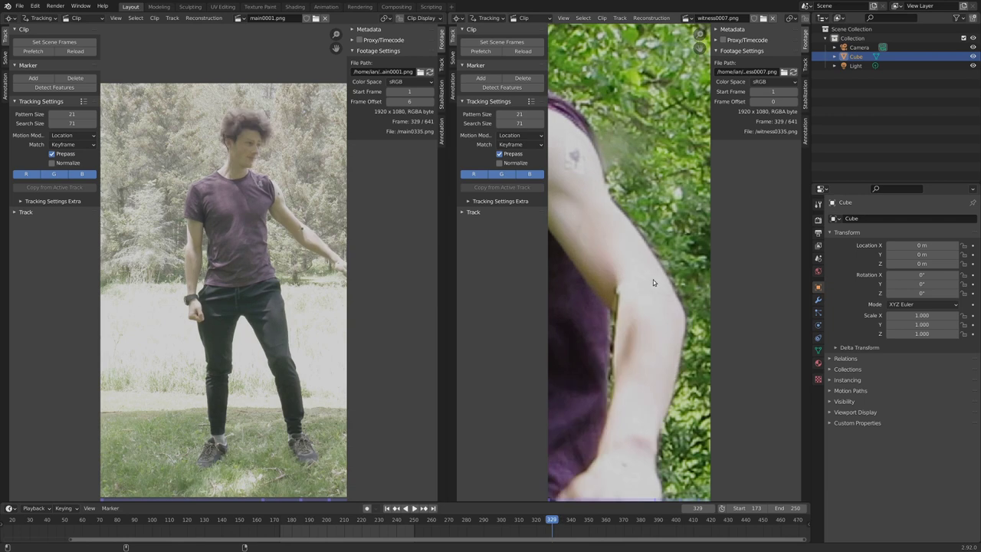
key("Left")
key("Left")
key("Left")
key("Left")
key("Left")
key("Left")
key("Left")
key("Left")
key("Left")
key("Left")
key("Left")
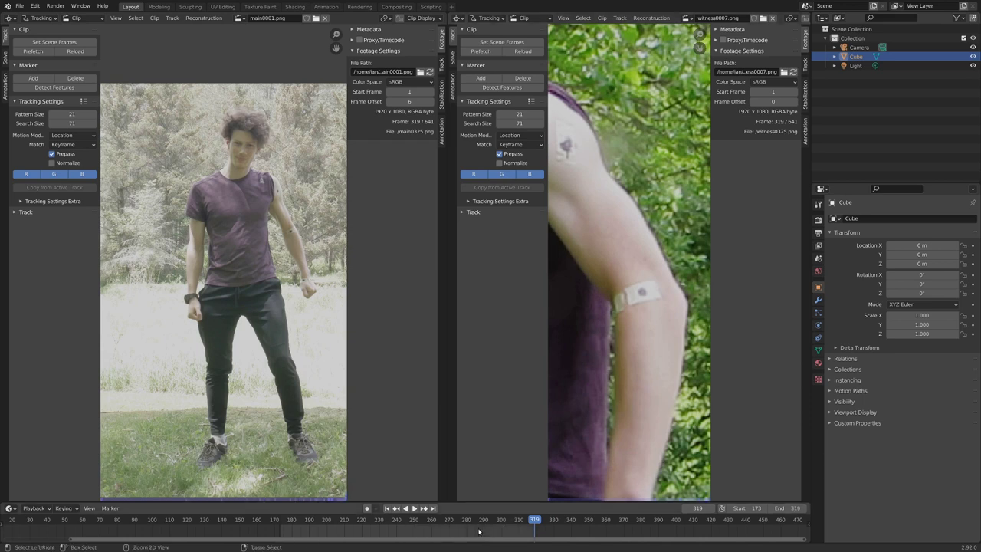
key("ctrl+End")
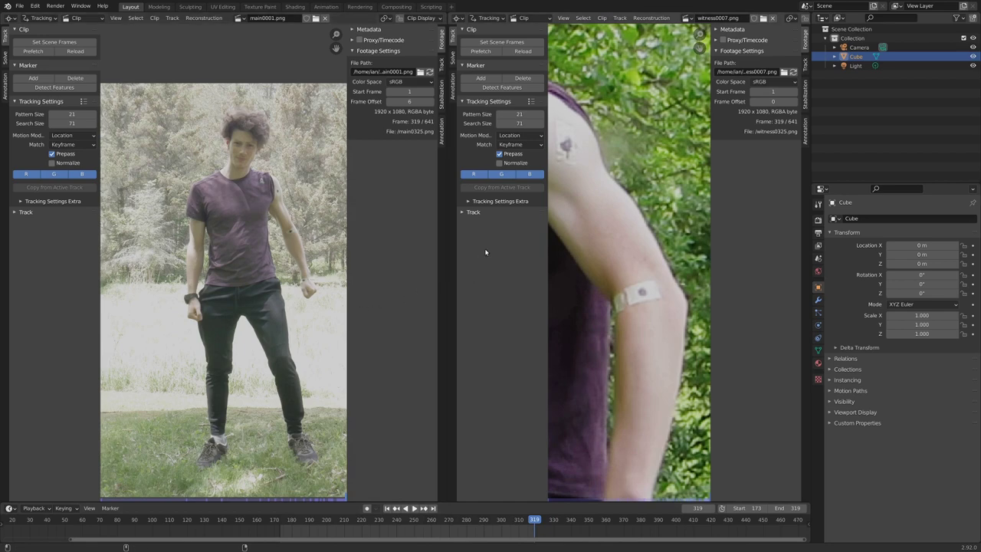
key("ctrl+space")
At frame 173, set the tracking Motion Model to Location & Rotation.
scroll(592, 243, "up", 4)
middle_click_drag(592, 243, 438, 370)
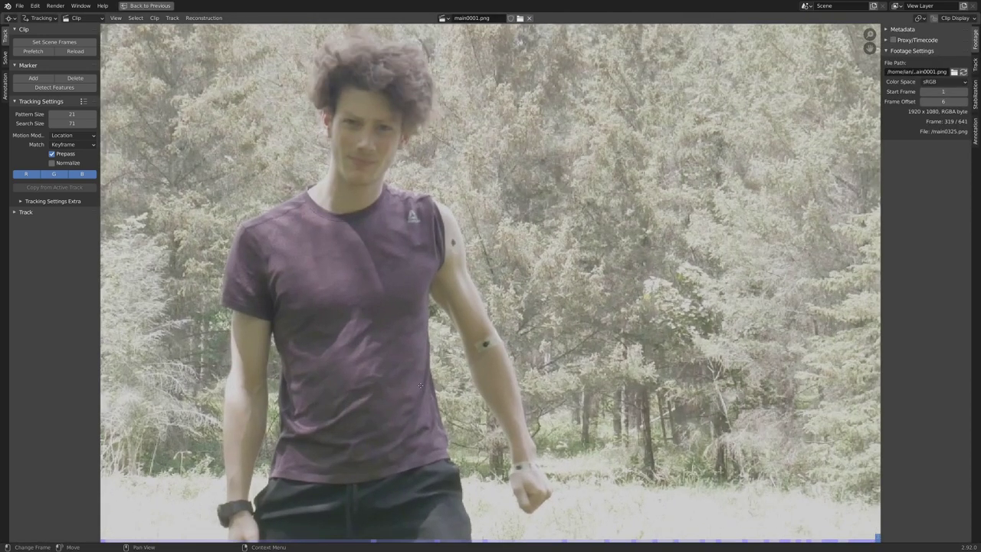
scroll(454, 272, "up", 4)
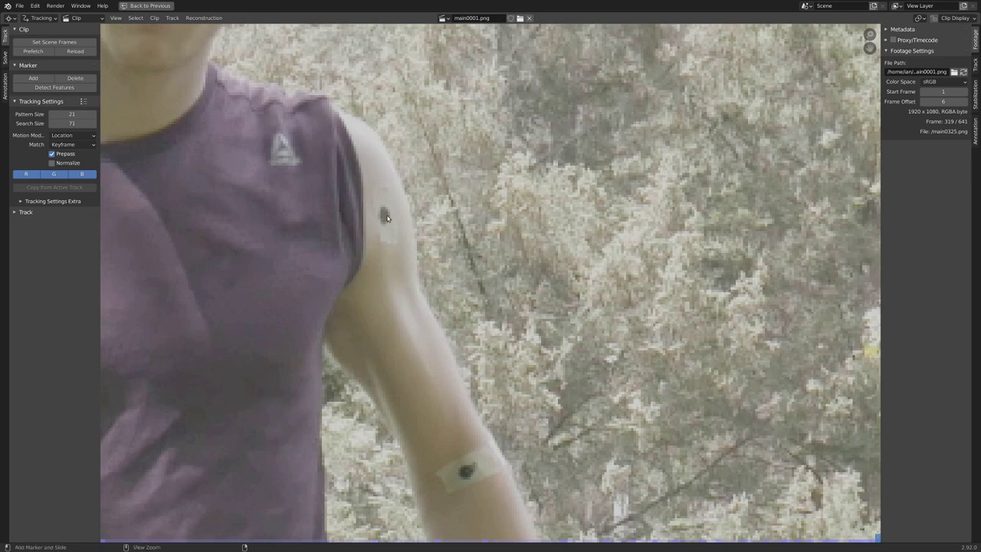
left_click_drag(388, 220, 337, 307)
left_click(336, 307)
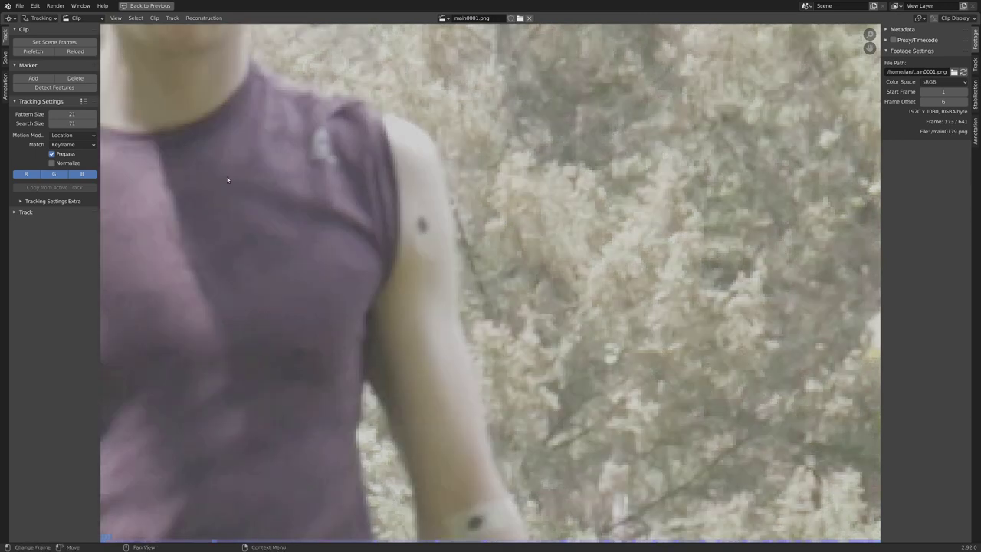
left_click(79, 139)
left_click(80, 139)
left_click(80, 140)
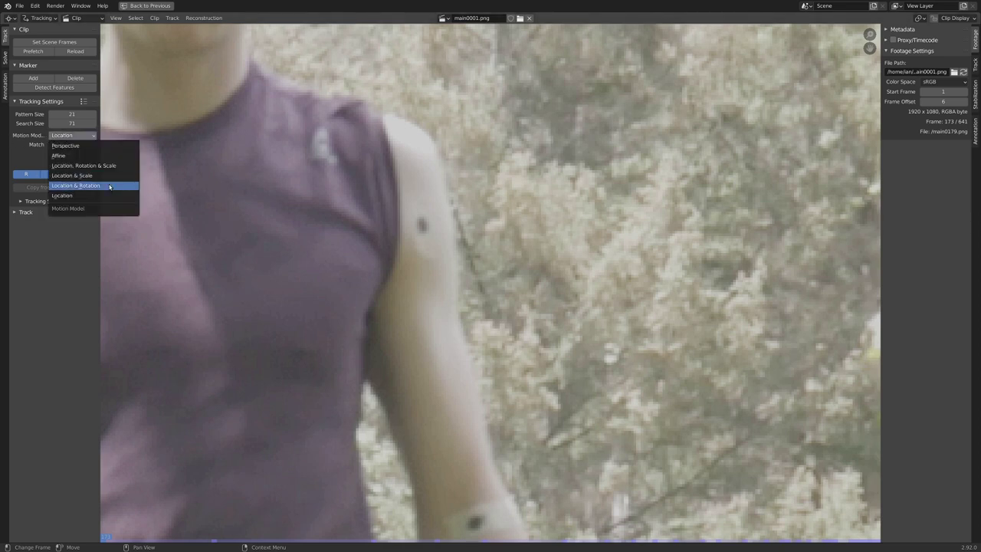
left_click(109, 186)
Place a marker on the upper-arm dot, track it forward to 319, and lock the view.
scroll(441, 237, "up", 4)
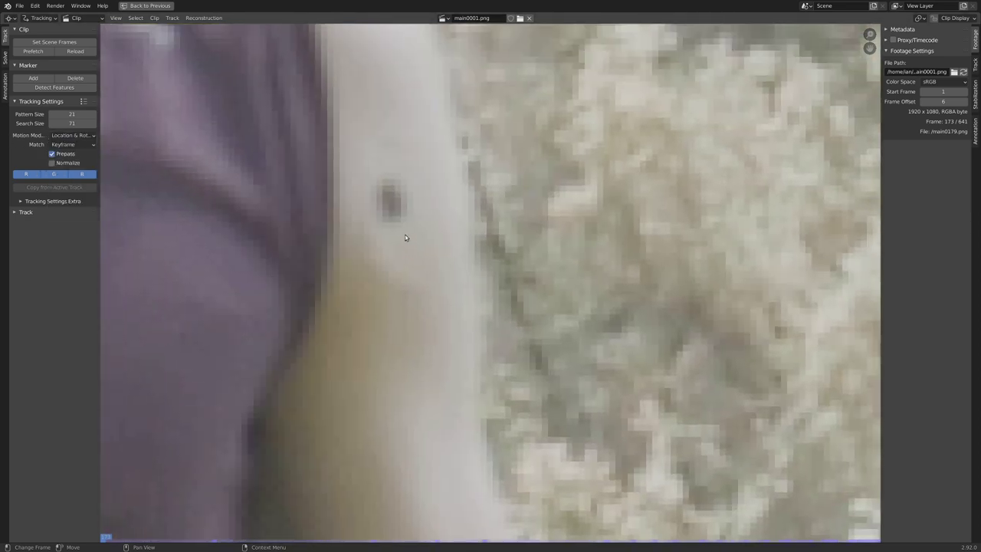
left_click(391, 201, "ctrl")
scroll(462, 217, "down", 2)
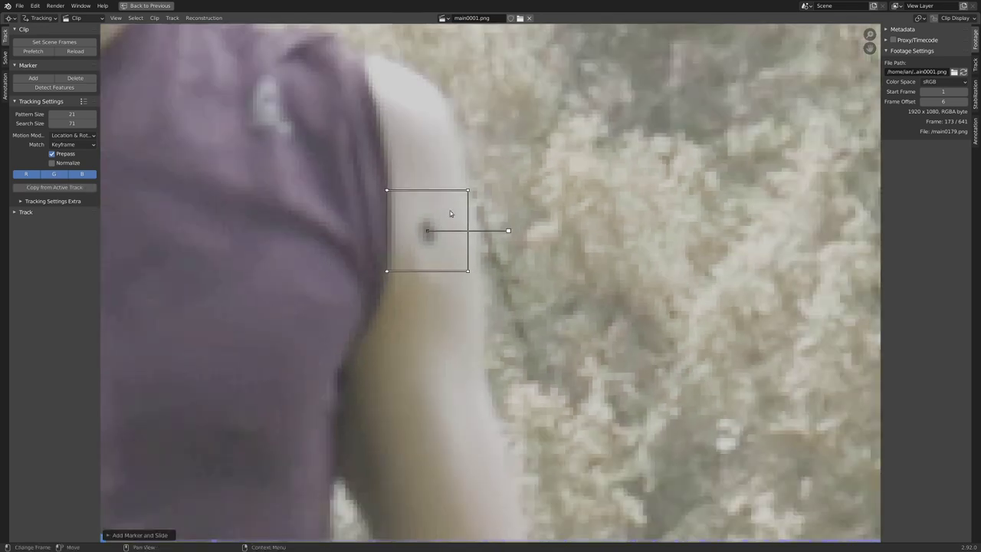
key("e")
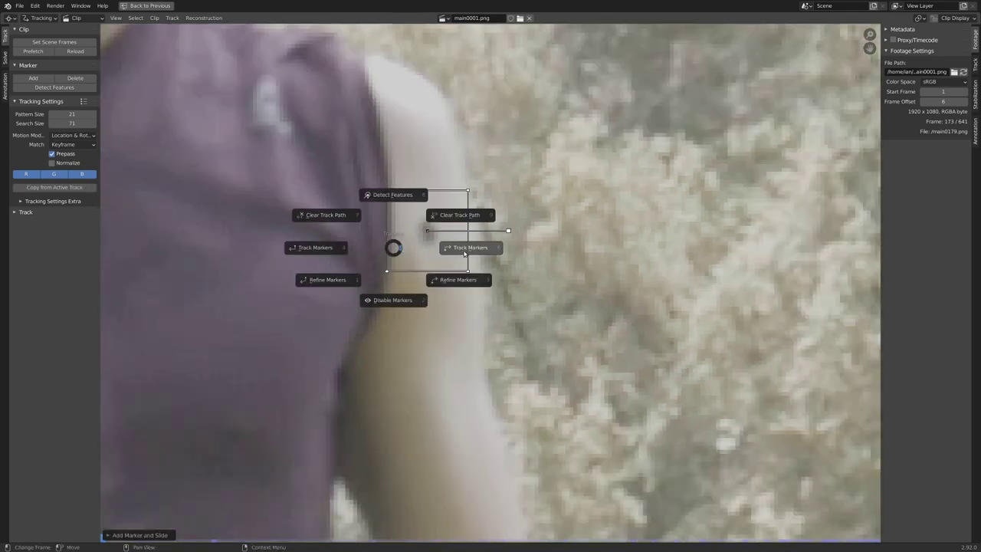
left_click(469, 253)
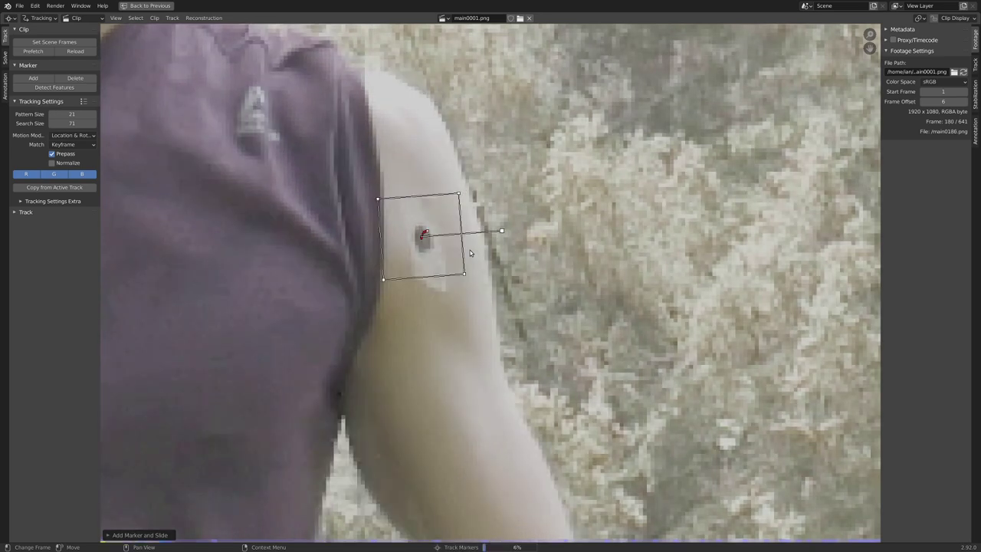
key("l")
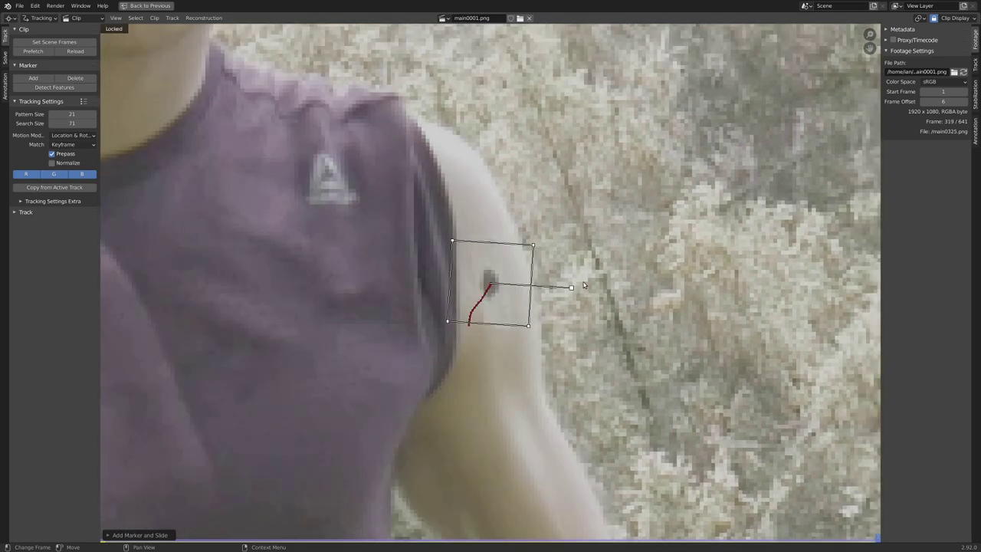
scroll(536, 322, "down", 8)
Add a marker on the forearm dot, track it backwards to frame 173, and scrub back to verify.
scroll(413, 299, "up", 7)
scroll(585, 270, "up", 5)
left_click(492, 285, "ctrl")
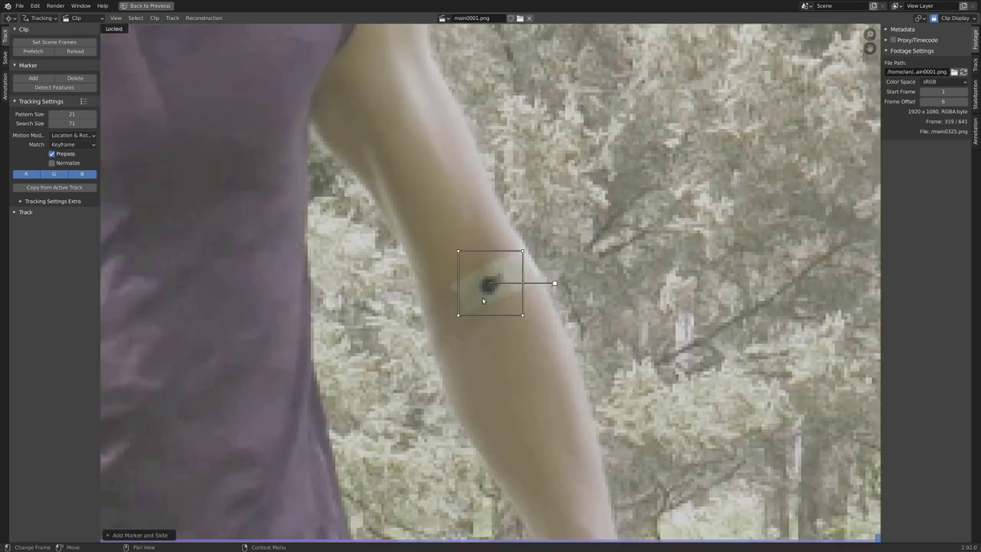
key("e")
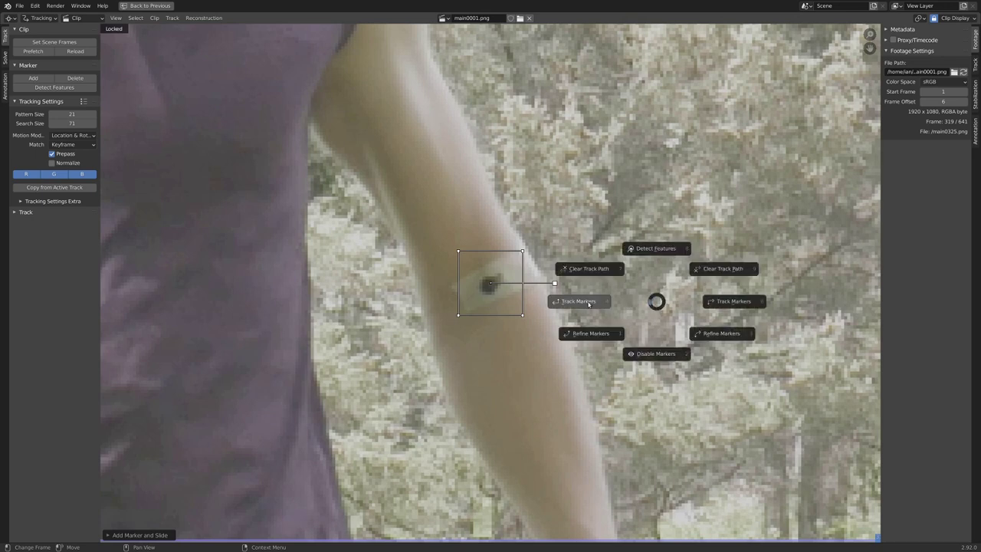
left_click(589, 305)
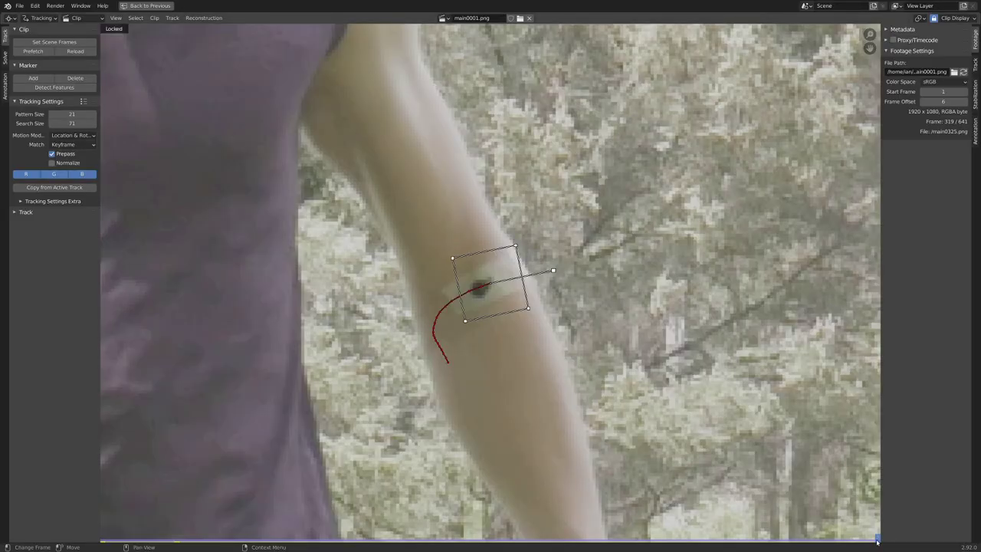
mouse_move(877, 541)
left_mouse_down()
mouse_move(490, 535)
mouse_move(422, 519)
mouse_move(285, 528)
mouse_move(110, 499)
mouse_move(201, 536)
left_mouse_up()
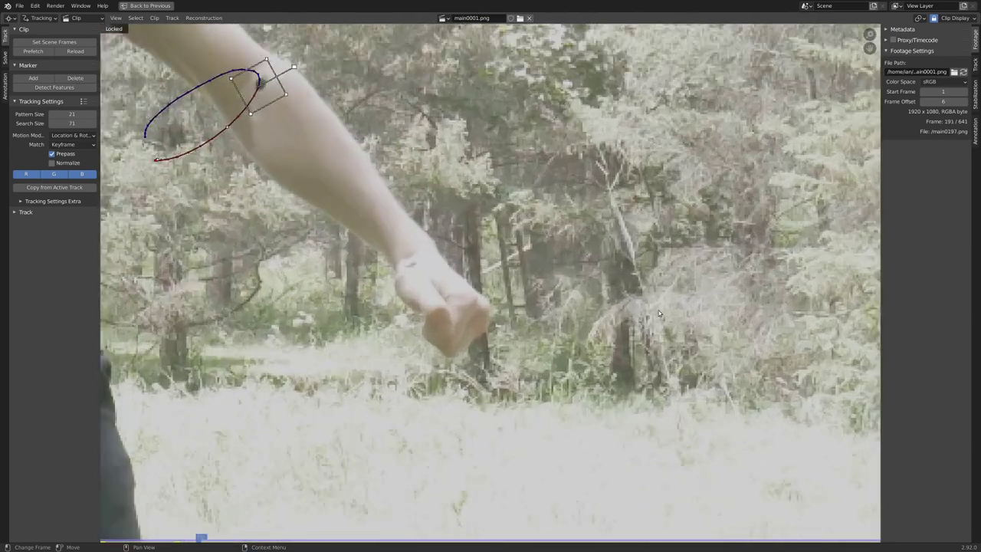
mouse_move(659, 313)
left_mouse_down()
mouse_move(473, 324)
mouse_move(337, 397)
left_mouse_up()
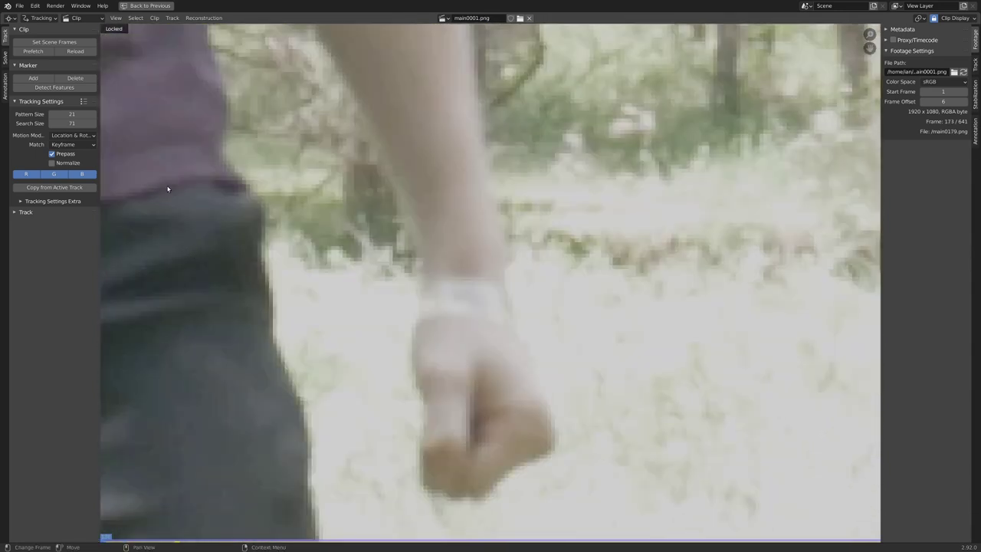
Add a wrist-band marker, track it forward, and correct its drift before resuming tracking.
left_click(463, 300, "ctrl")
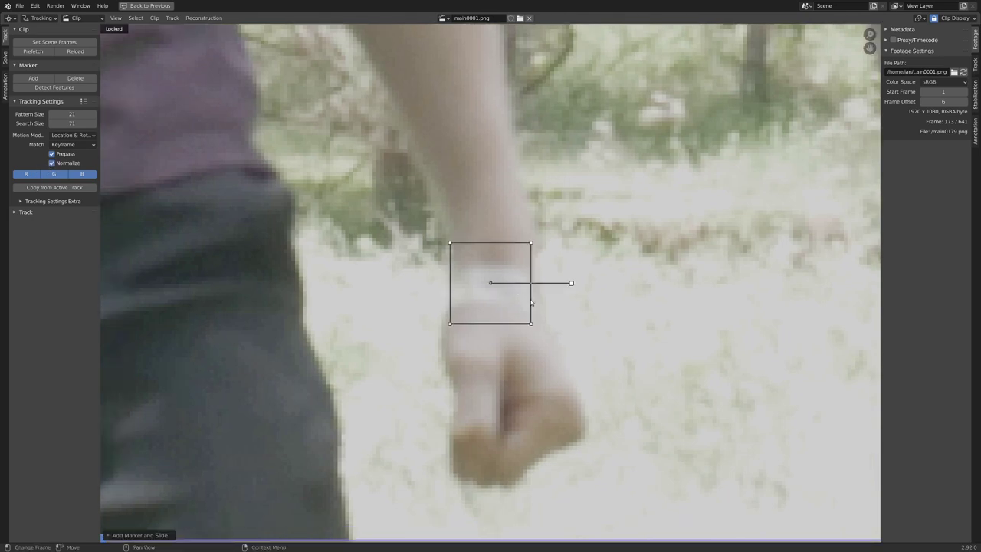
key("e")
left_click(486, 309)
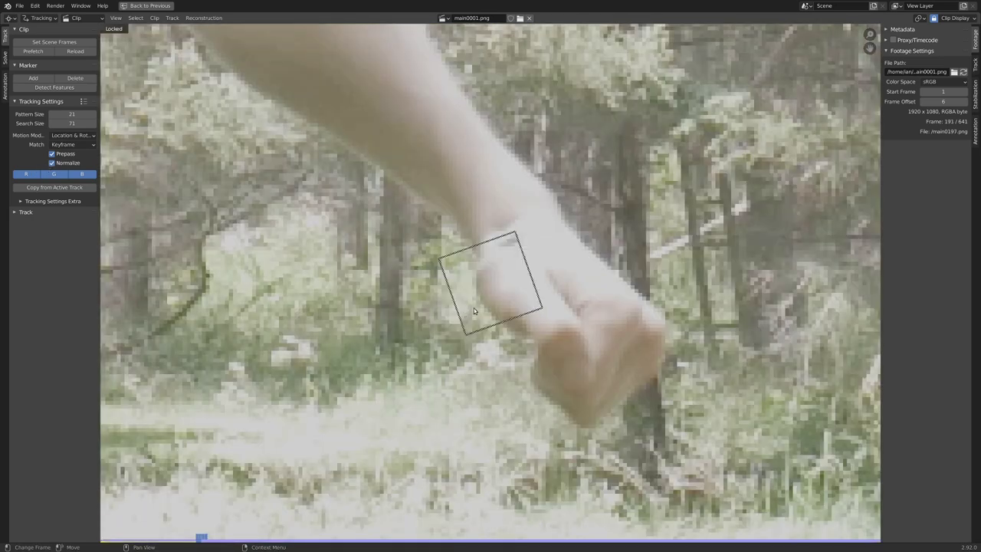
key("g")
left_click(423, 326)
key("e")
left_click(500, 325)
Correct the wrist marker's drift again, finish tracking, and restore the two-clip layout.
key("g")
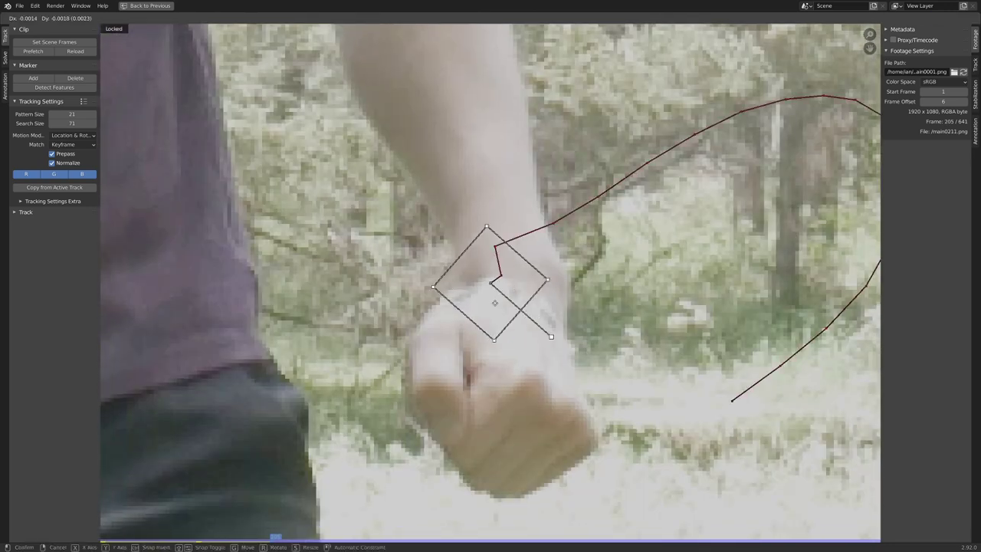
left_click(475, 317)
key("e")
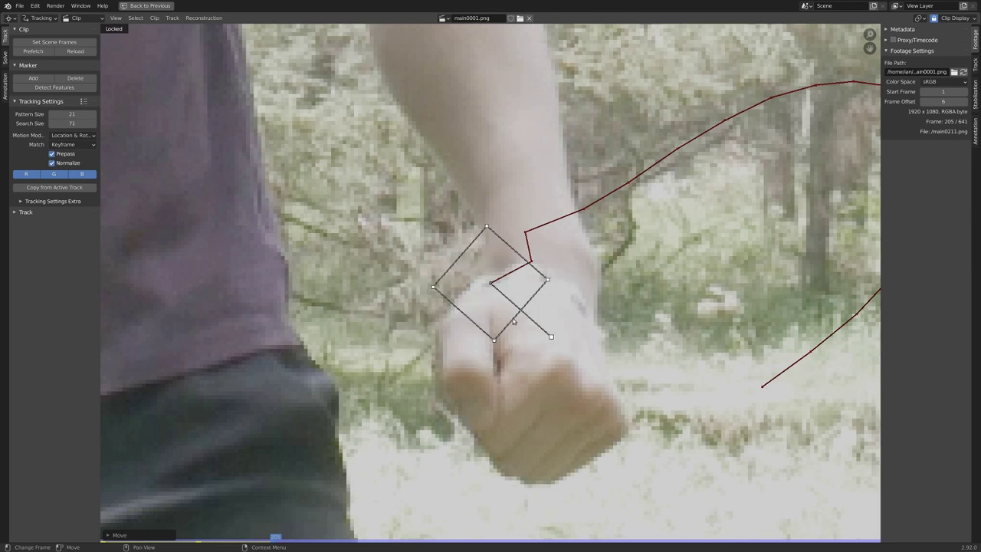
left_click(513, 318)
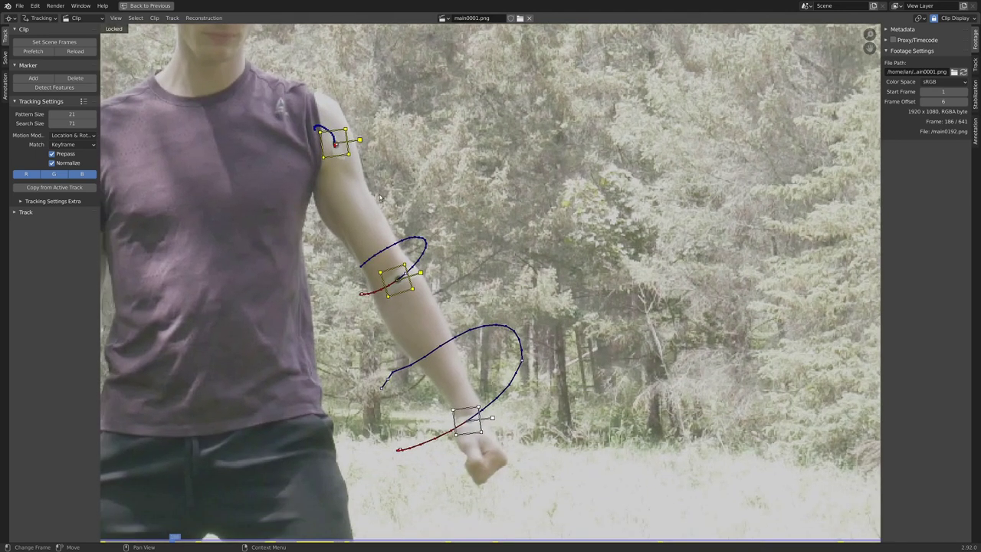
key("ctrl+space")
scroll(178, 259, "down", 1)
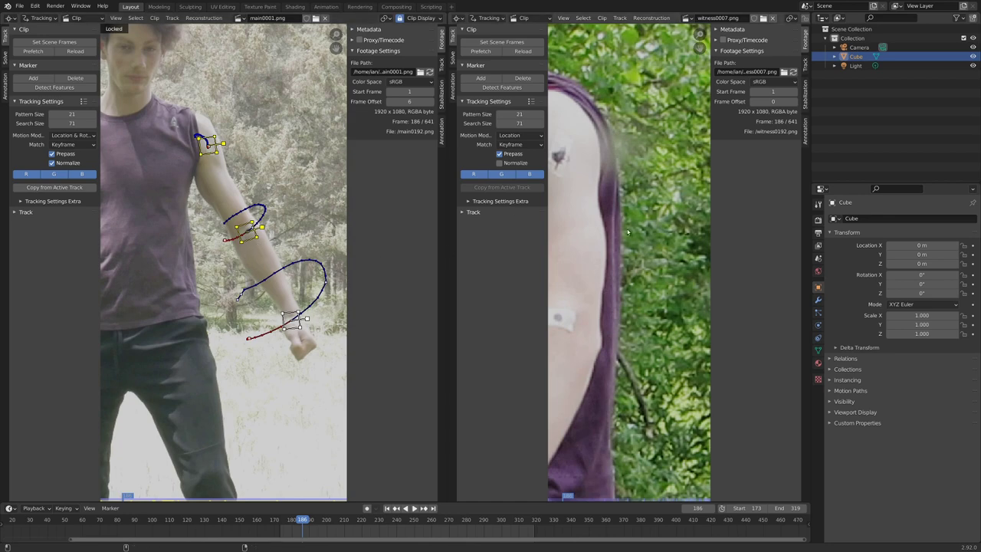
In the maximized witness clip, add a shoulder-dot marker, lock the view, and track it forward.
key("ctrl+space")
scroll(538, 229, "down", 4)
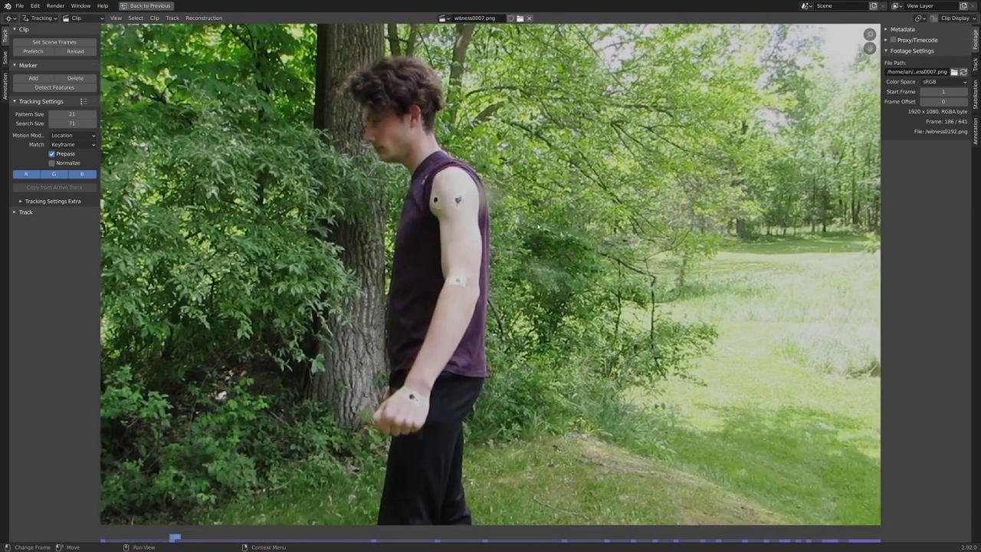
scroll(445, 237, "up", 5)
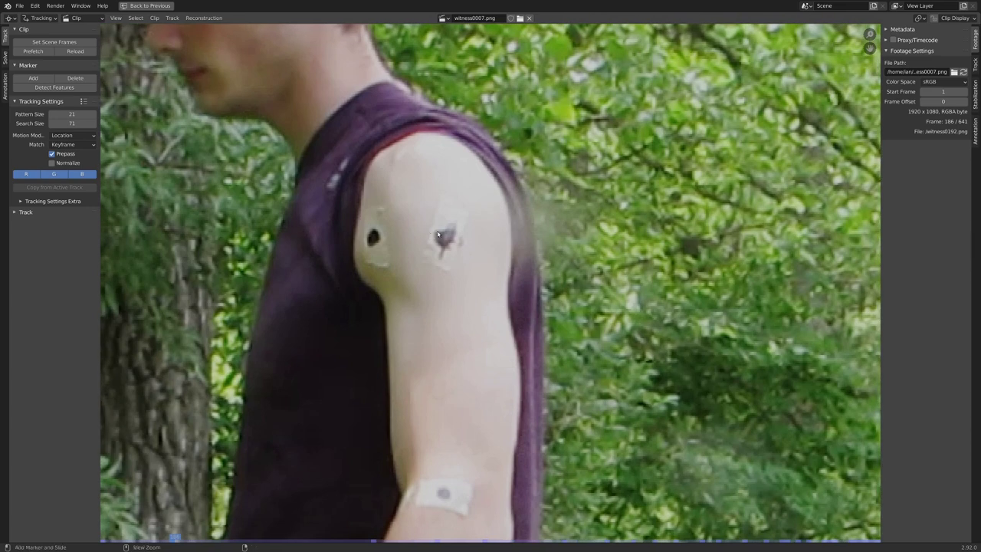
left_click(445, 240, "ctrl")
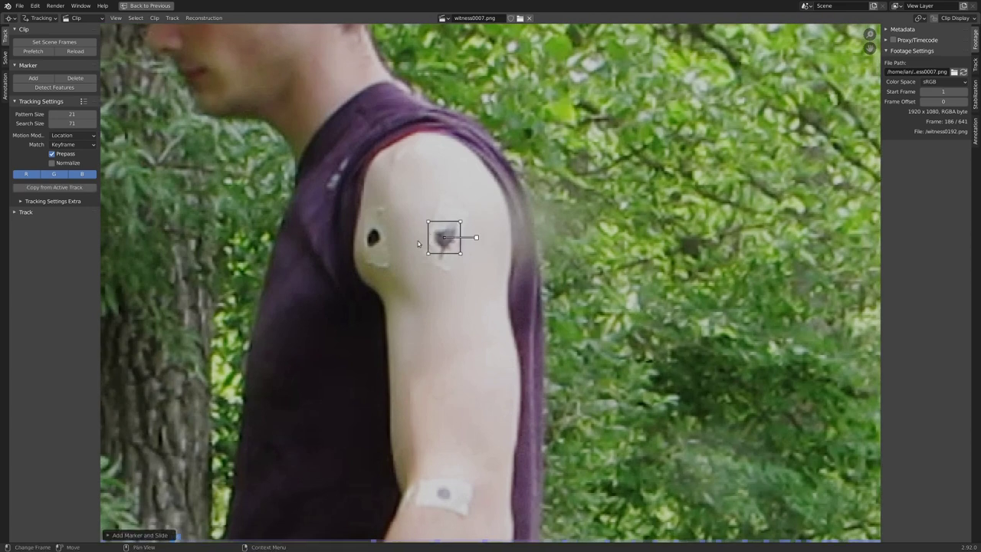
key("l")
key("ctrl+t")
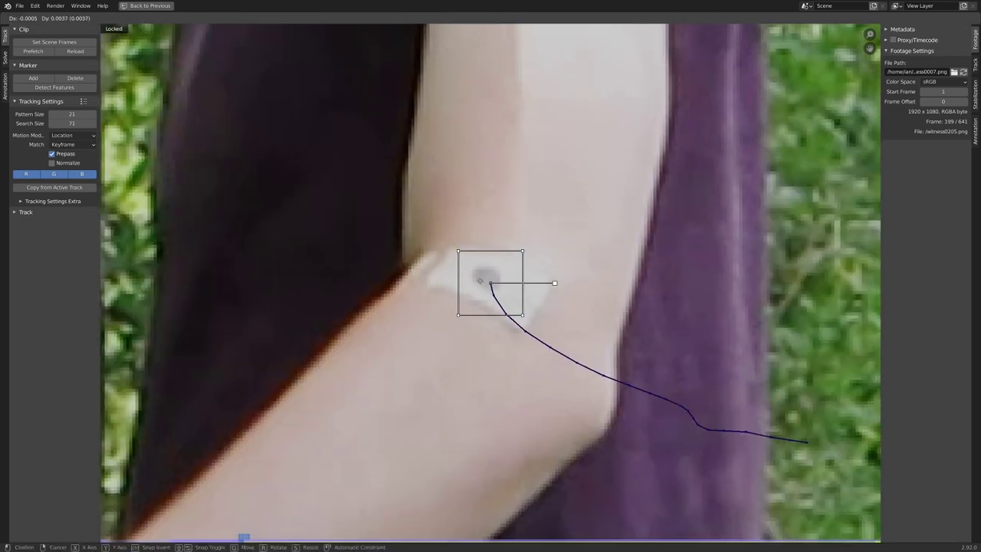
Play back the witness footage to review the tracks, then restore the side-by-side layout.
key("space")
key("Home")
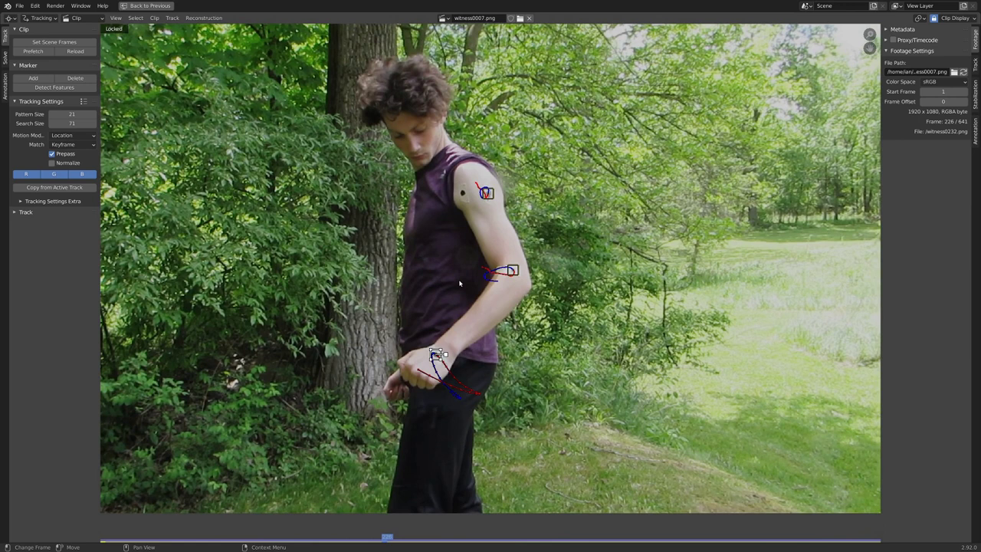
key("space")
key("ctrl+space")
scroll(568, 276, "down", 2)
scroll(212, 249, "down", 2)
Deselect all markers in the main clip and widen the main clip area.
middle_click_drag(526, 287, 529, 289)
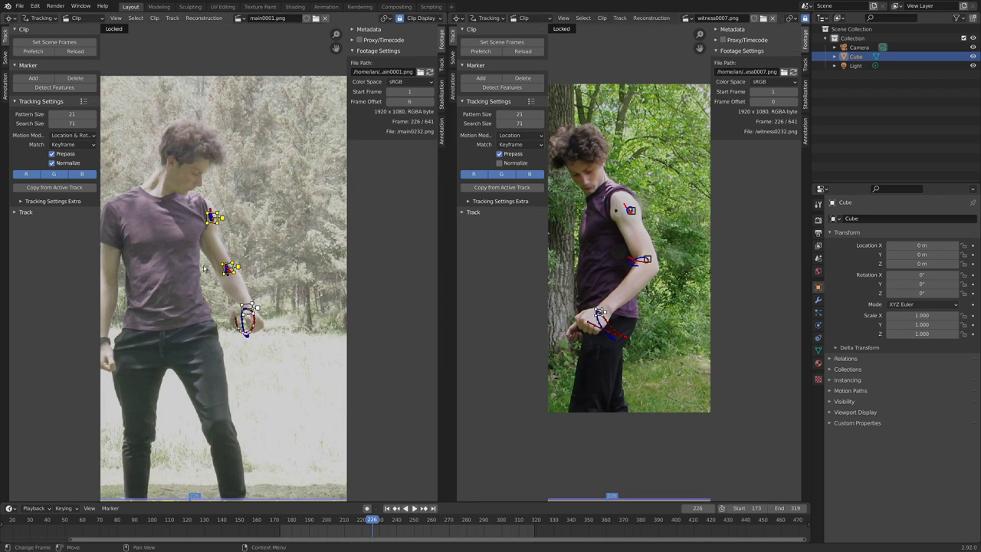
left_click(239, 271)
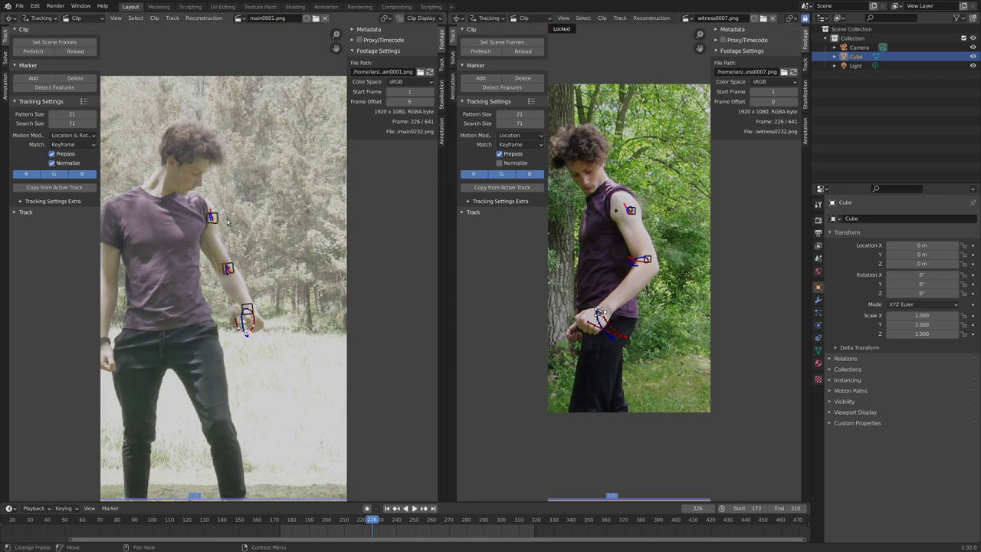
left_click_drag(448, 55, 520, 59)
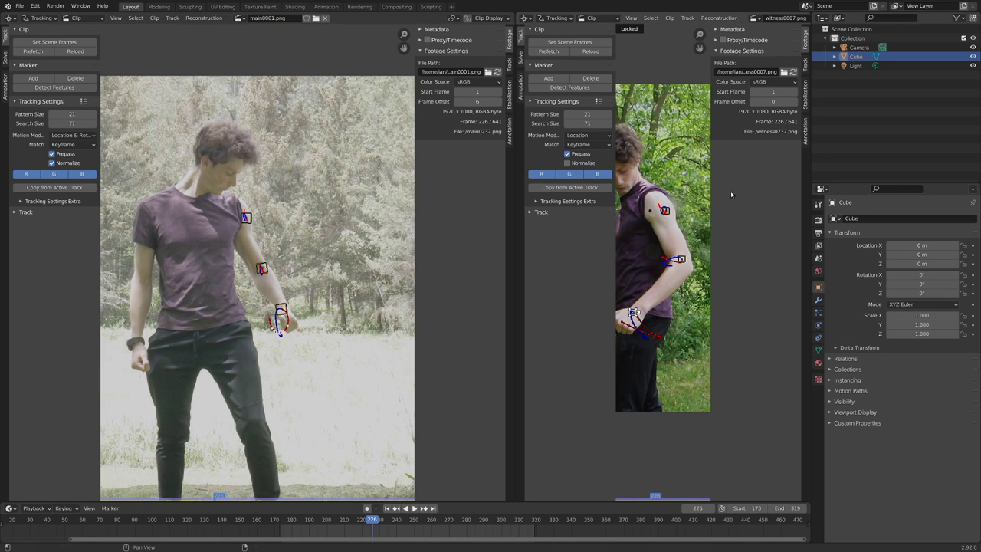
Hide both clip editors' side panels and split the main clip area into two stacked views.
key("t")
key("n")
key("f")
key("t")
key("n")
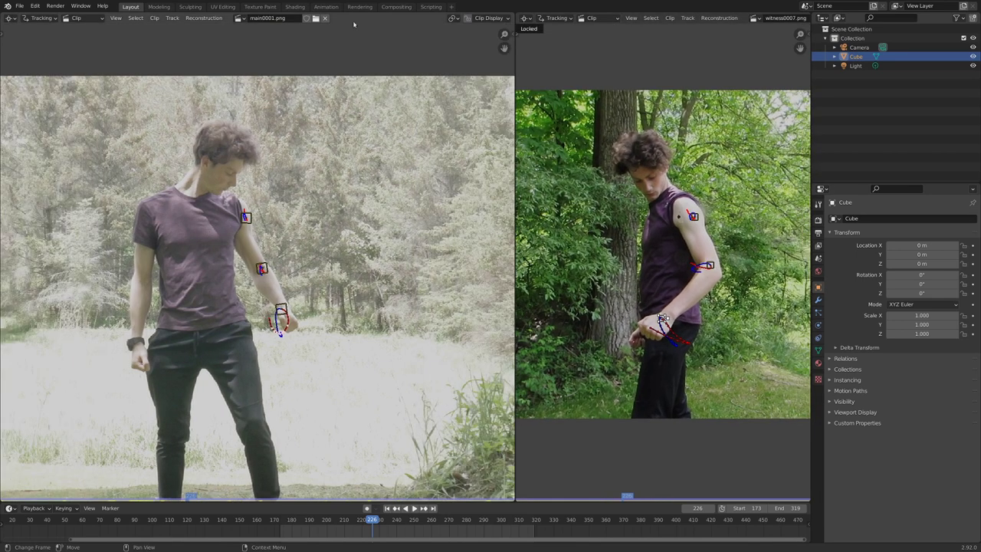
left_click_drag(511, 15, 476, 237)
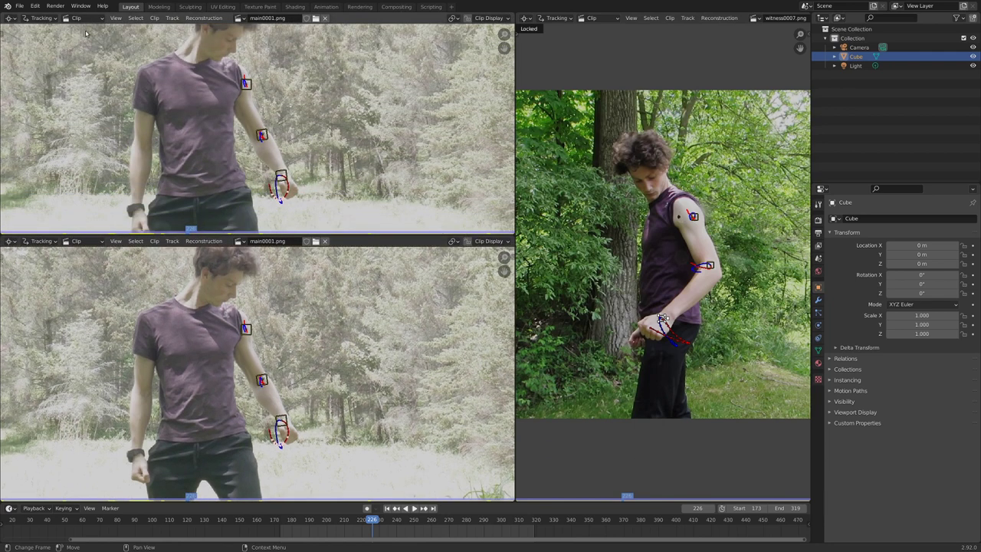
Make the upper view a 3D Viewport and delete the default cube.
left_click(11, 17)
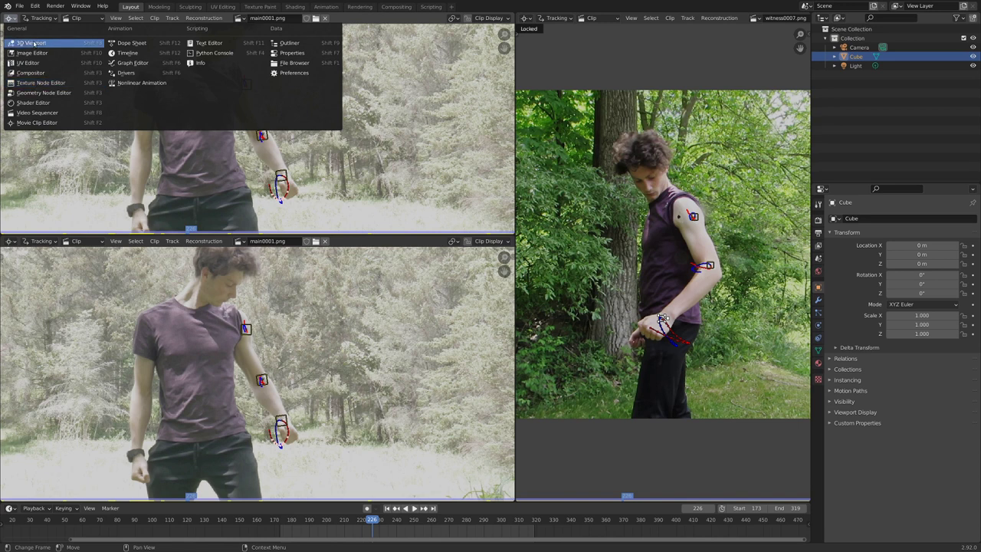
left_click(38, 43)
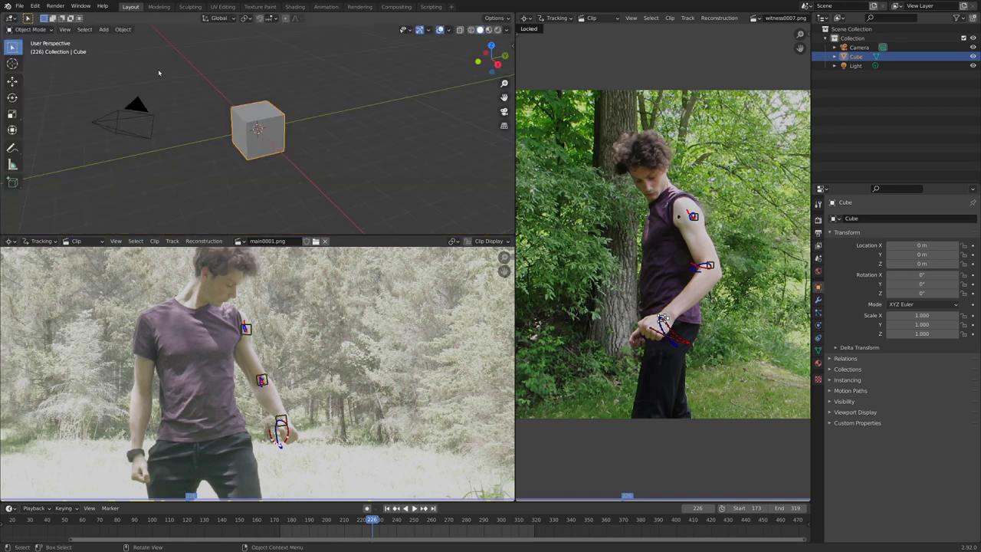
key("x")
left_click(270, 117)
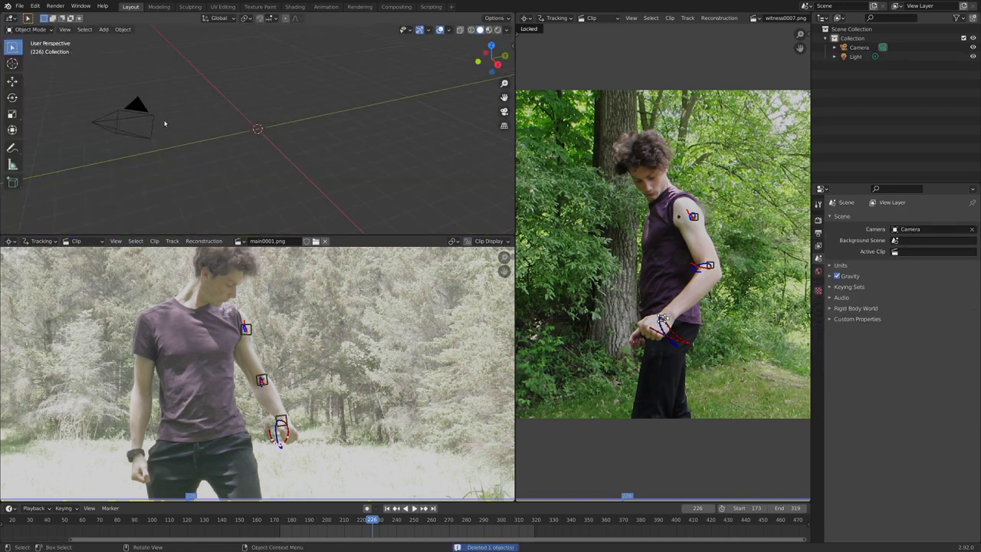
Reset the camera, rotate it 90° on X, clear its location, and move it along Y.
left_click(136, 115)
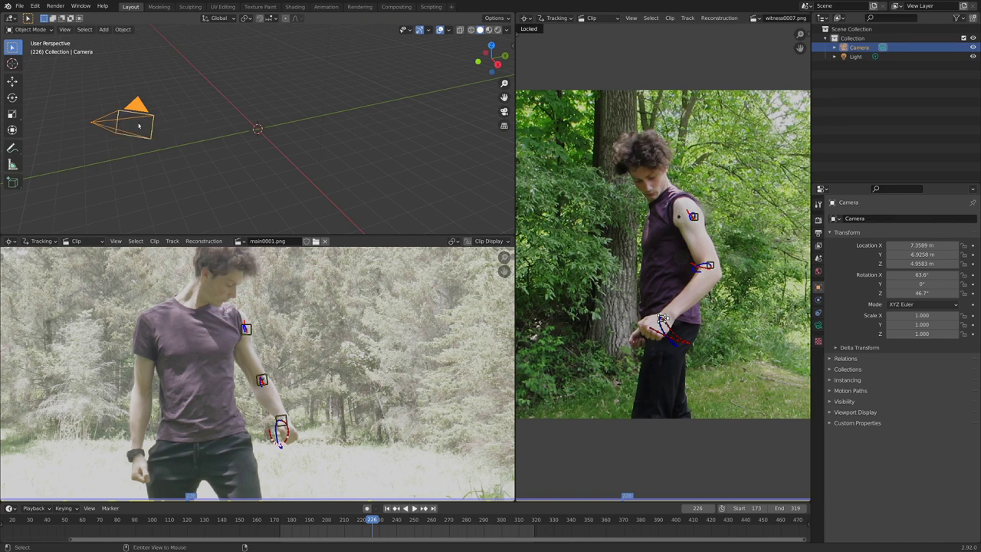
key("alt+r")
type("r")
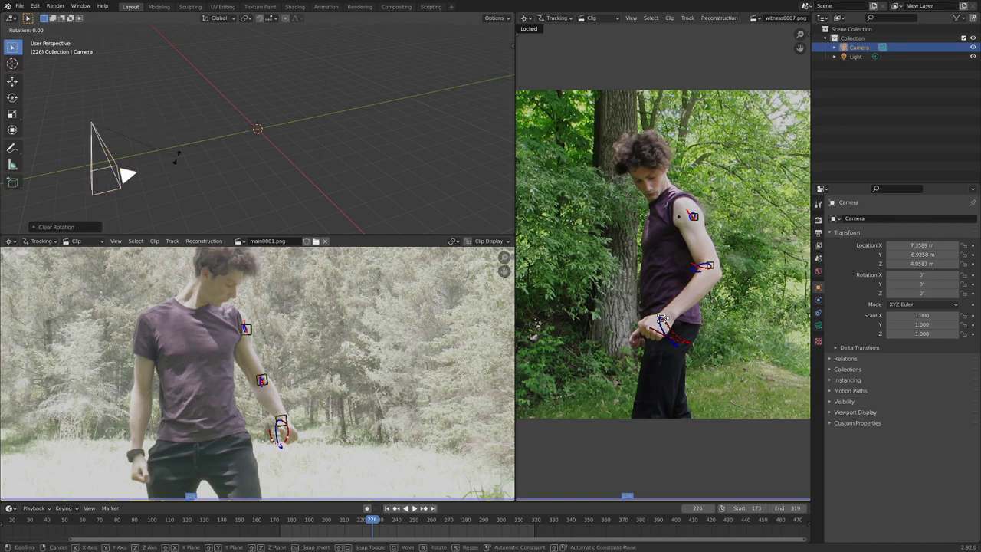
type("x90")
key("Return")
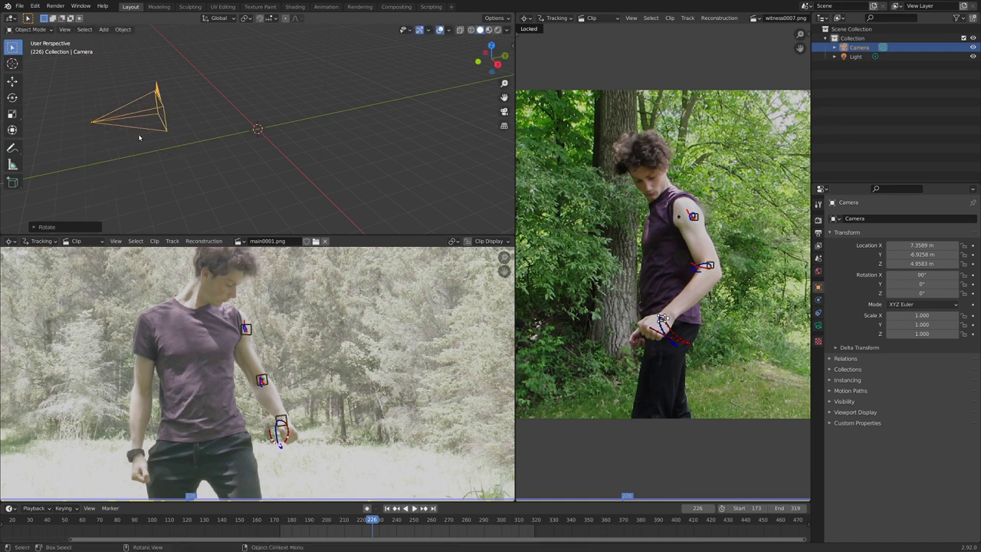
key("alt+g")
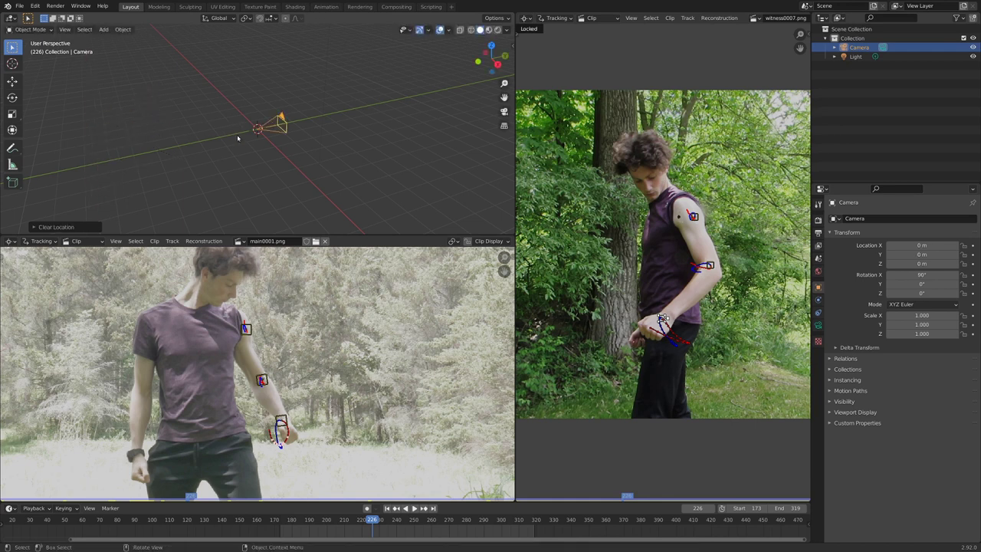
key("g")
key("y")
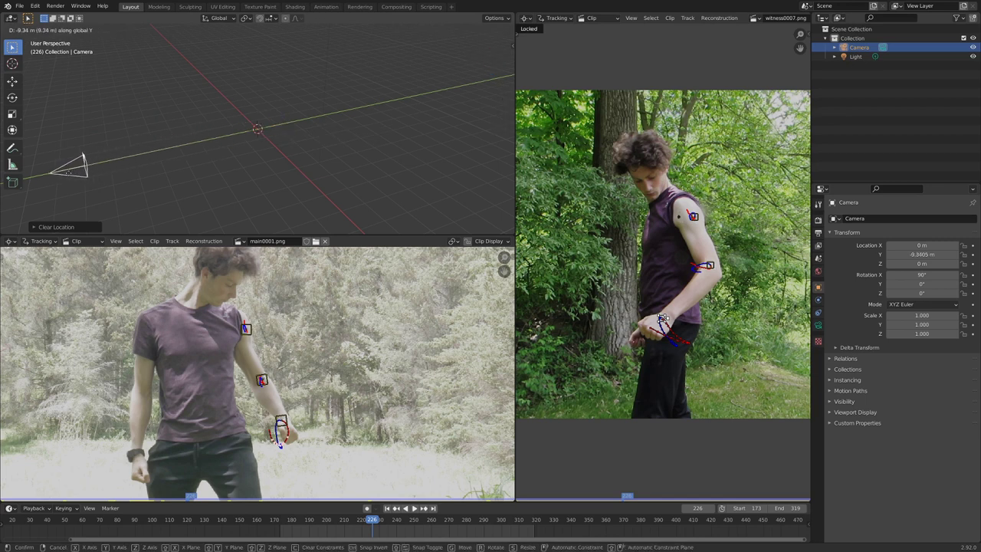
left_click(210, 151)
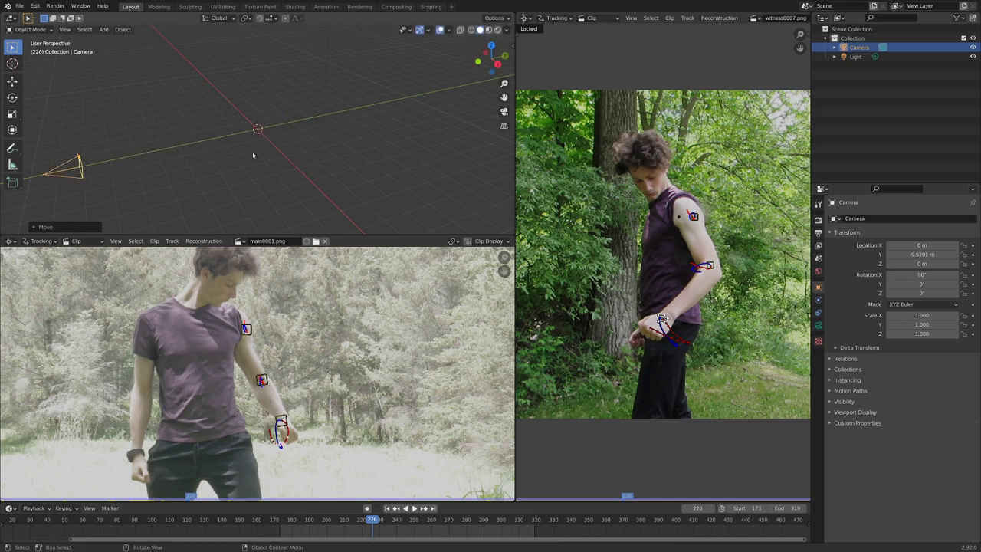
In top view, duplicate the camera to the right of the origin, rotated -90° to face it.
key("ctrl+space")
middle_click_drag(327, 164, 347, 188)
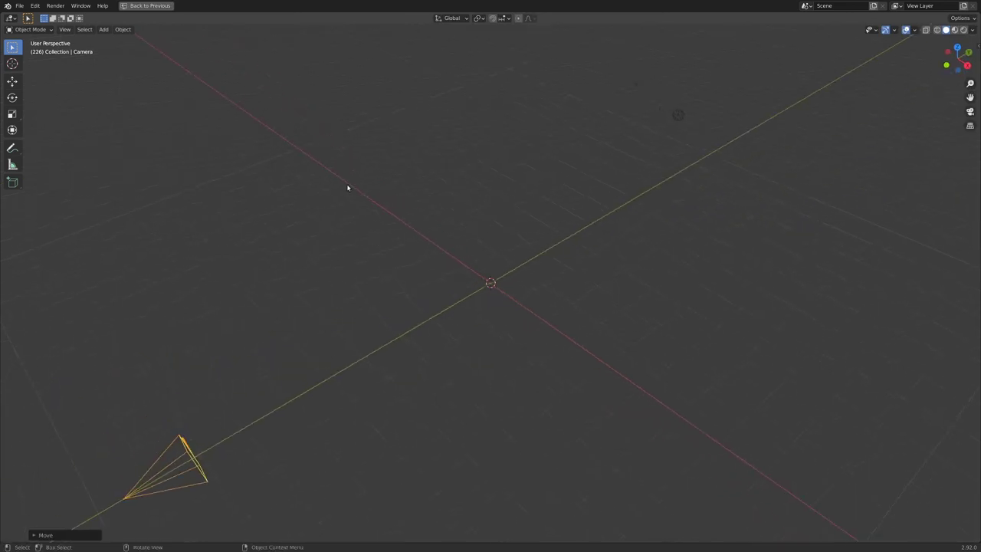
key("KP_7")
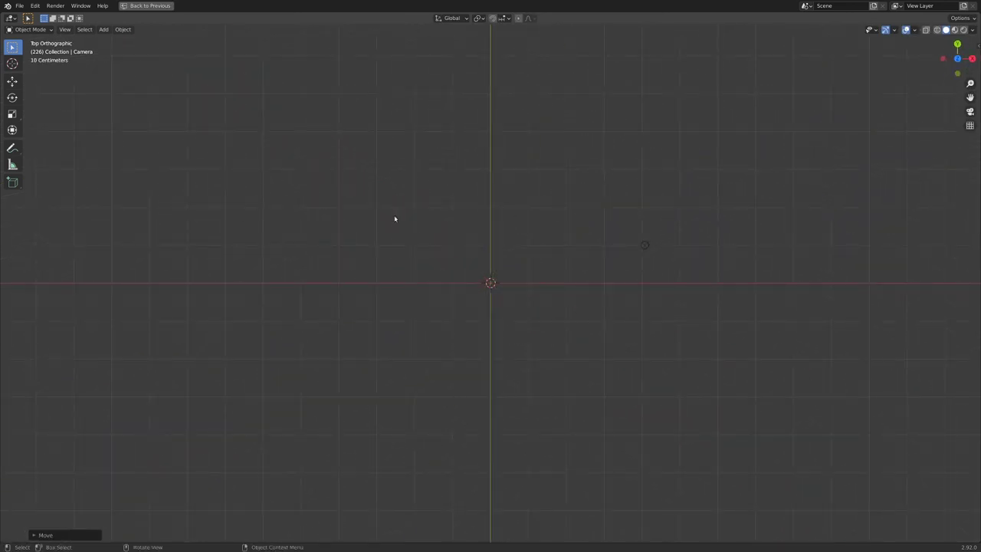
scroll(426, 256, "down", 4, "shift")
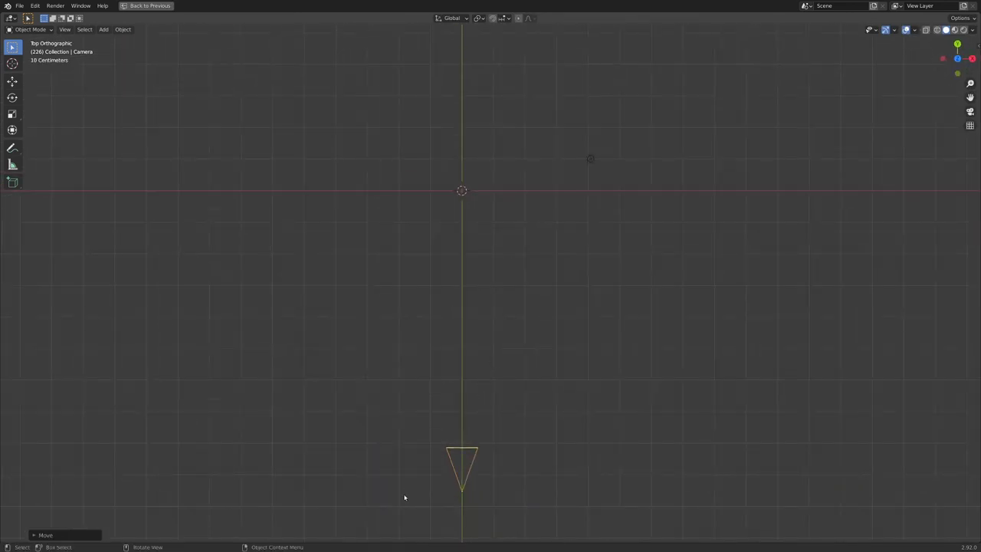
key("shift+d")
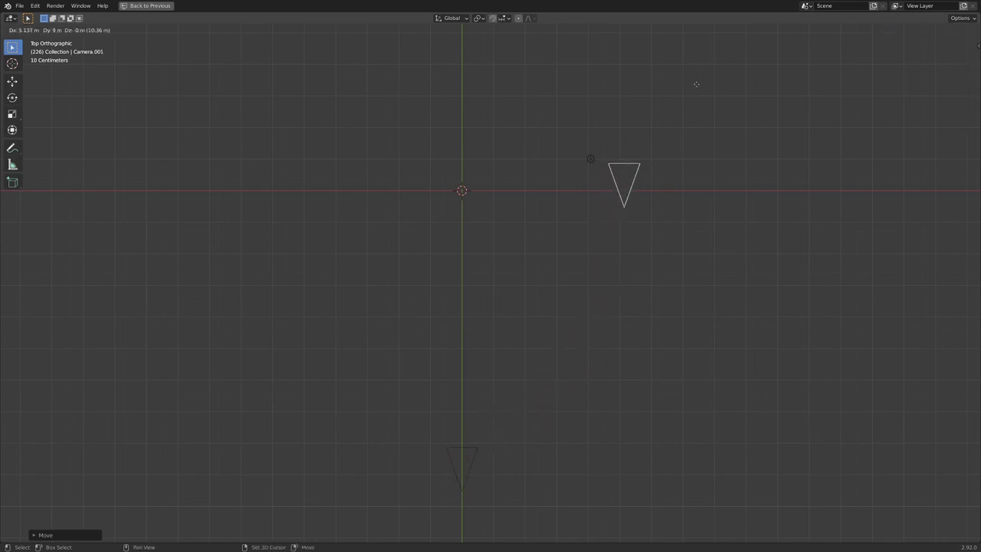
left_click(124, 451)
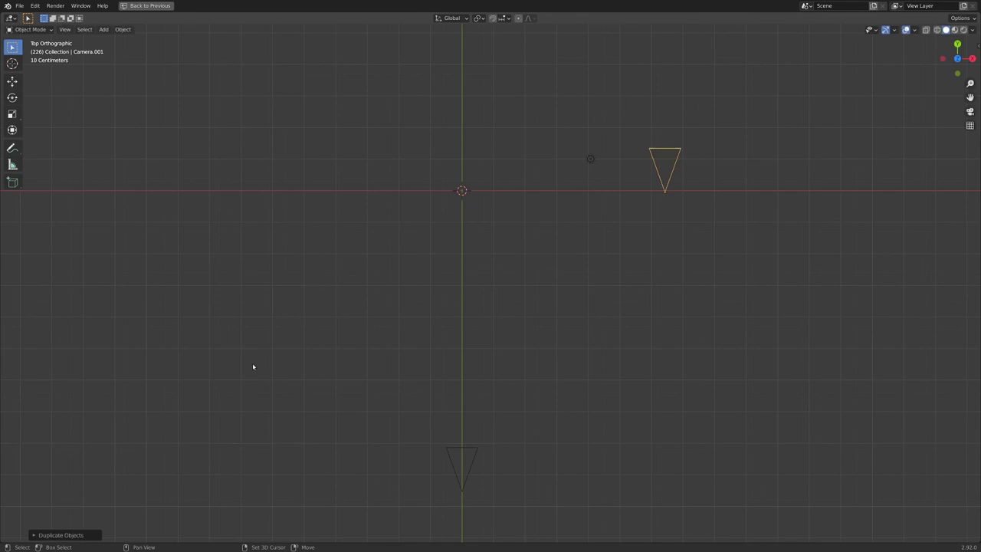
type("r90")
key("minus")
left_click(602, 230)
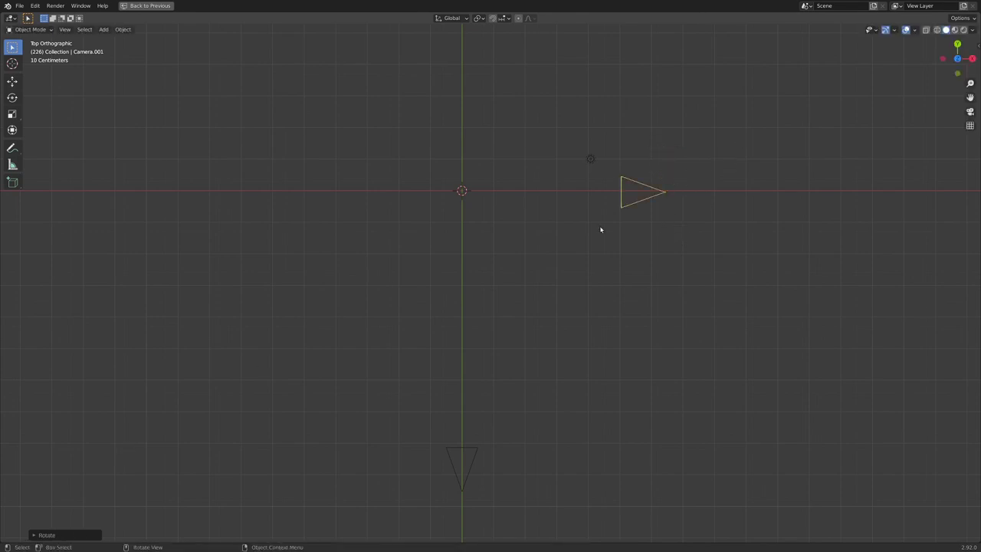
Inspect both cameras from the top view and select the original Camera.
middle_click_drag(603, 230, 523, 333)
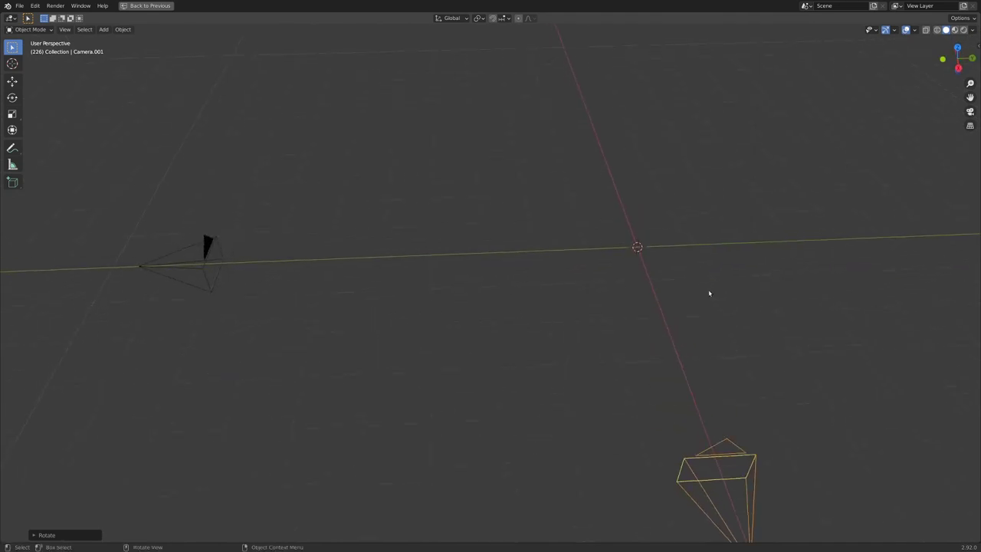
key("KP_7")
scroll(625, 250, "down", 3)
left_click(491, 462)
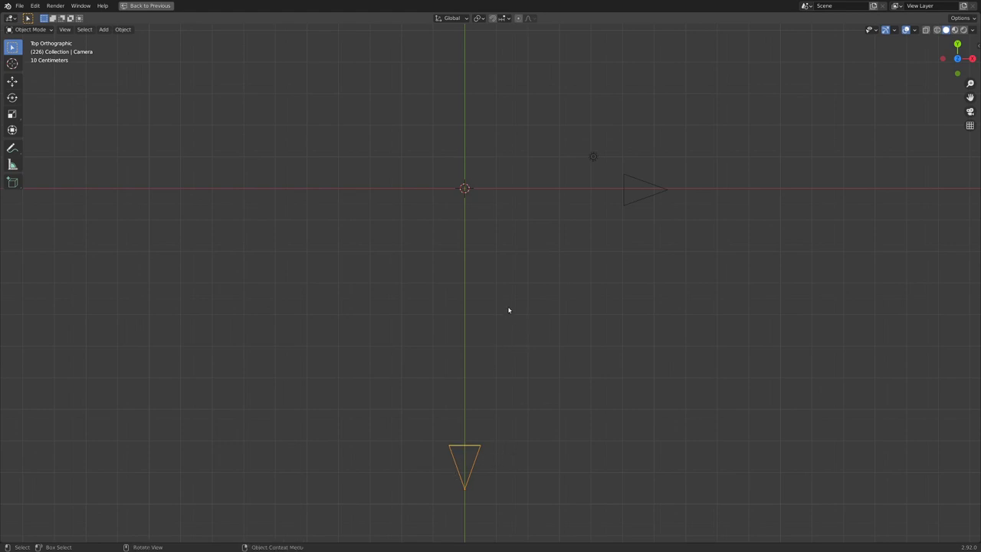
Link new empties to the main clip's selected arm and hand tracks.
key("ctrl+space")
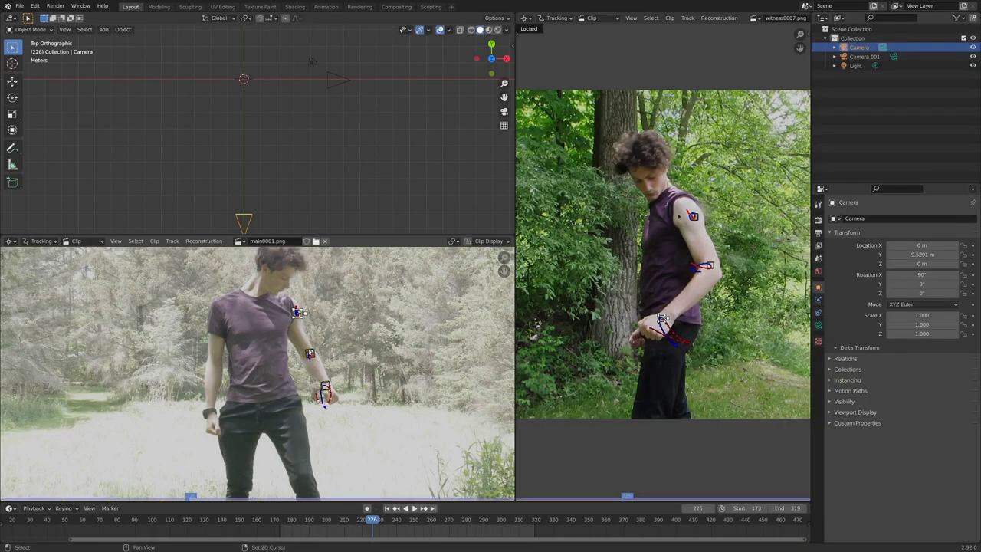
left_click_drag(305, 311, 334, 406)
left_click(218, 242)
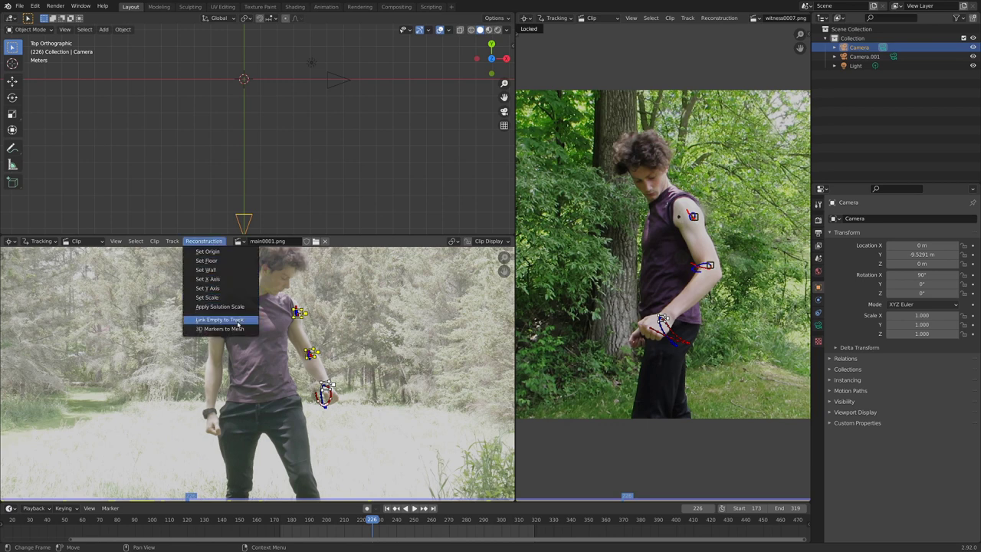
left_click(239, 323)
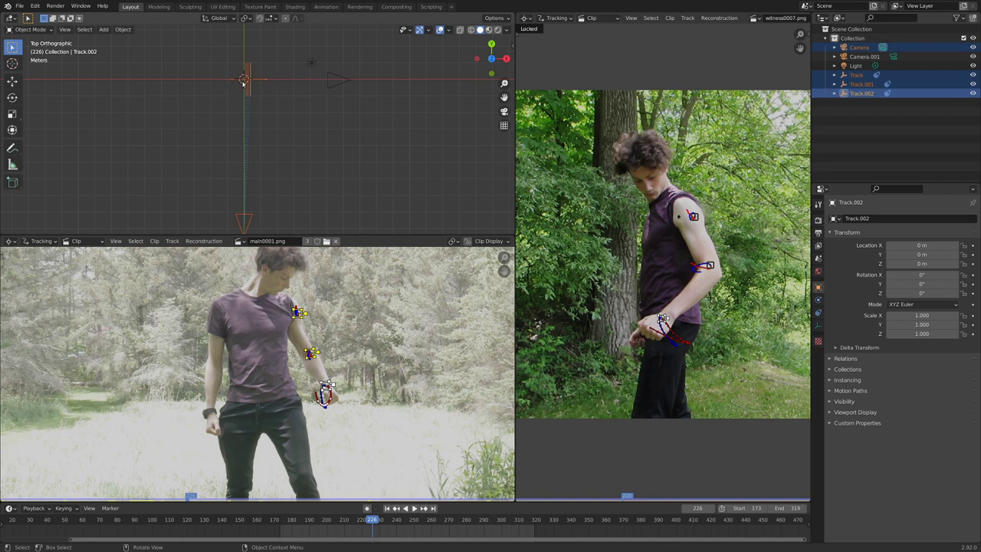
Move the main Camera along X to 0.638 m, then select Camera.001.
left_click(250, 205)
key("g")
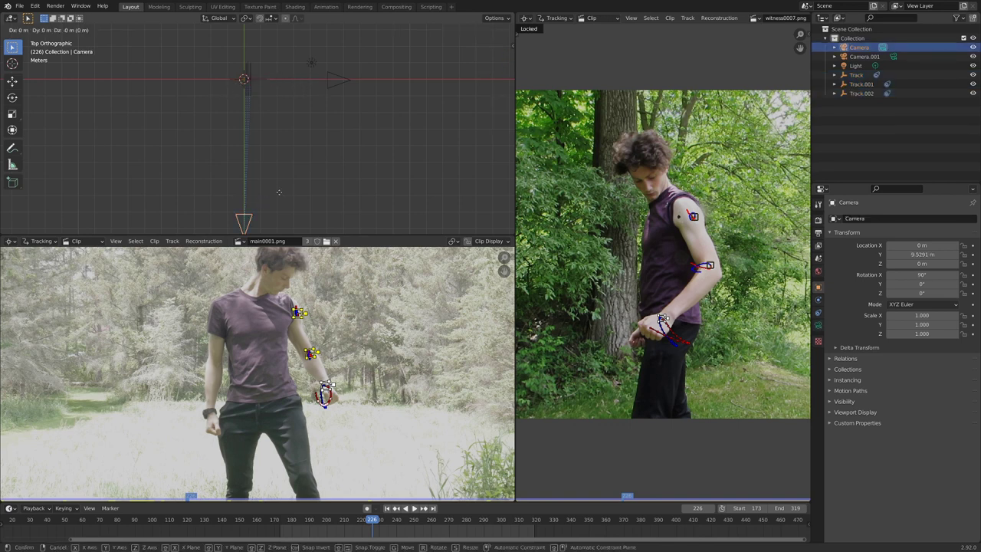
key("x")
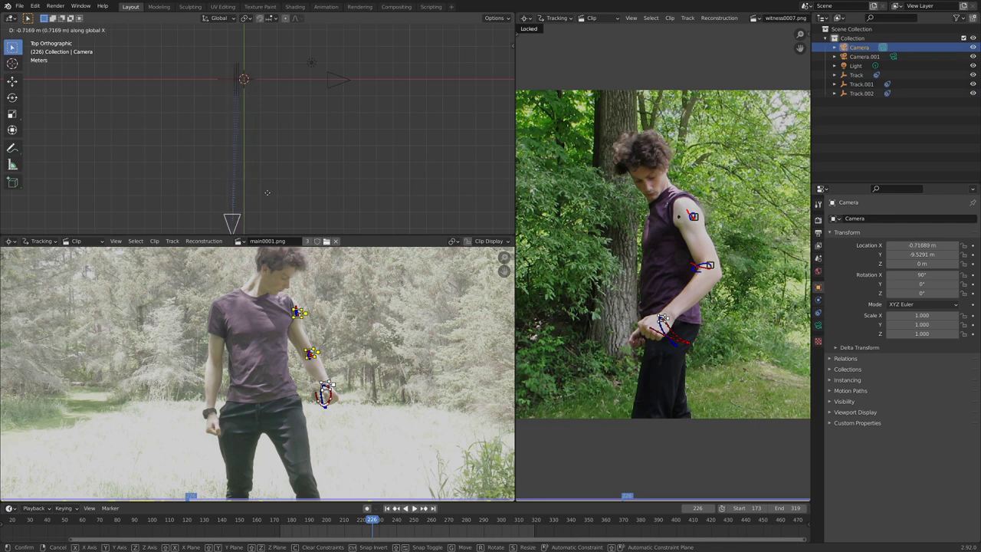
left_click(336, 80)
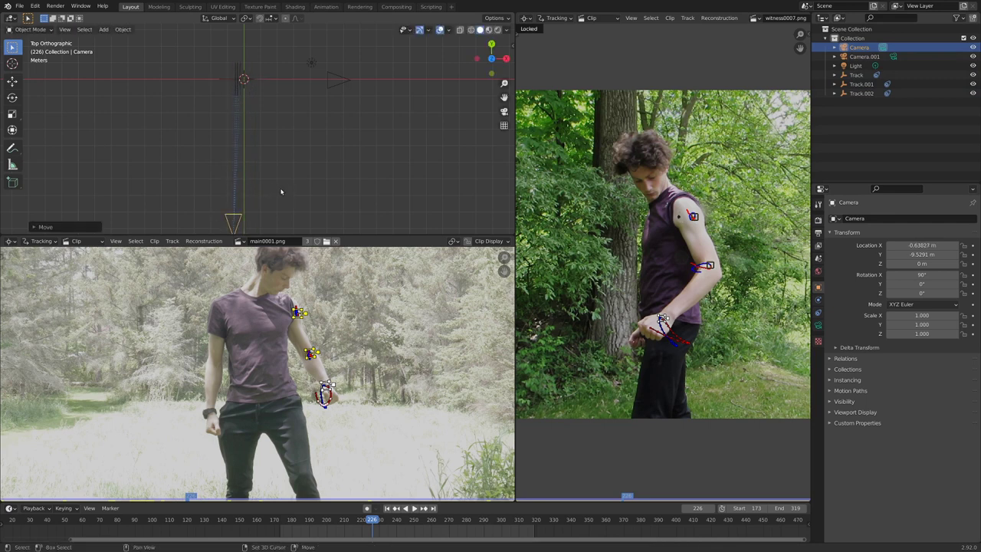
left_click(336, 80)
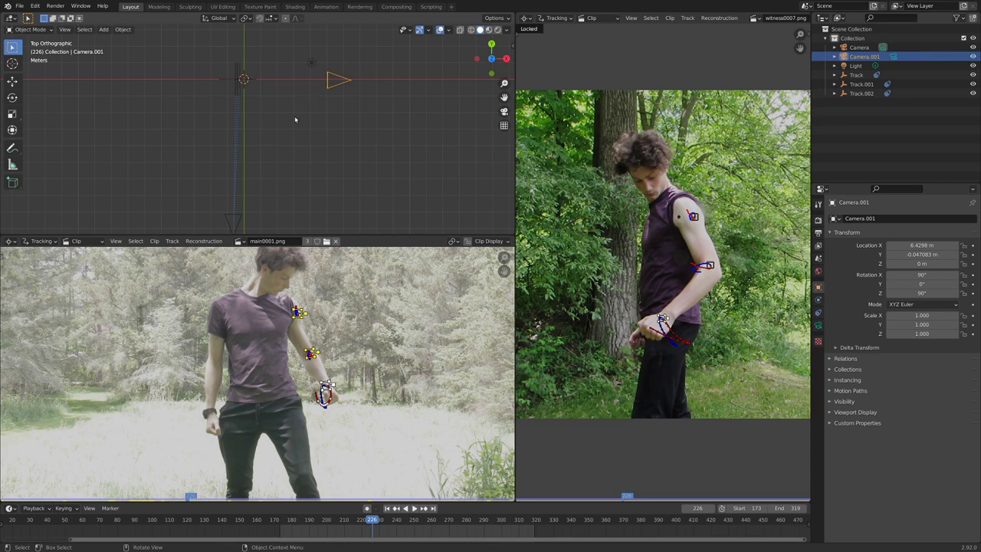
key("ctrl")
Make Camera.001 the active camera and link empties to the witness clip's upper arm and elbow tracks.
key("ctrl+KP_0")
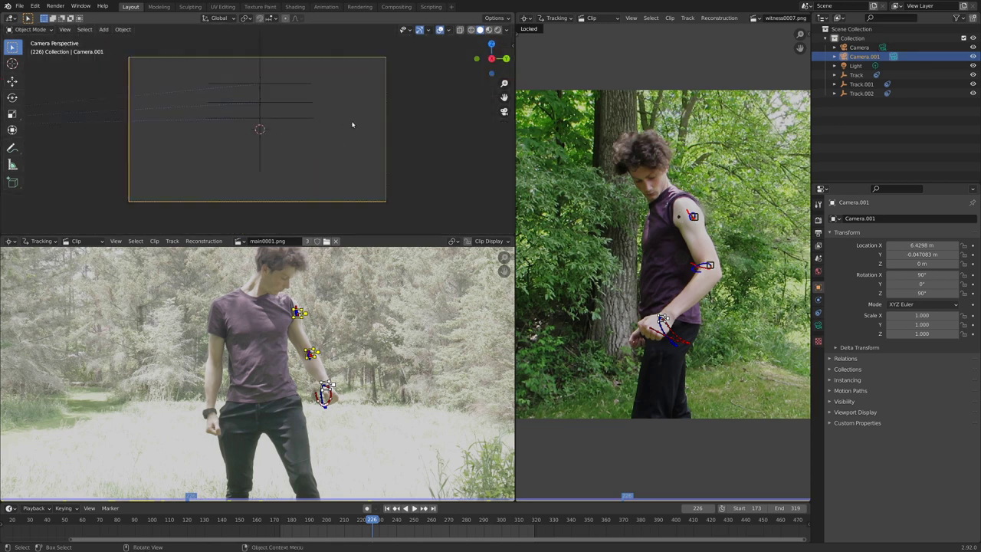
left_click(699, 220)
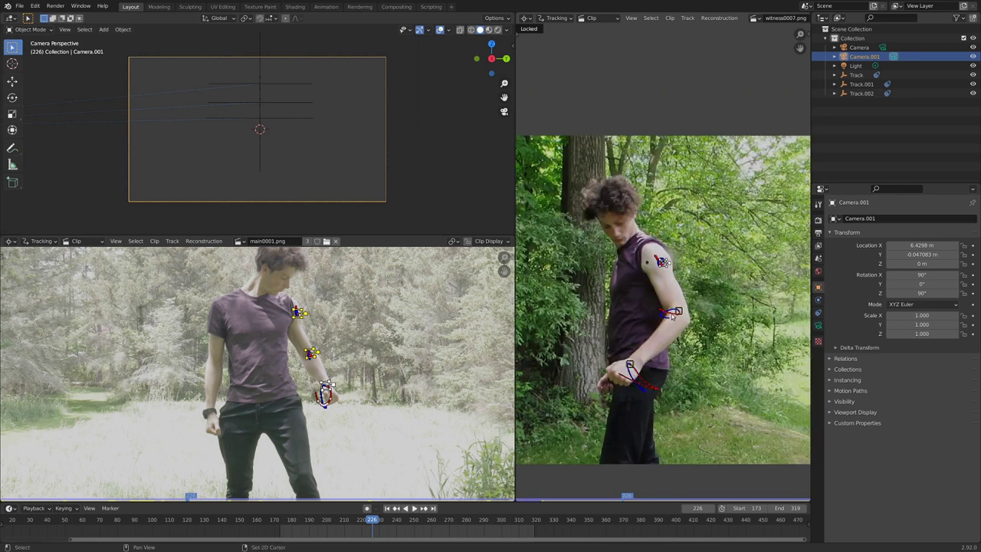
left_click(672, 313, "shift")
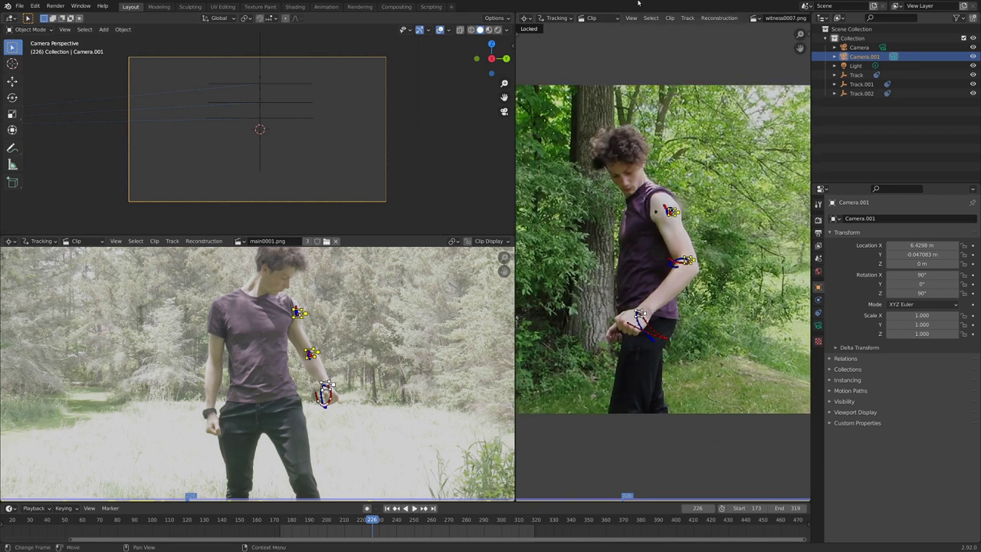
left_click(718, 18)
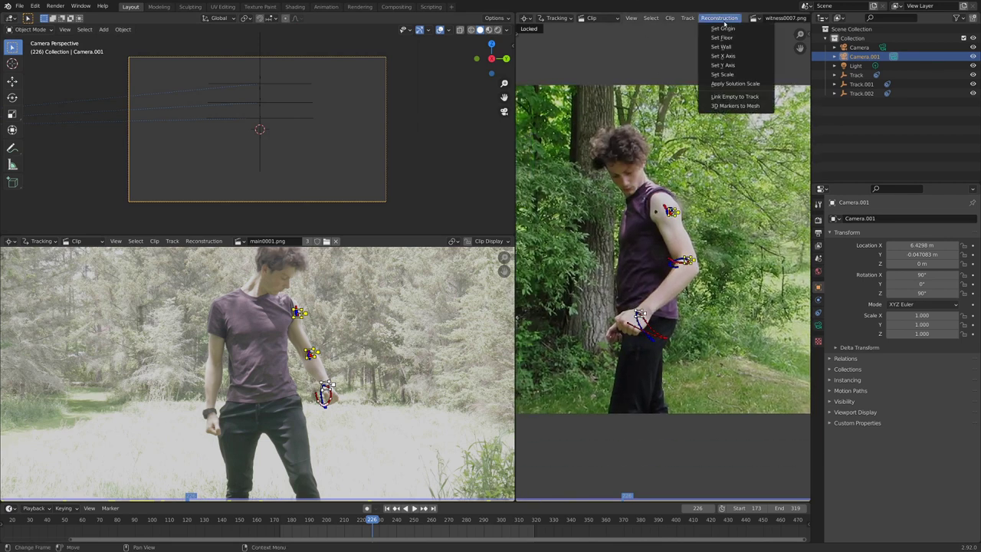
left_click(728, 97)
Orbit out of the camera view and box-select all six track empties.
left_click(384, 156)
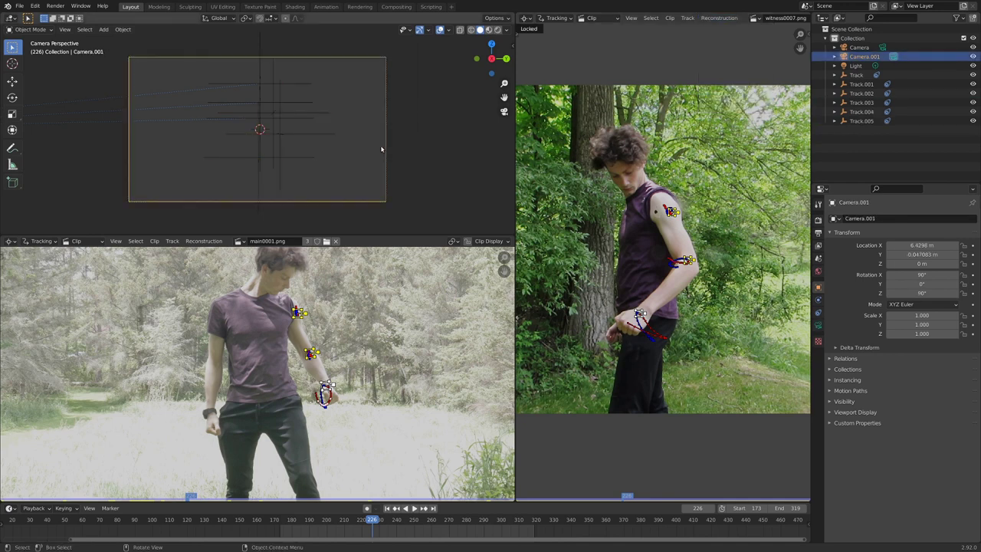
scroll(381, 149, "up", 2)
middle_click_drag(381, 149, 311, 164)
scroll(302, 158, "down", 2)
left_click_drag(237, 68, 332, 193)
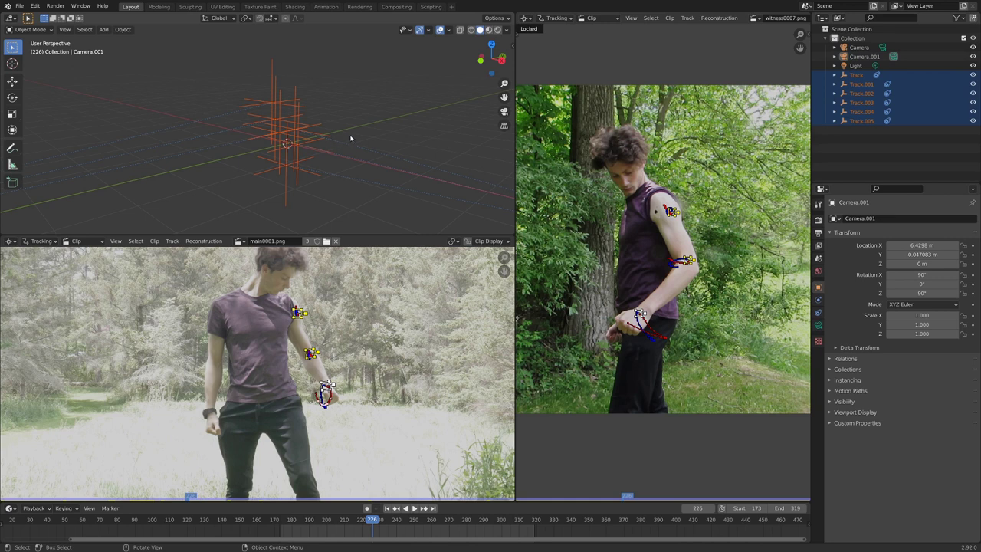
Scale the six empties to about 0.31 around their individual origins, then restore the Median Point pivot.
key("period")
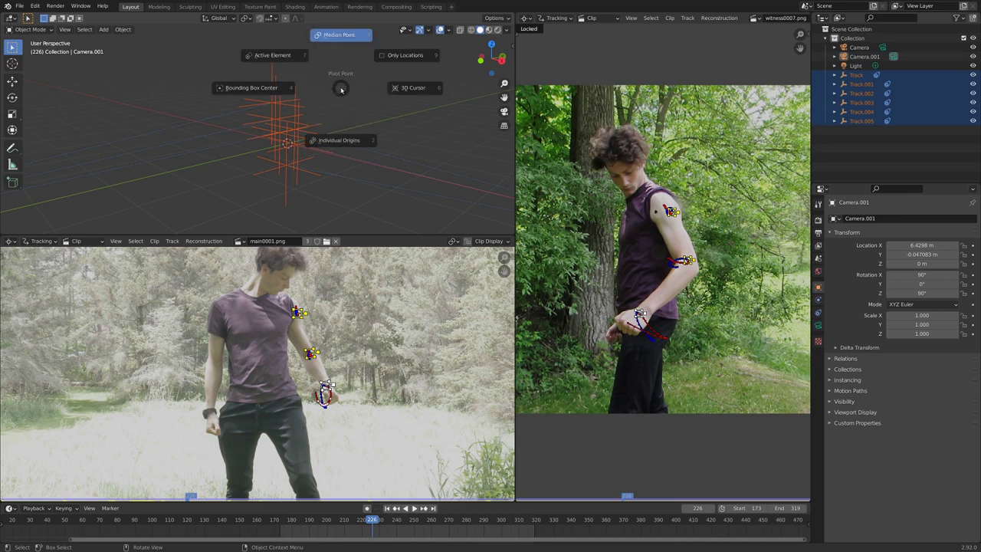
left_click(345, 149)
key("s")
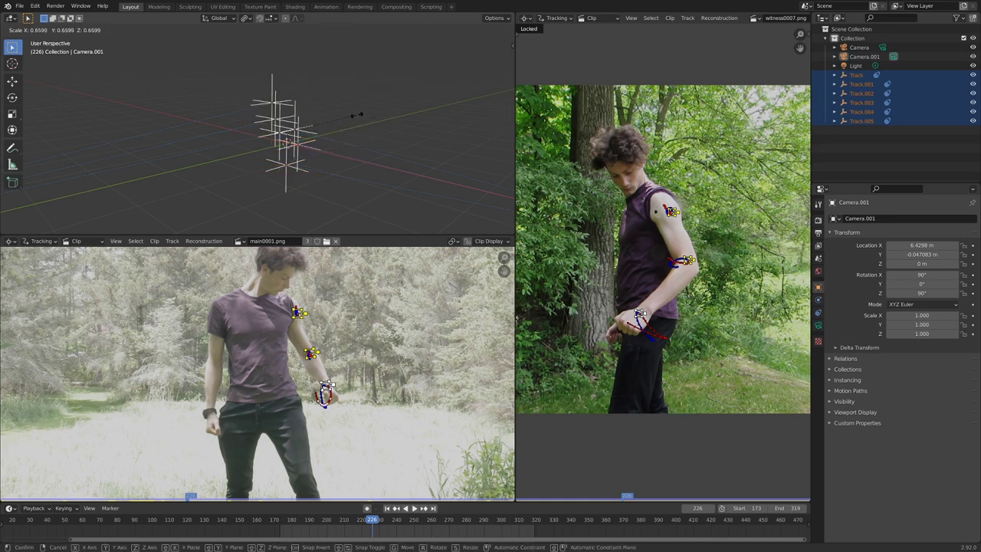
left_click(308, 120)
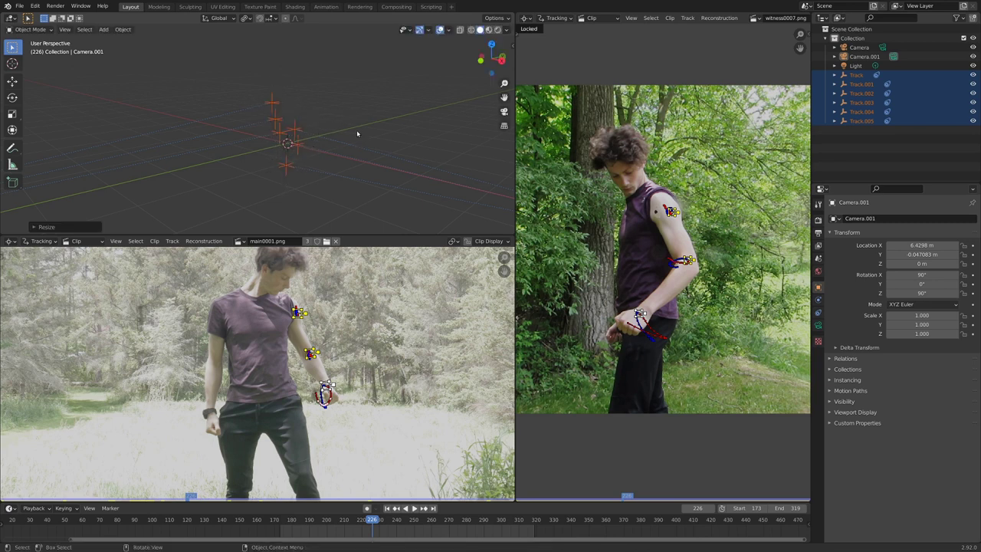
key("period")
left_click(340, 89)
Orbit around the empties and select the witness camera Camera.001.
scroll(337, 116, "down", 3)
middle_click_drag(337, 116, 343, 148)
left_click(461, 150)
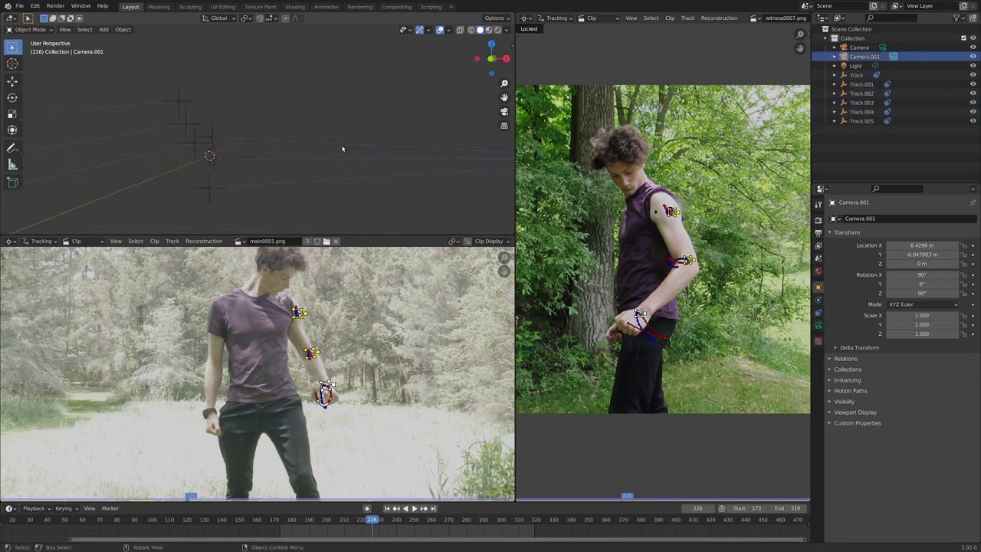
Switch to an orthographic view showing both cameras and raise Camera.001 along Z.
key("KP_1")
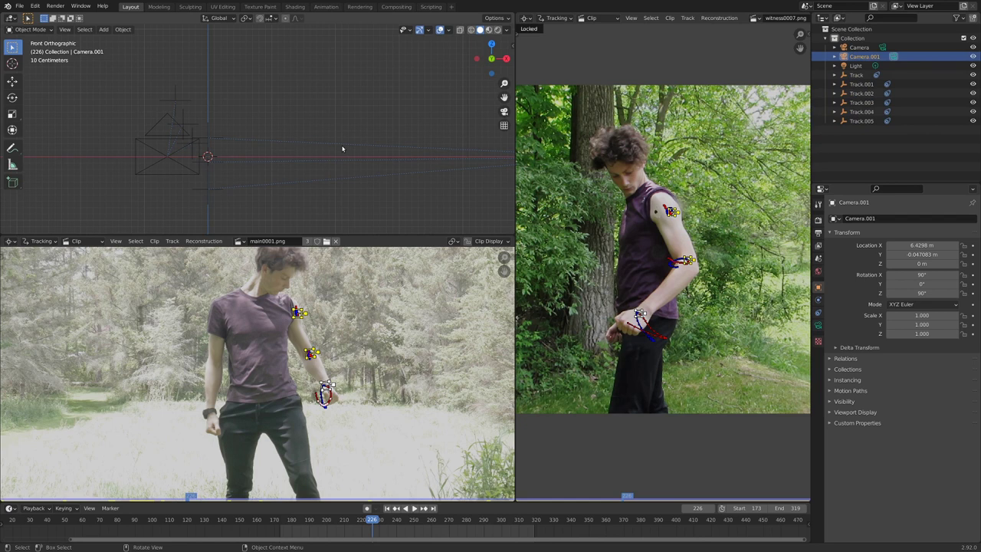
key("KP_8")
key("KP_4")
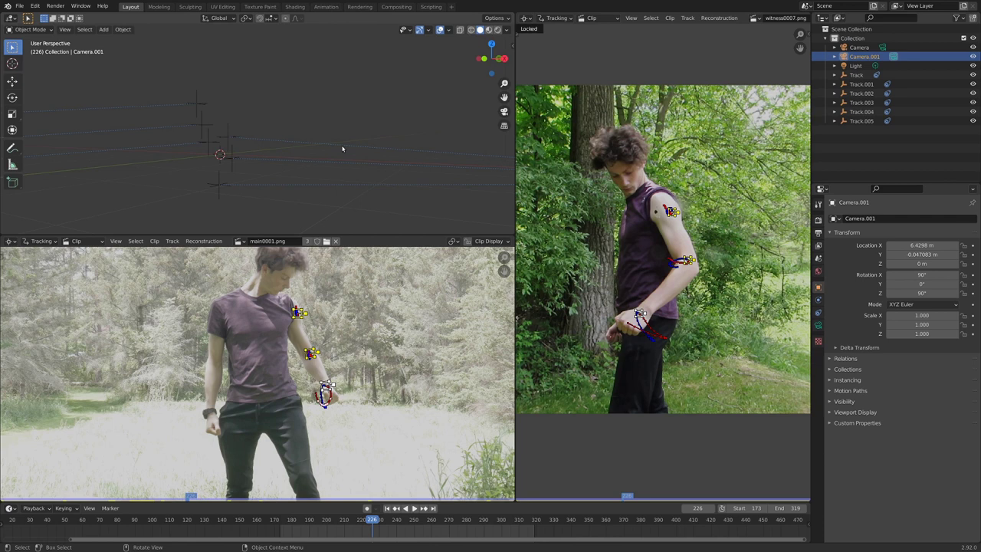
key("KP_5")
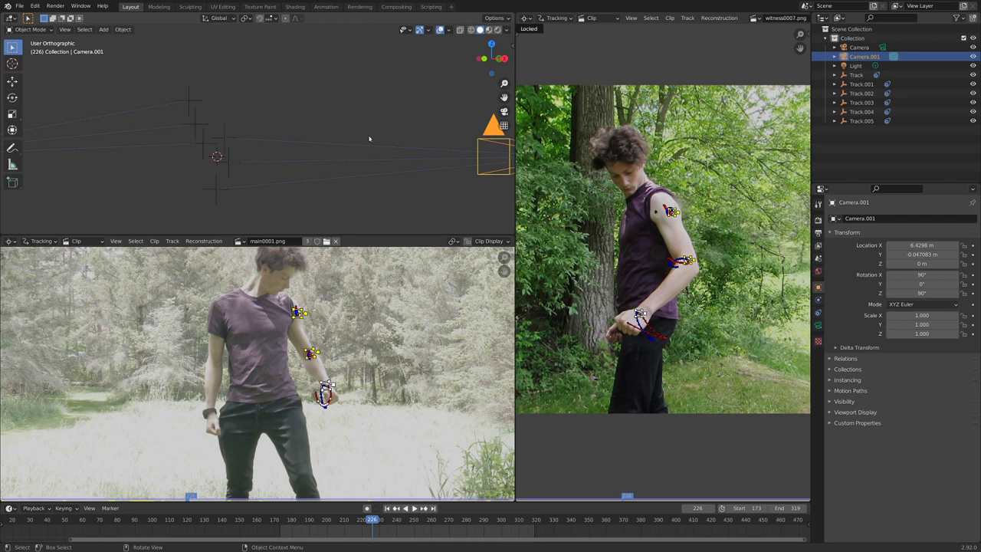
middle_click_drag(487, 128, 379, 175)
scroll(382, 148, "up", 1)
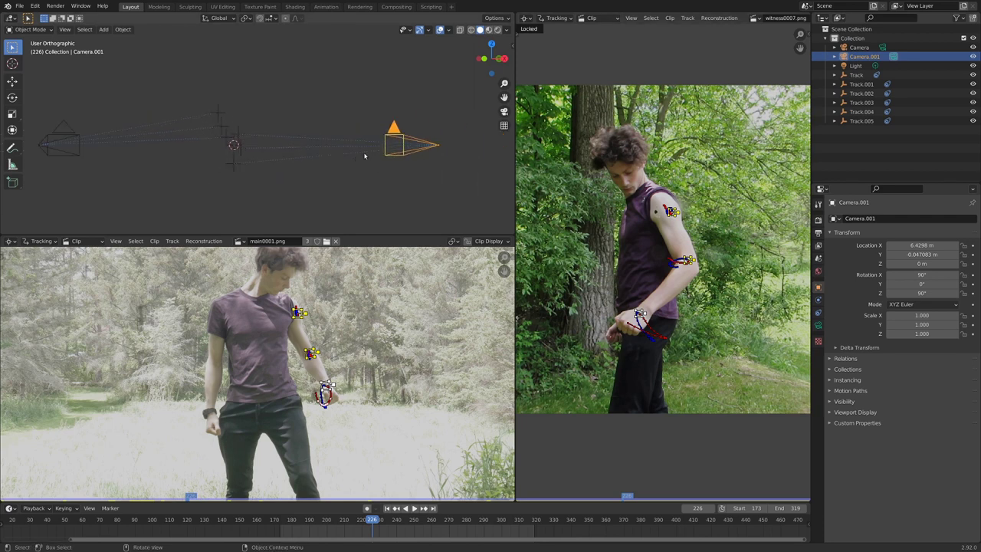
key("g")
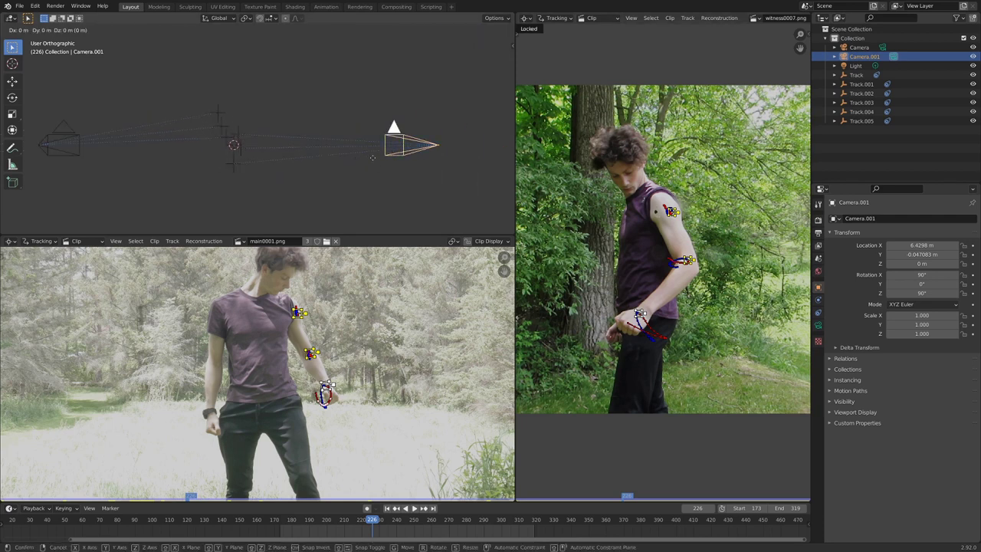
key("z")
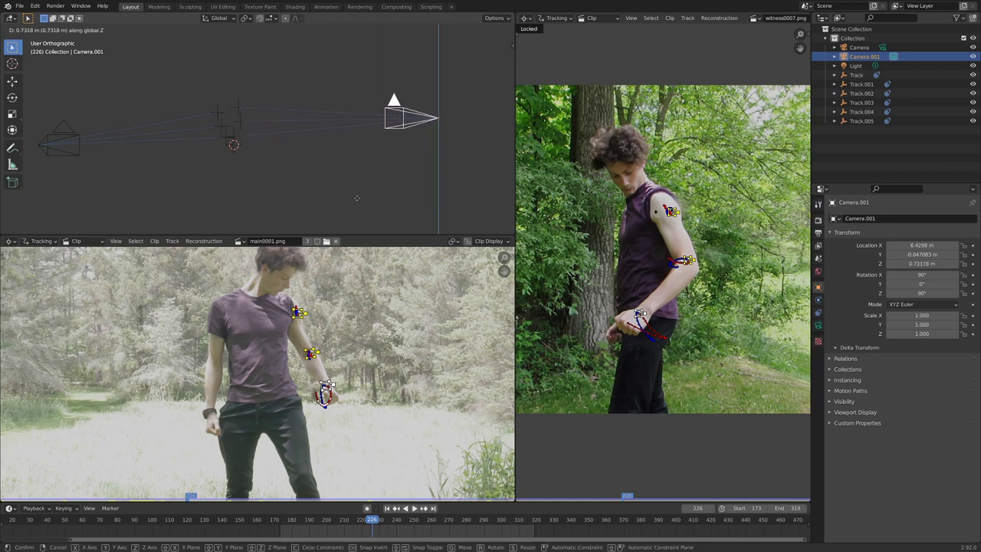
left_click(244, 115)
Abandon a sideways move and scale Camera.001 down to 0.856.
scroll(244, 115, "up", 2)
scroll(244, 115, "down", 3)
key("g")
key("x")
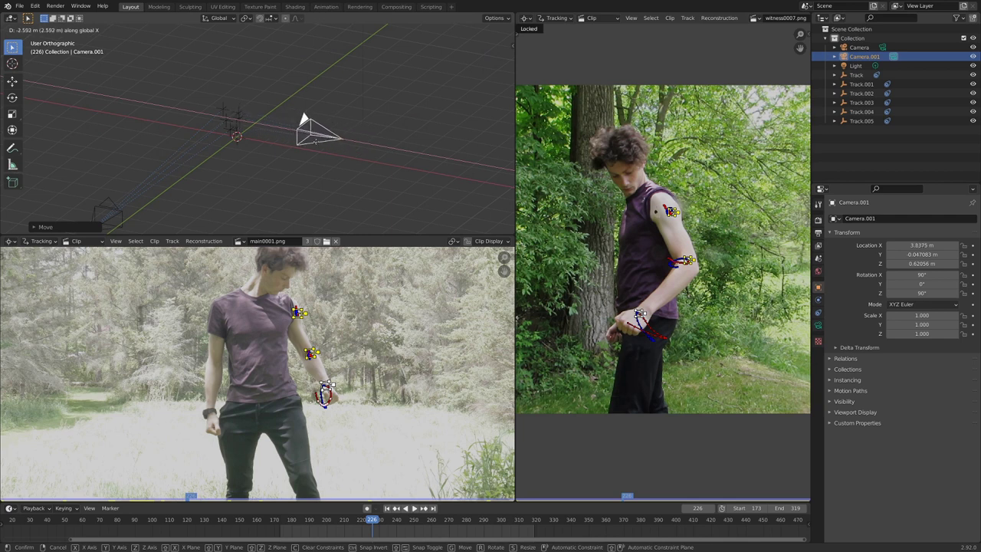
right_click(374, 161)
scroll(242, 127, "up", 3)
scroll(218, 126, "up", 3)
key("s")
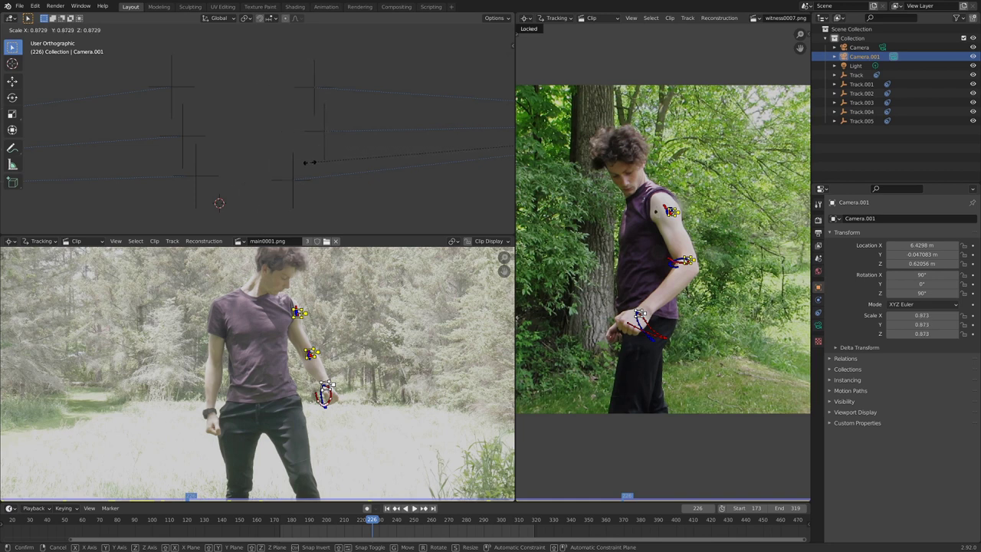
left_click(300, 160)
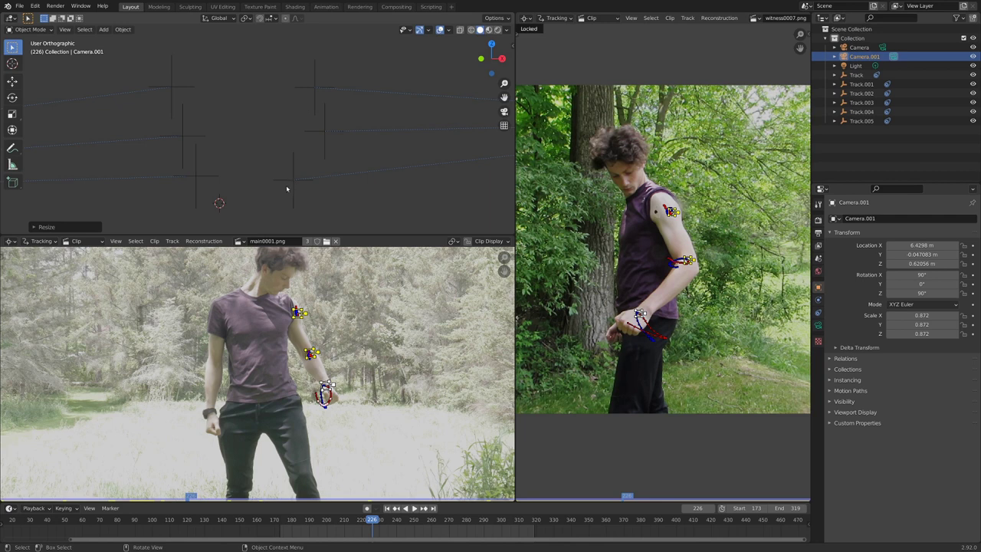
key("s")
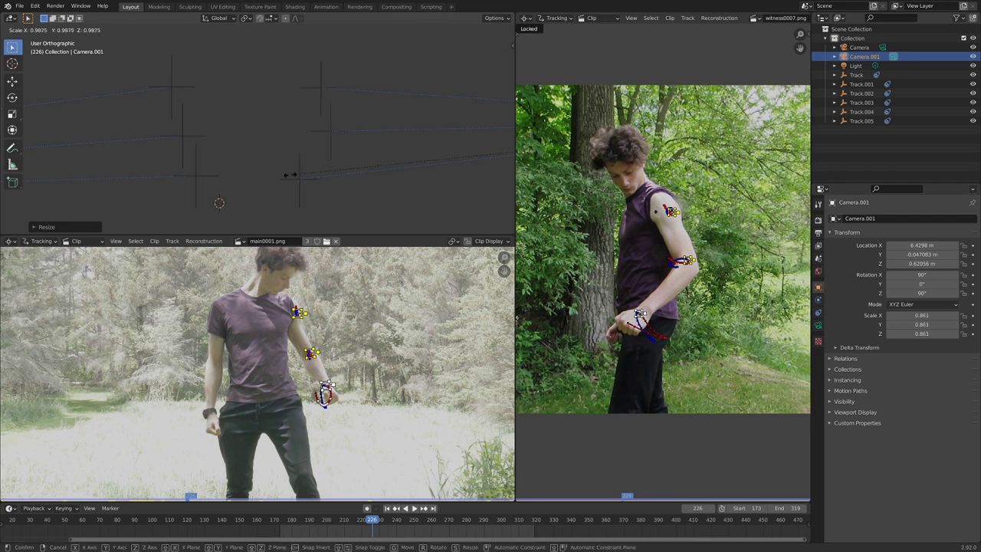
left_click(295, 180)
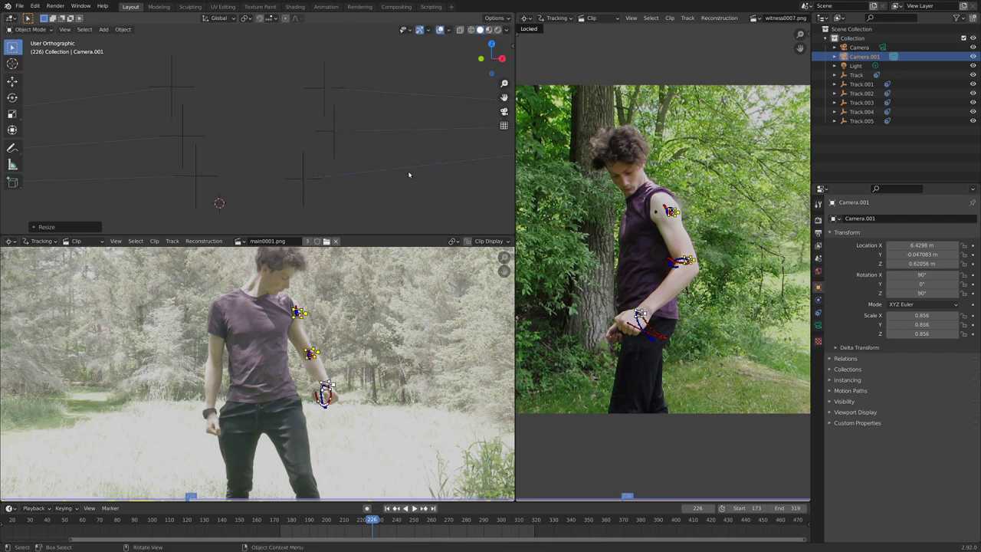
Place Camera.001 at X 6.3334, Y −0.14349, Z 0.62636 m and start joining the lower Clip Editor.
key("g")
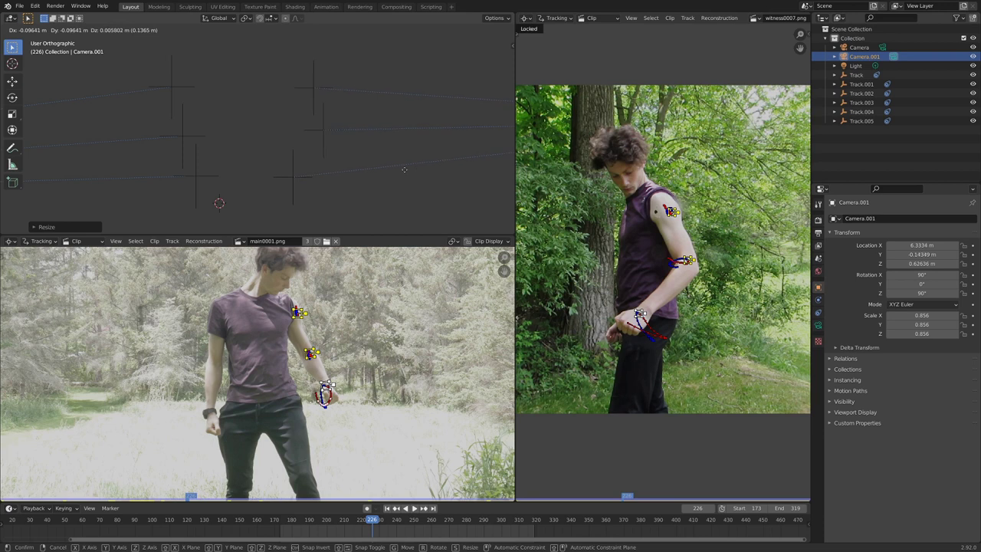
left_click(404, 170)
scroll(256, 146, "down", 4)
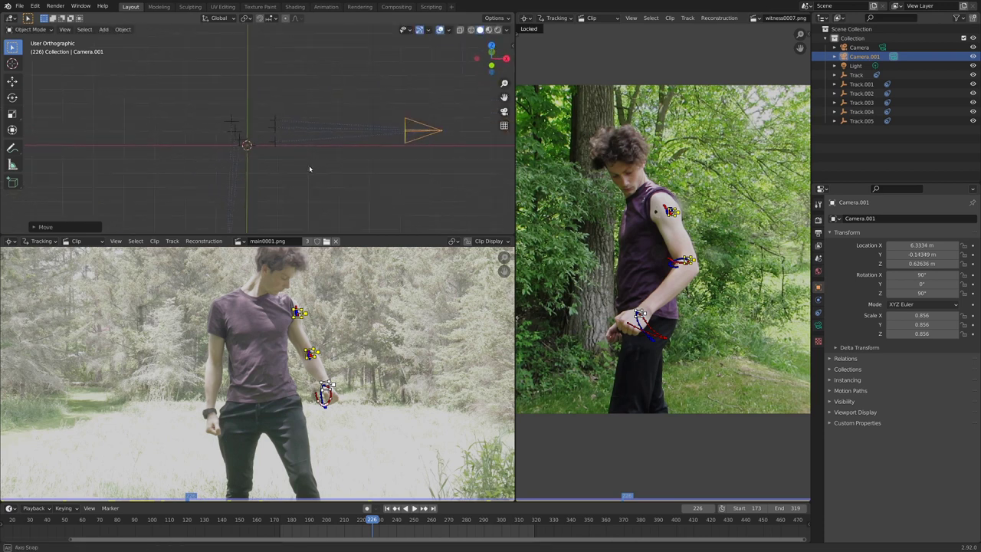
mouse_move(311, 167)
middle_mouse_down()
mouse_move(325, 148)
mouse_move(319, 173)
middle_mouse_up()
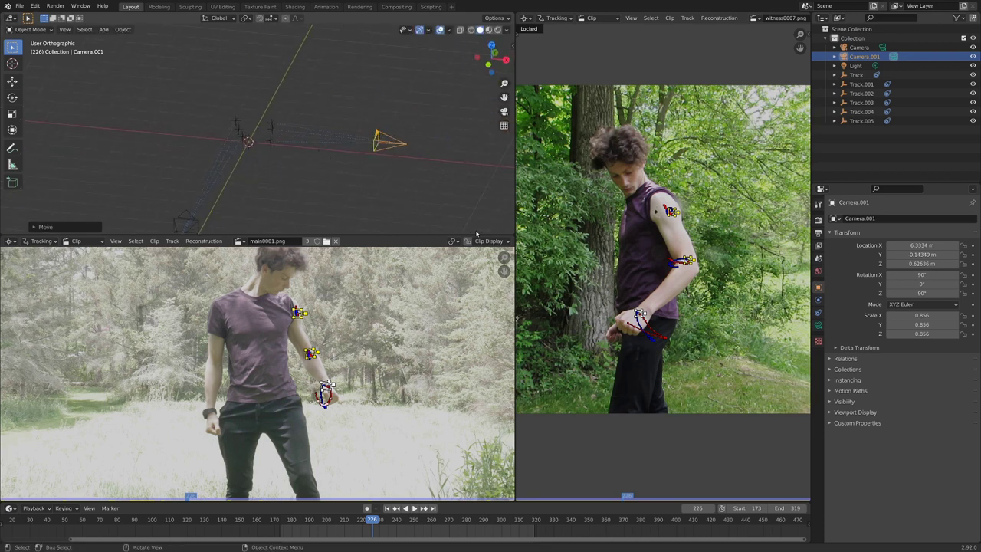
mouse_move(512, 233)
left_mouse_down()
mouse_move(223, 322)
mouse_move(230, 345)
left_mouse_up()
right_click(517, 30)
Merge the remaining Clip Editor into the 3D Viewport and frame the selected Track.003 empty.
left_click(490, 58)
middle_click_drag(440, 232, 428, 262)
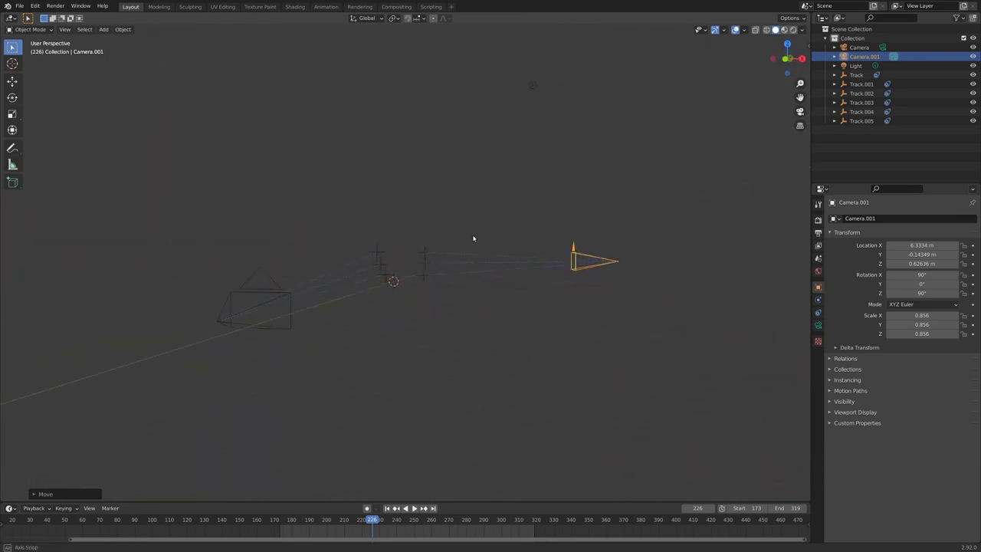
left_click(424, 265)
key("KP_Decimal")
middle_click_drag(436, 276, 412, 265)
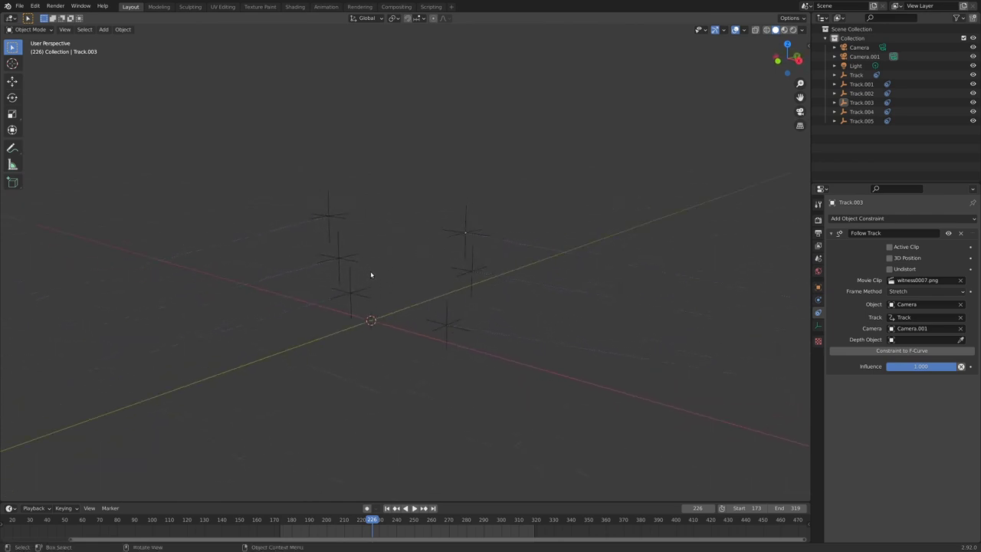
Play the animation and orbit around the moving track empties.
scroll(378, 285, "down", 3)
key("space")
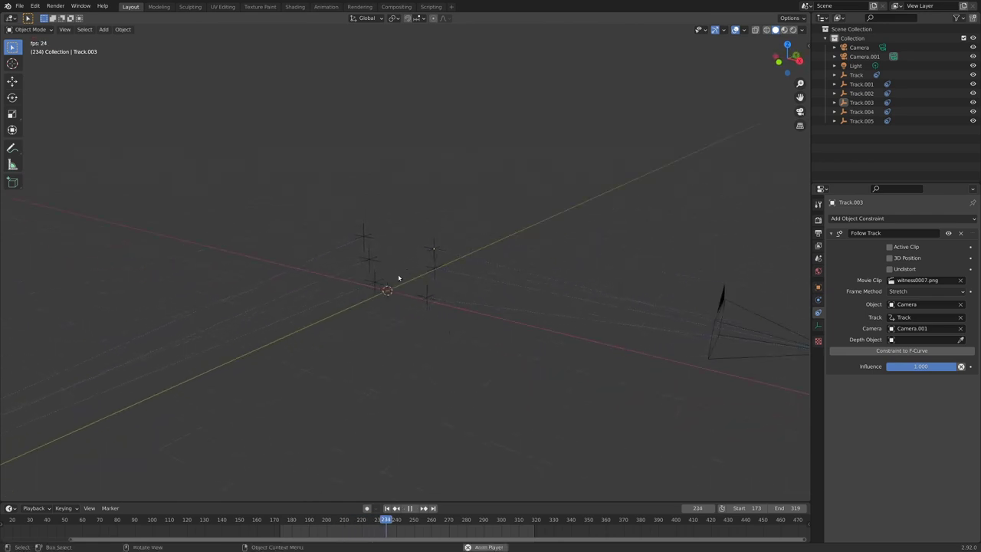
middle_click_drag(389, 285, 346, 269)
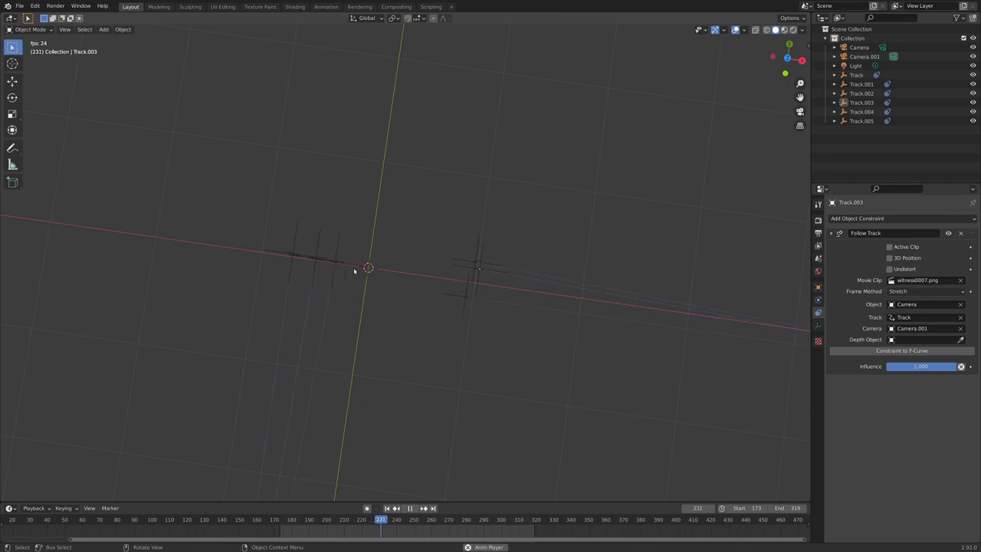
middle_click_drag(459, 277, 423, 286)
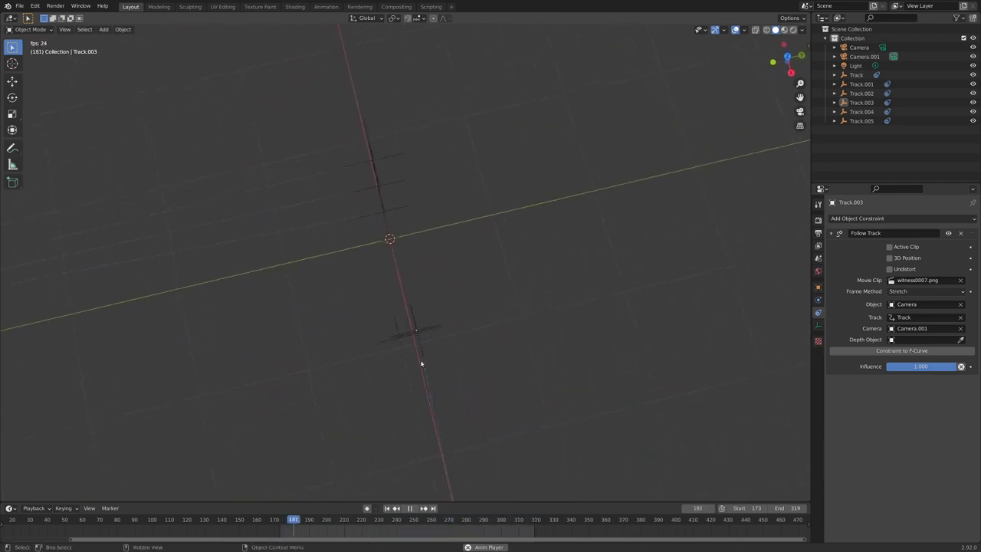
middle_click_drag(400, 319, 441, 311)
middle_click_drag(219, 291, 399, 278)
Stop playback at frame 284 and look through the main Camera.
key("space")
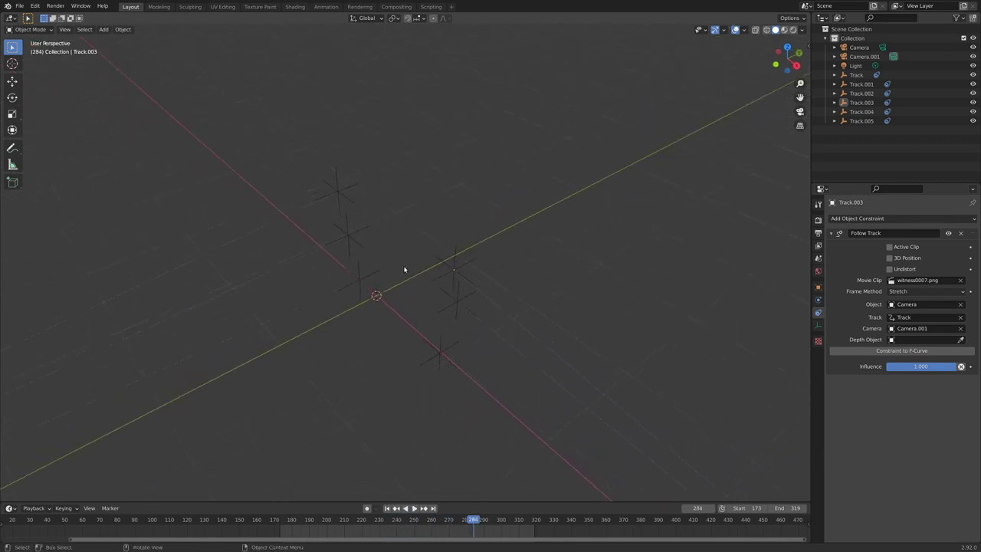
left_click(351, 233)
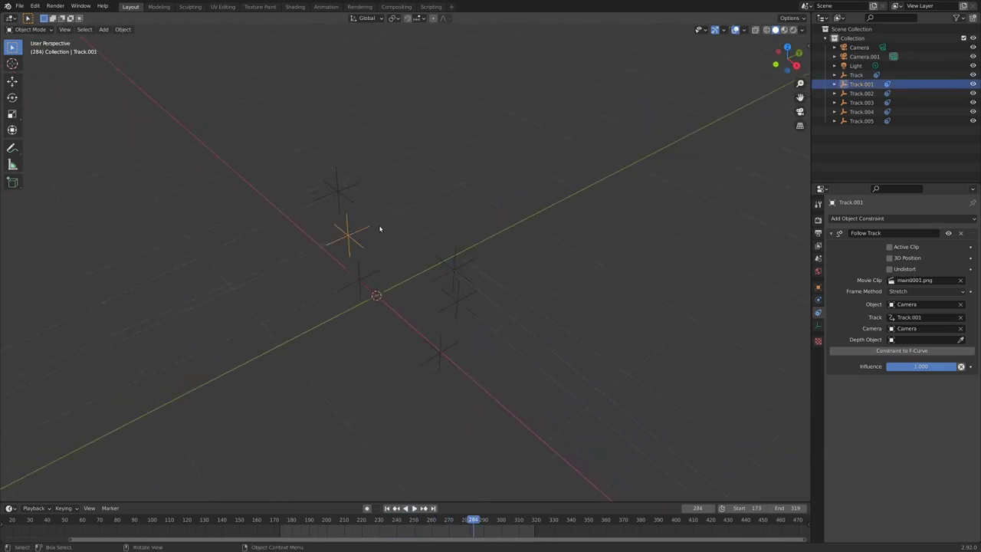
scroll(377, 232, "down", 8)
left_click(195, 353)
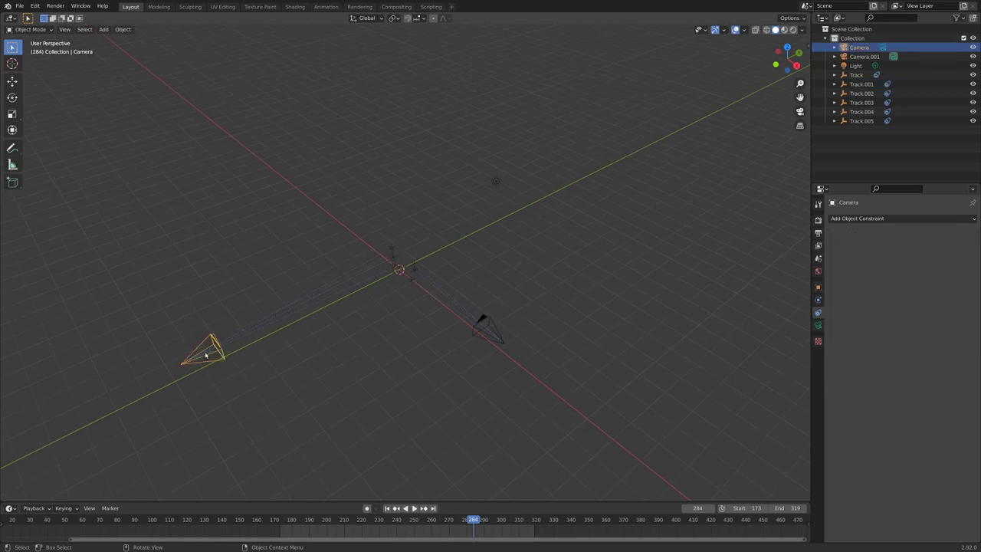
key("KP_0")
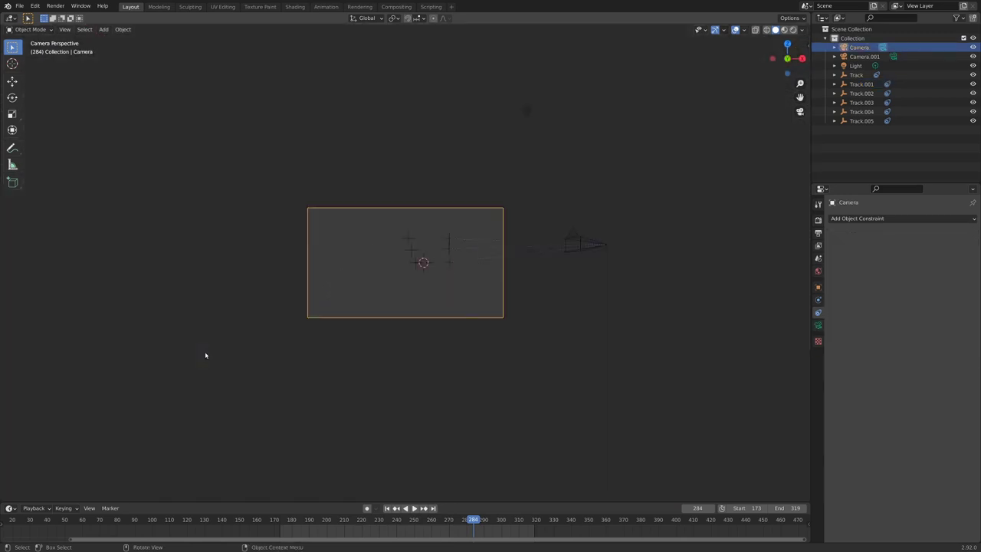
left_click(818, 325)
key("Home")
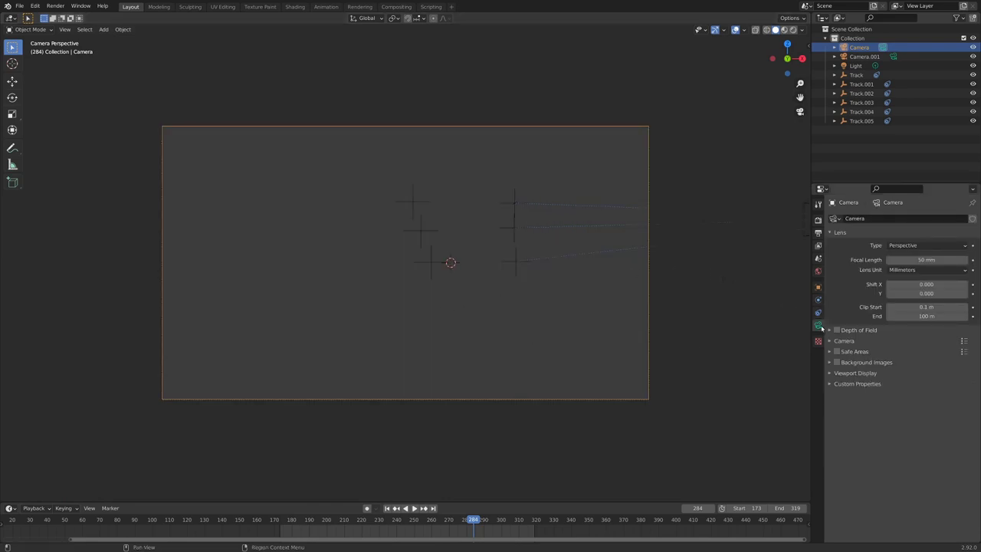
Add the main0001.png movie clip as the camera's background image and play the animation.
left_click(830, 363)
left_click(902, 375)
left_click(944, 400)
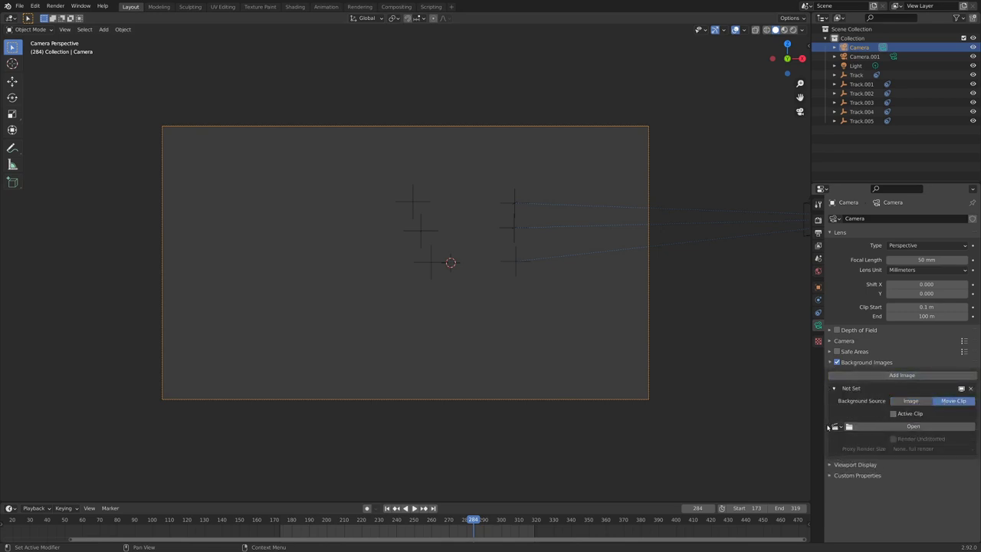
left_click(835, 427)
left_click(853, 441)
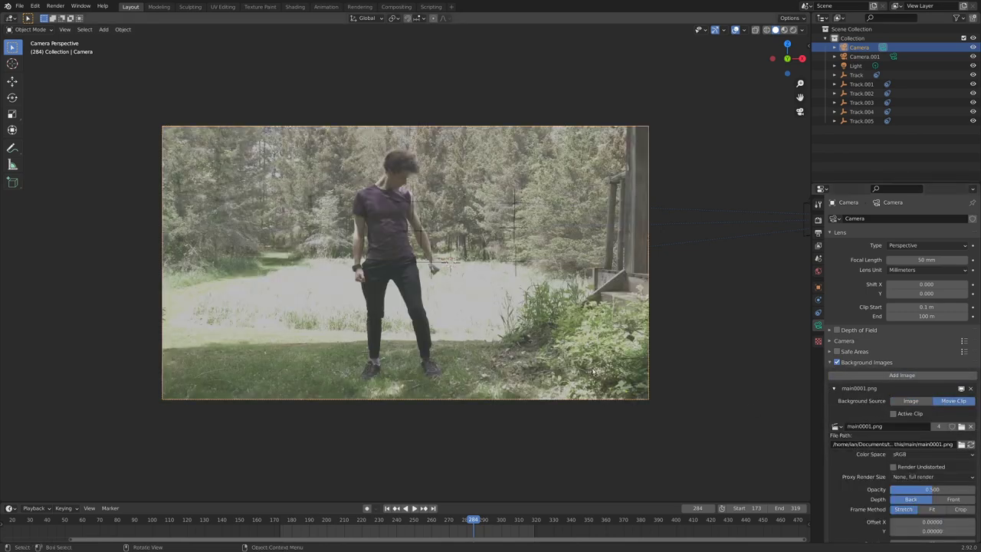
scroll(468, 327, "up", 4)
key("space")
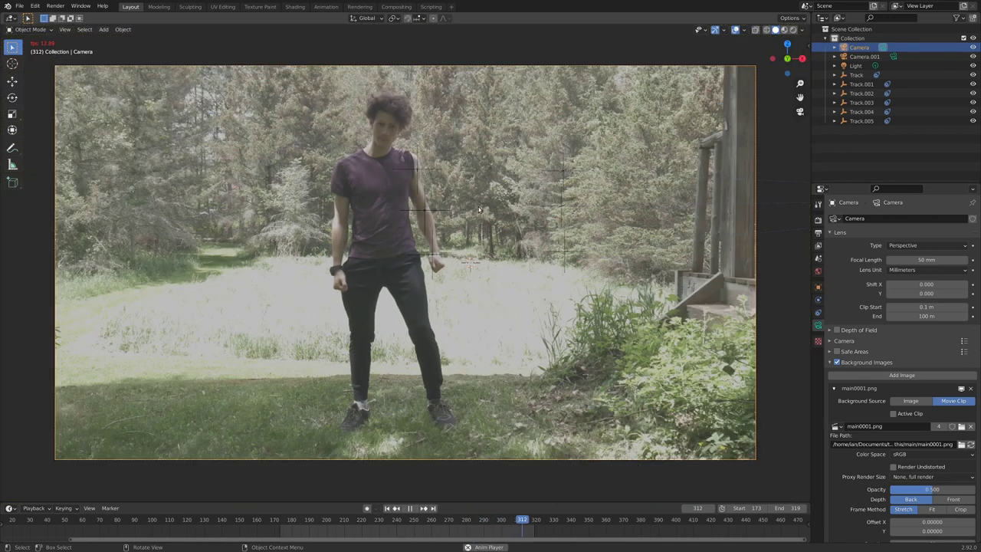
Add a sphere empty at Track.001's position and scale it down to 0.108.
scroll(462, 238, "down", 4)
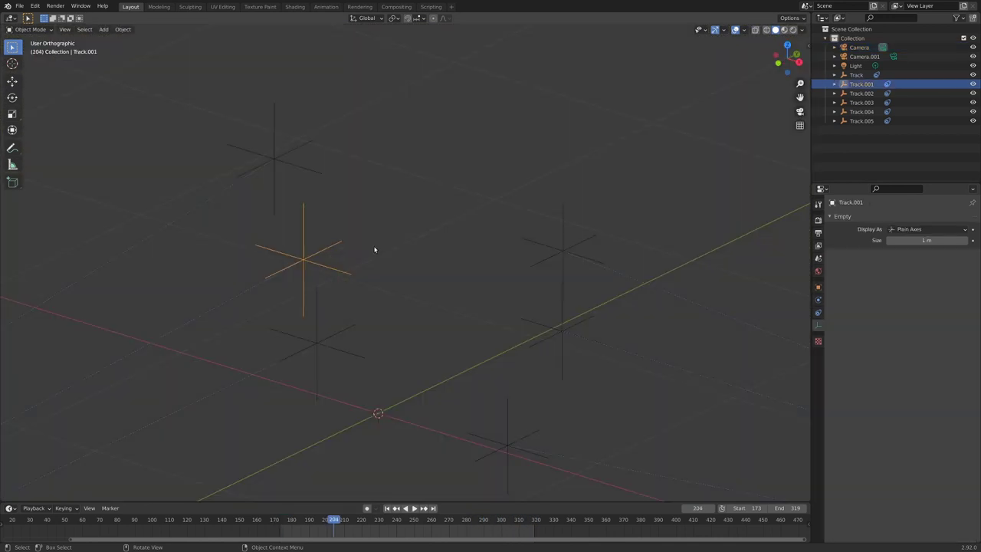
mouse_move(375, 250)
middle_mouse_down()
mouse_move(381, 238)
mouse_move(364, 236)
middle_mouse_up()
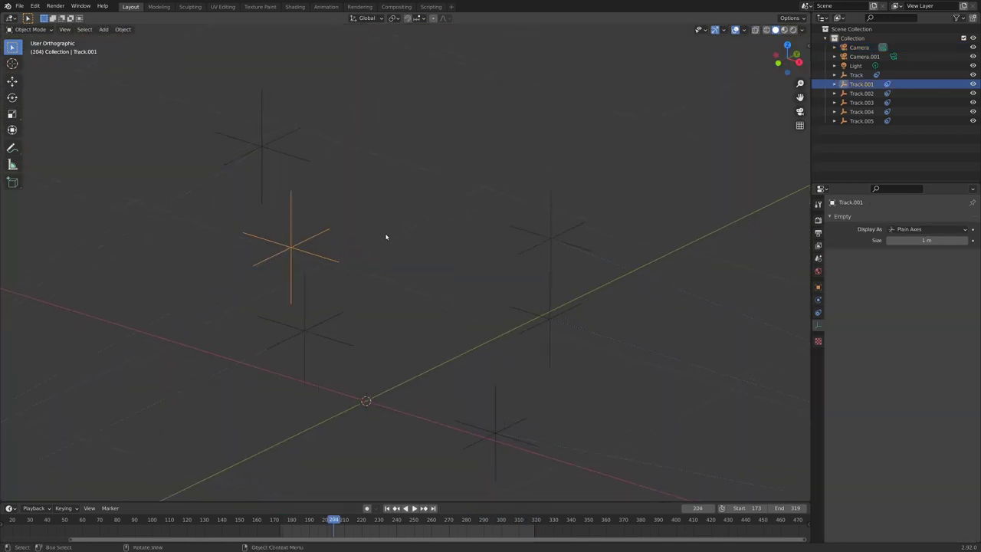
key("shift+s")
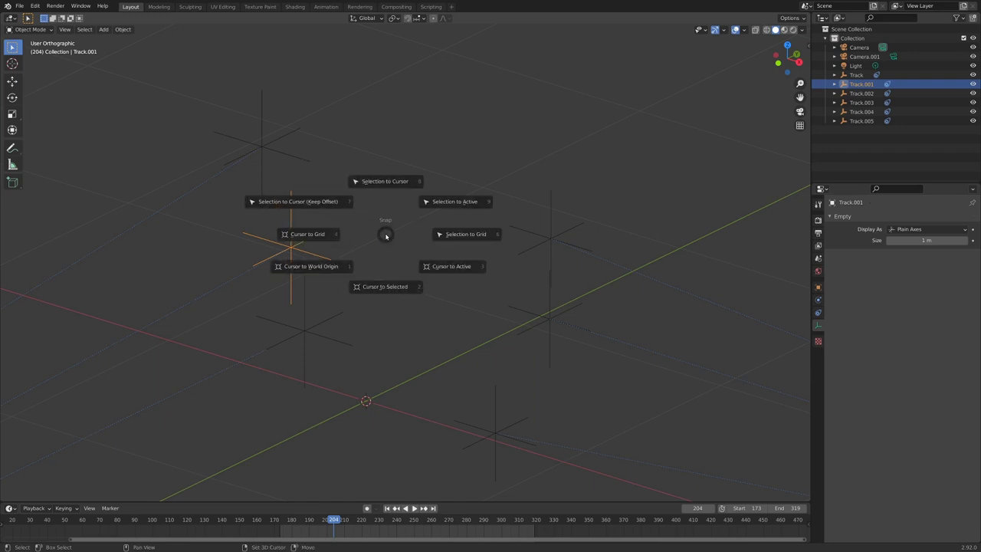
left_click(385, 288)
key("shift+a")
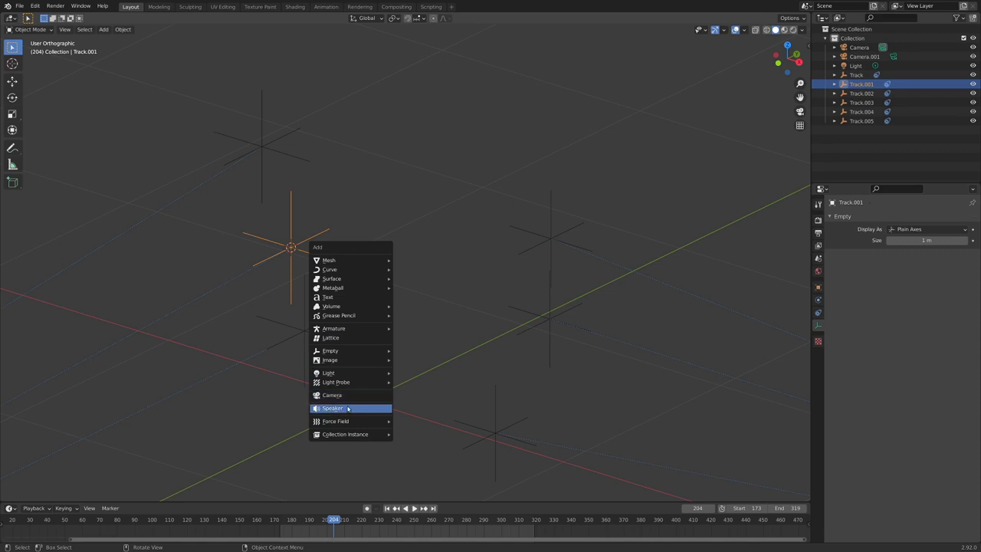
mouse_move(349, 352)
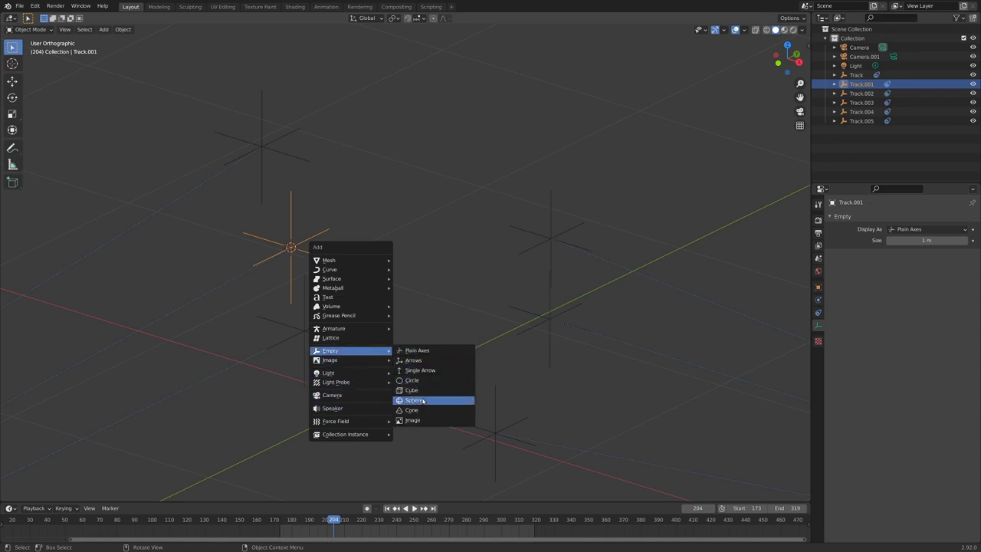
left_click(414, 400)
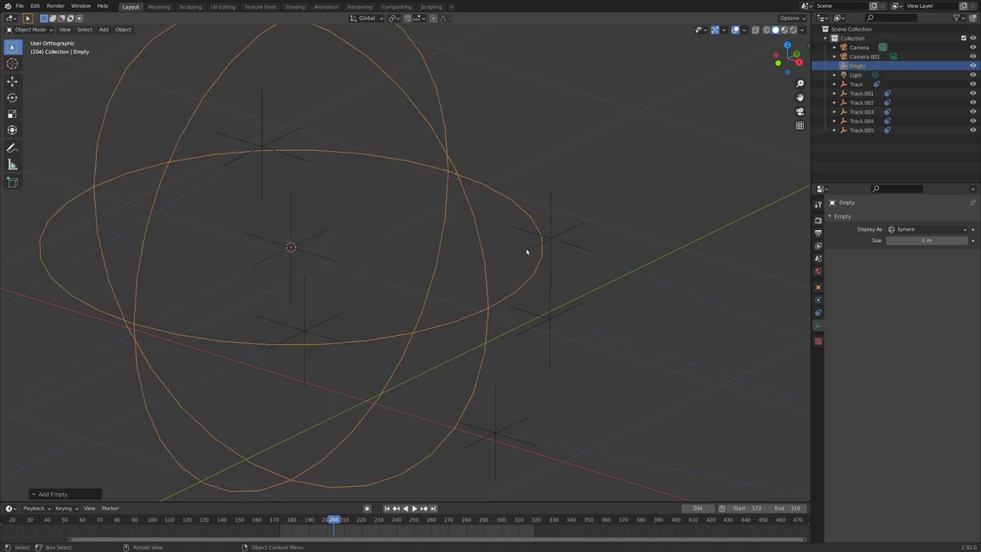
key("s")
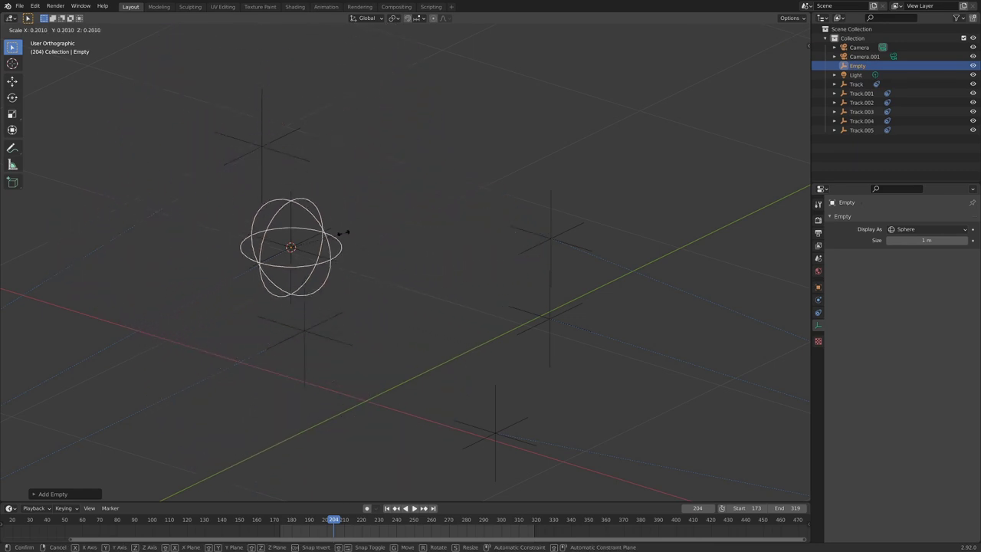
left_click(319, 240)
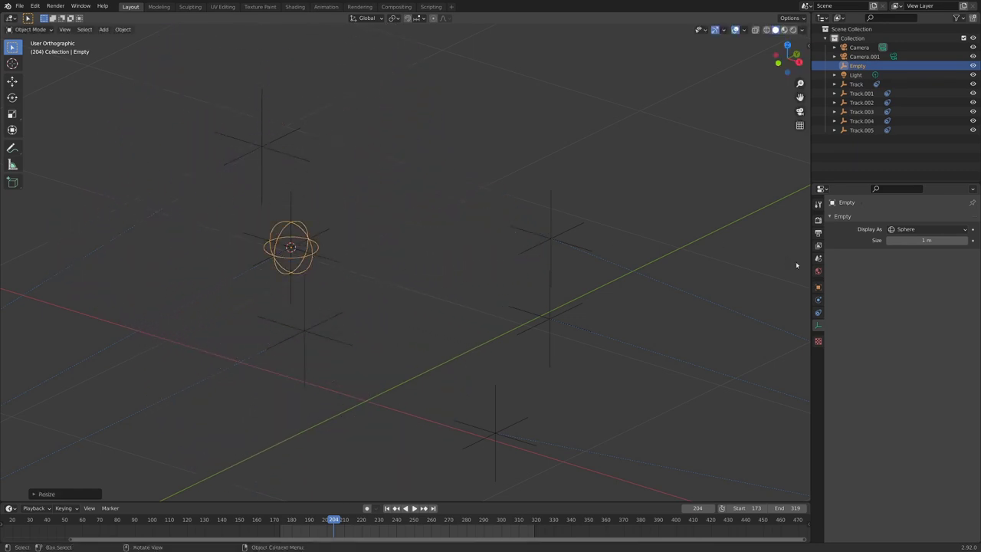
Rename the sphere empty to 'elbo'.
left_click(818, 287)
left_click(886, 220)
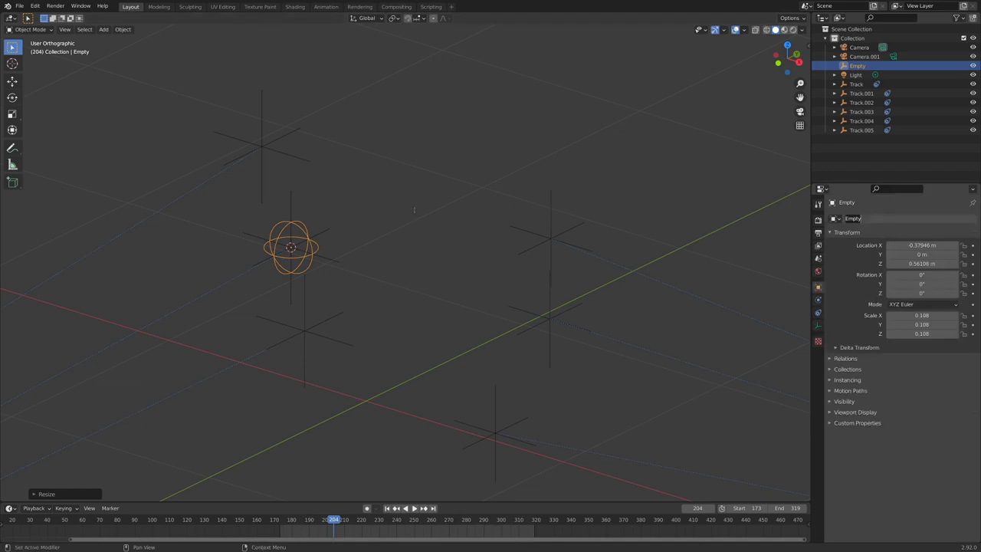
type("elbo")
key("Return")
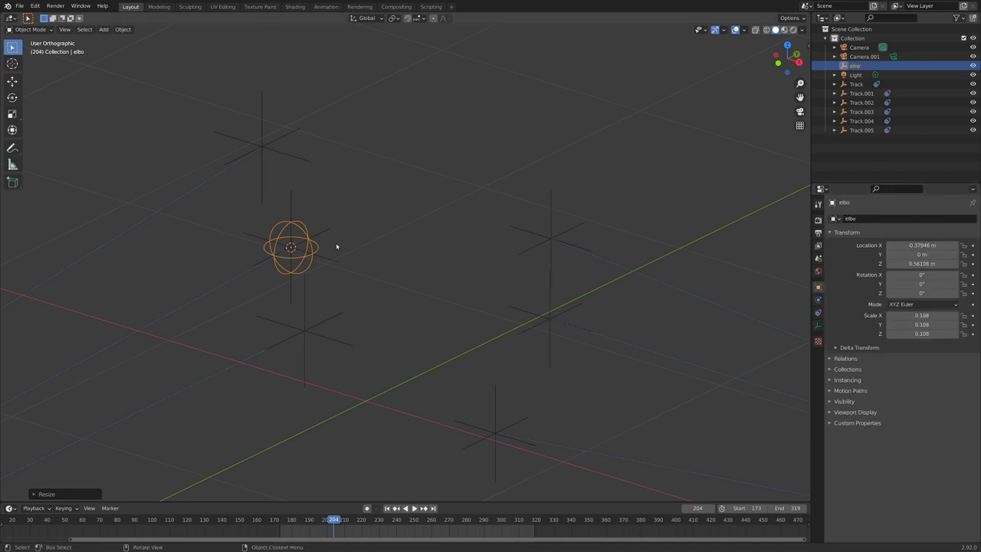
middle_click_drag(347, 247, 811, 318)
Give elbo a Copy Location constraint targeting Track.001 and preview the motion.
left_click(818, 312)
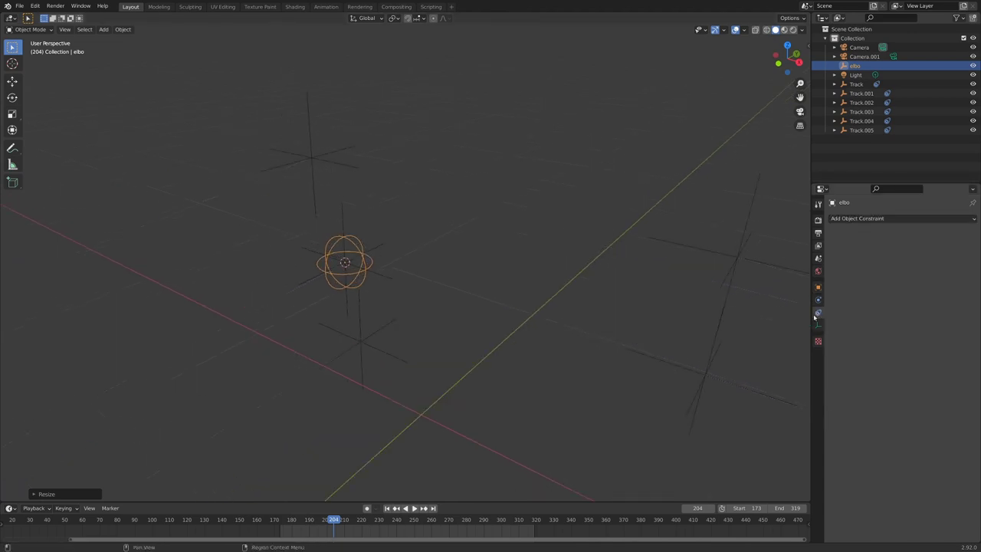
left_click(855, 219)
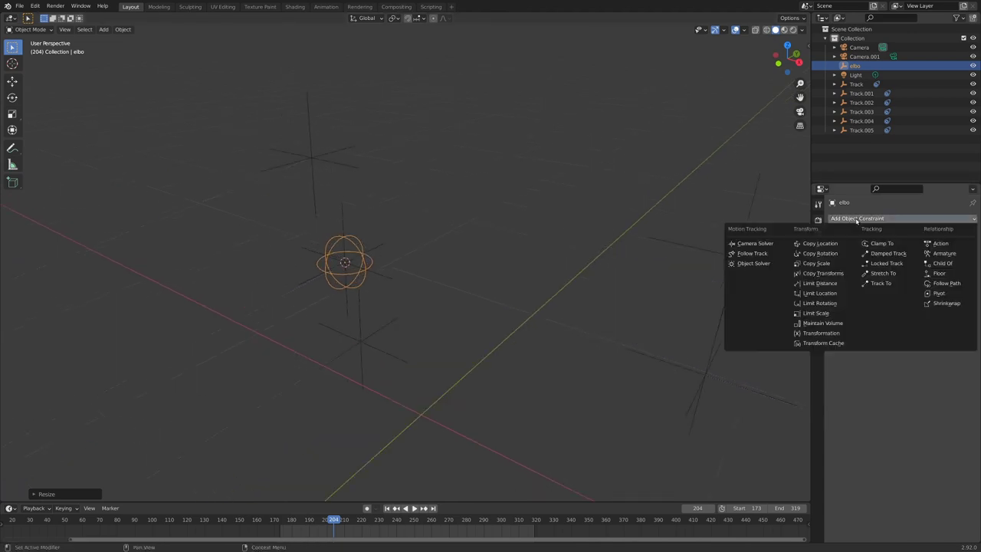
left_click(821, 244)
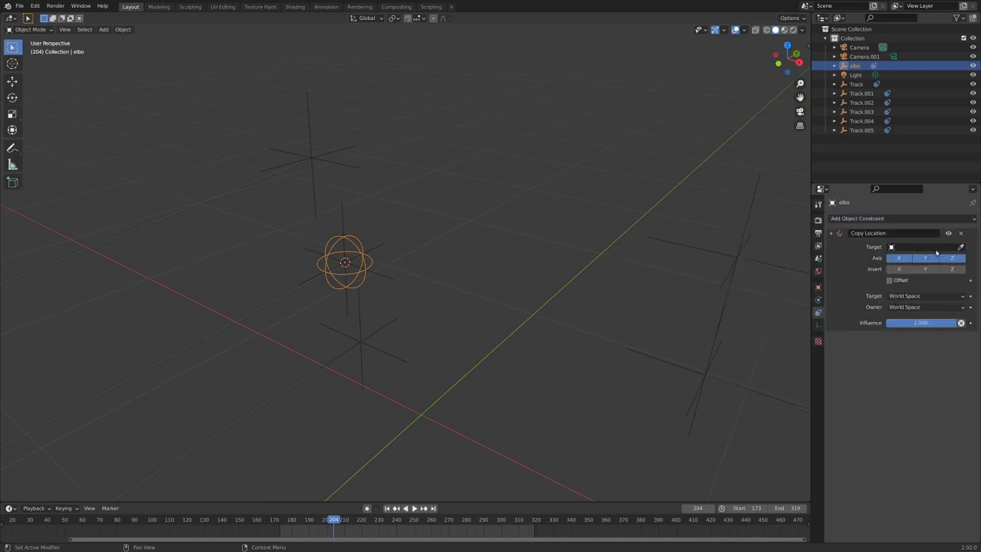
left_click(961, 247)
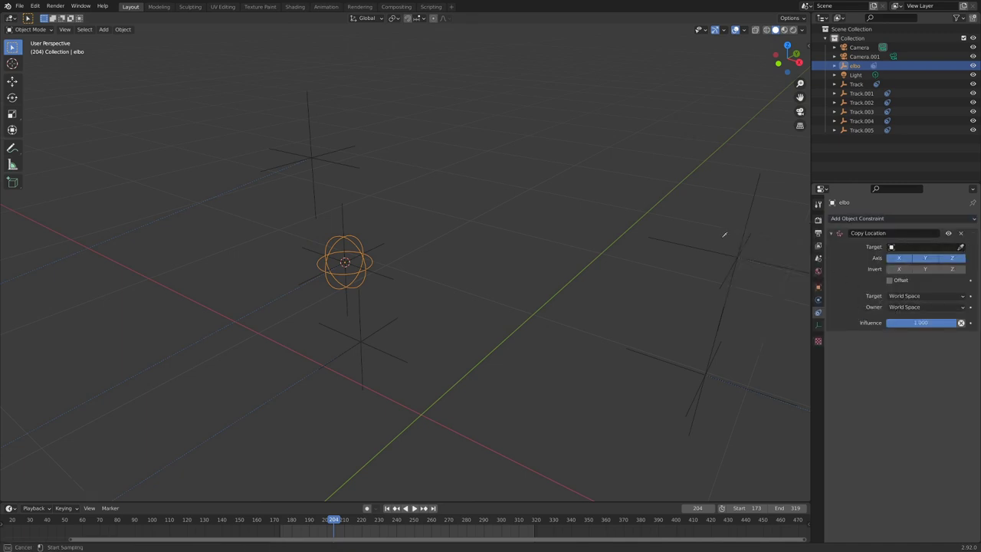
left_click(343, 206)
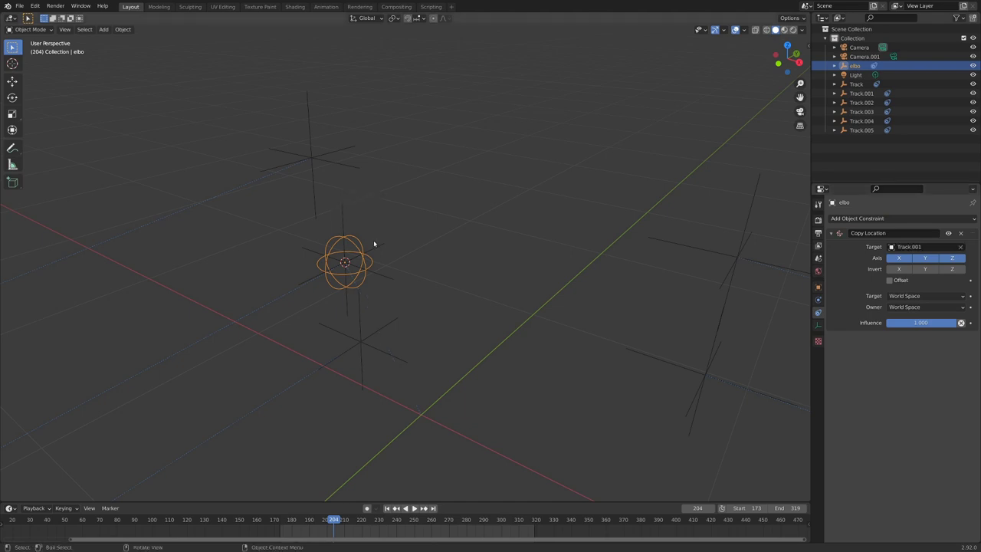
key("space")
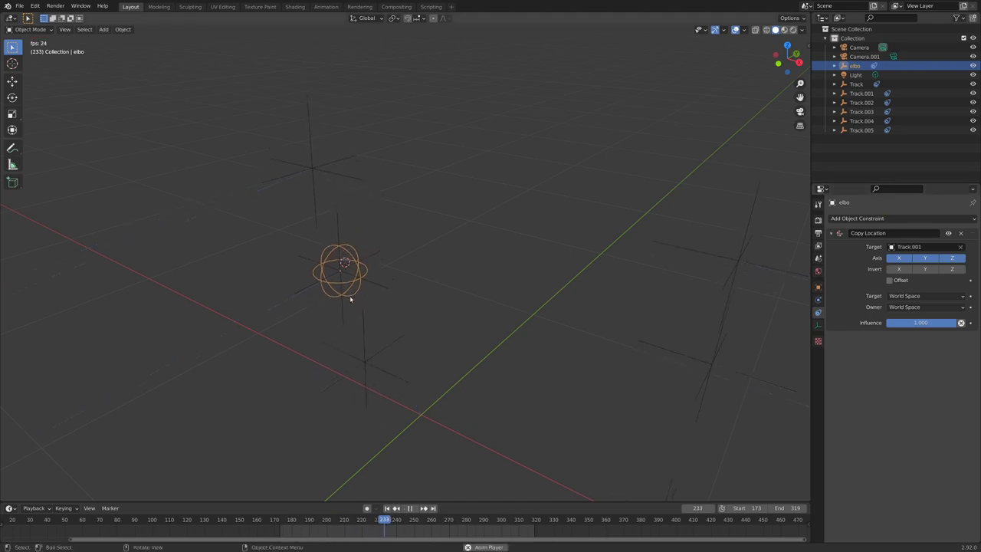
key("space")
middle_click_drag(368, 281, 325, 266)
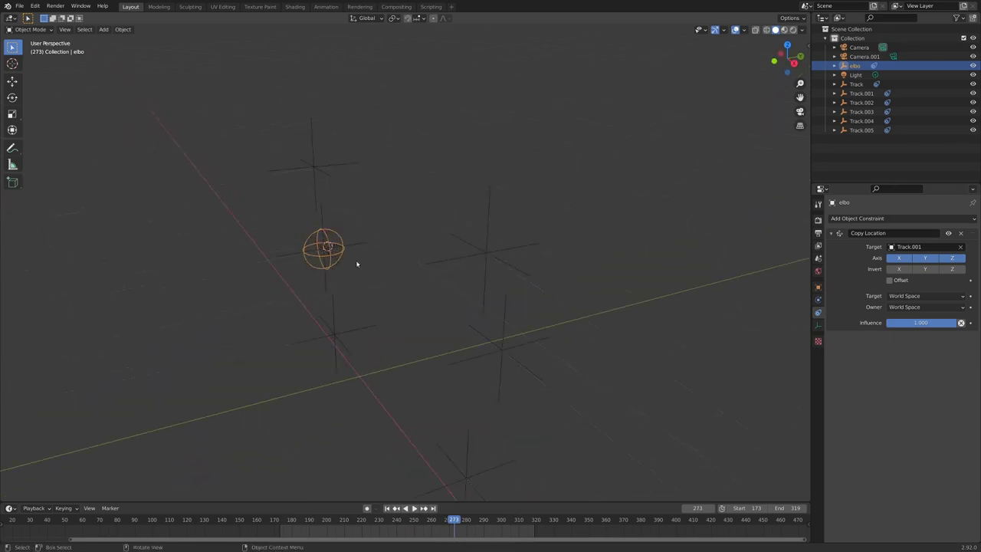
Add a second Copy Location constraint on elbo targeting Track.004.
left_click(497, 351)
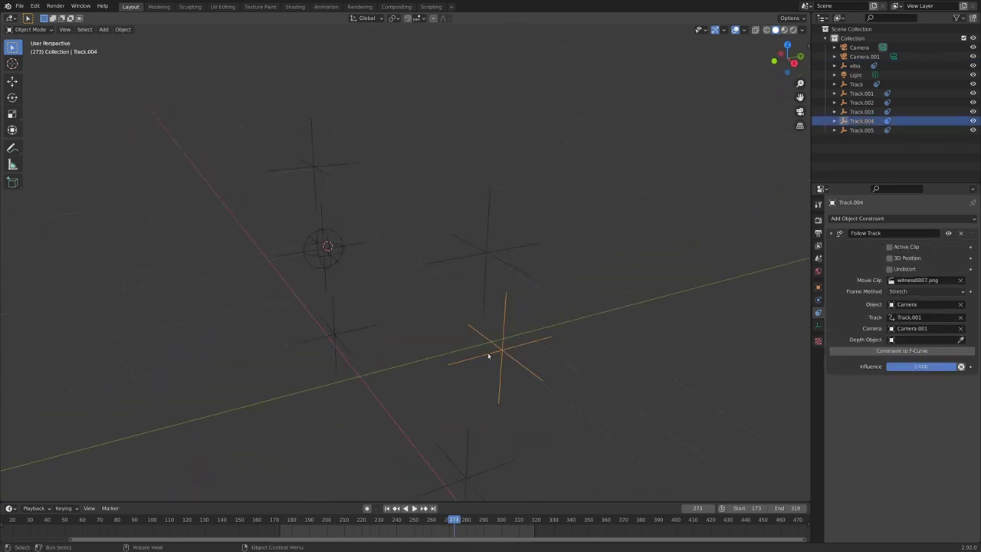
left_click(335, 239)
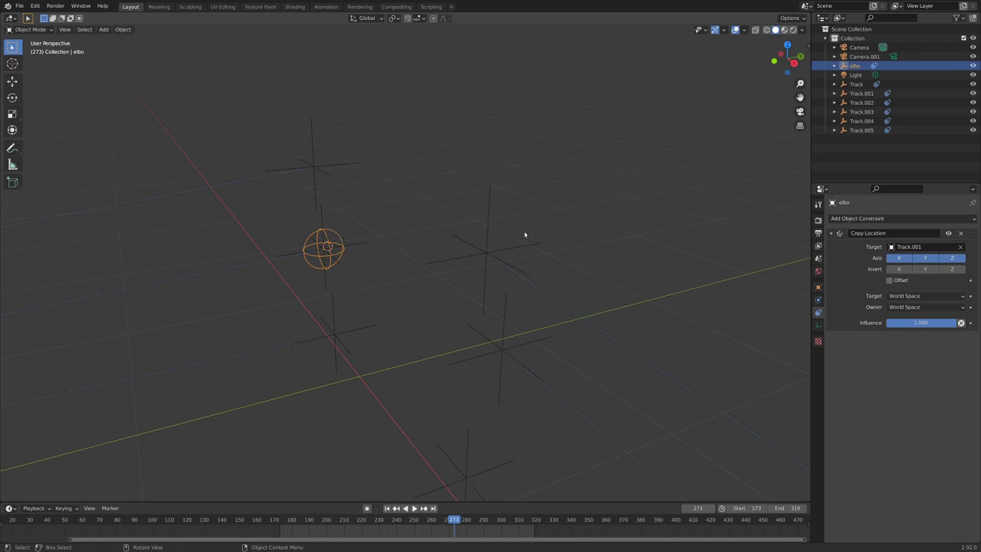
left_click(858, 220)
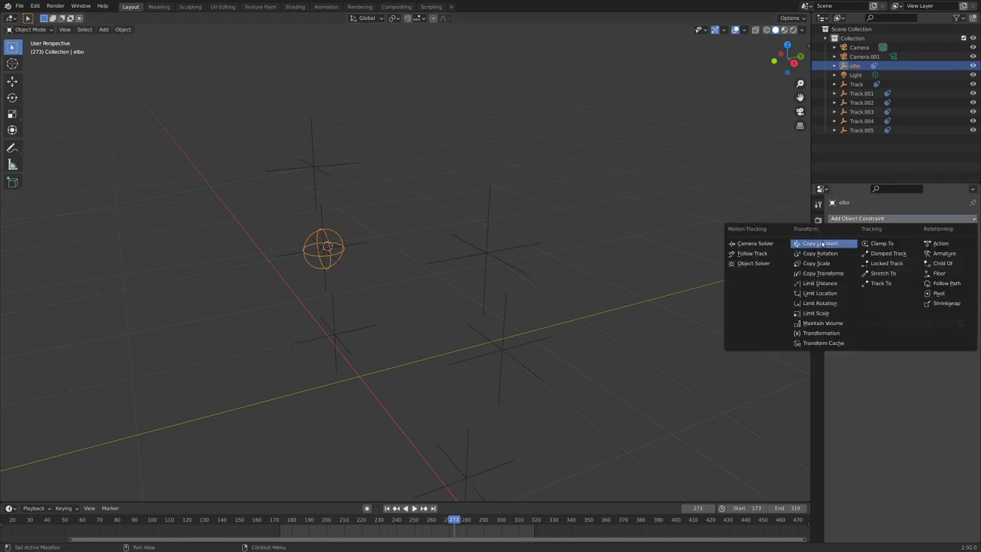
left_click(822, 243)
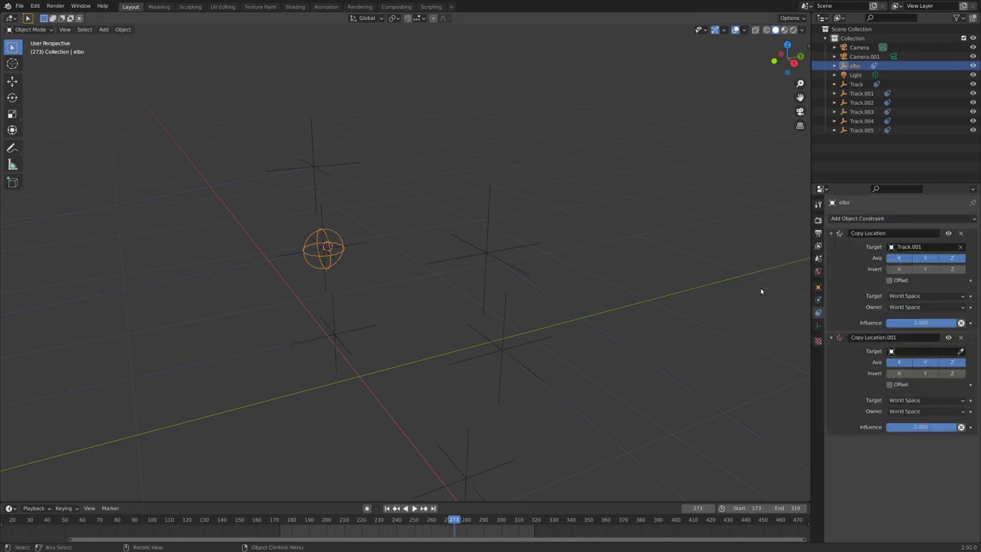
left_click(961, 351)
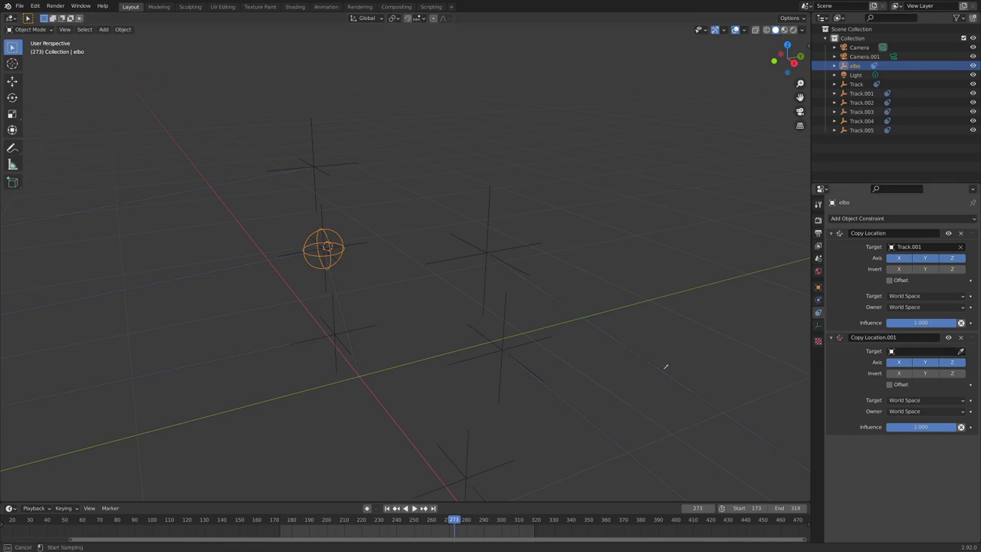
left_click(502, 345)
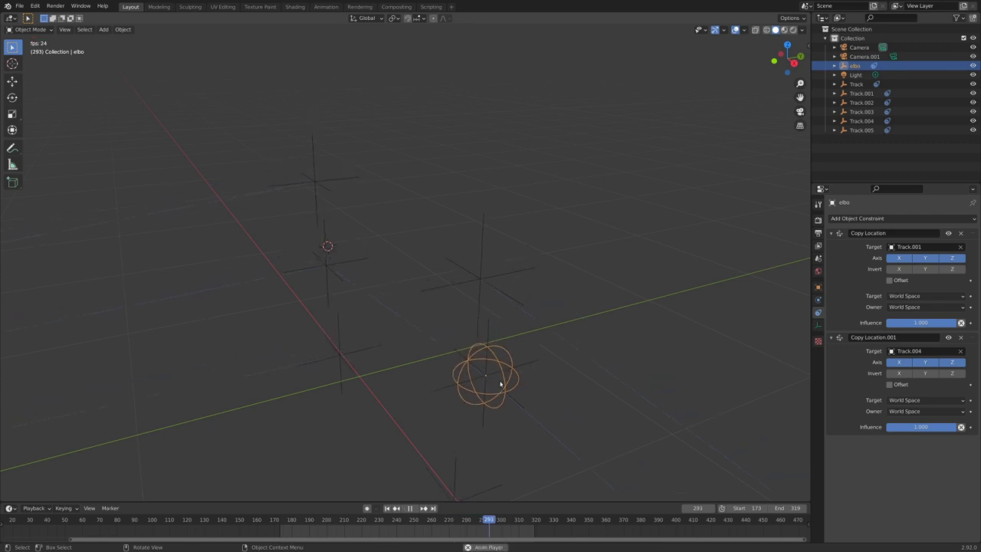
Limit the first constraint to X and Z and the second to Y only.
middle_click_drag(338, 253, 372, 263)
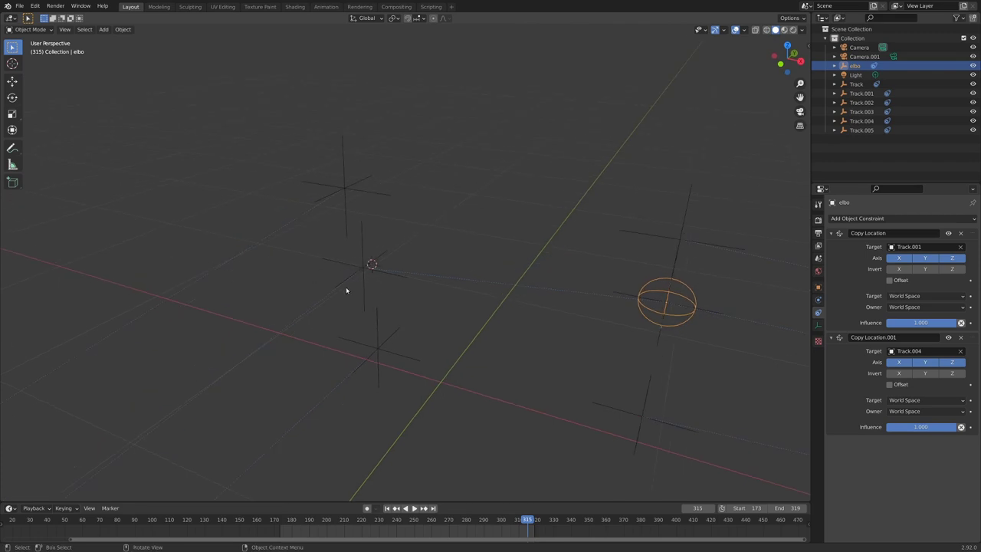
left_click(371, 268)
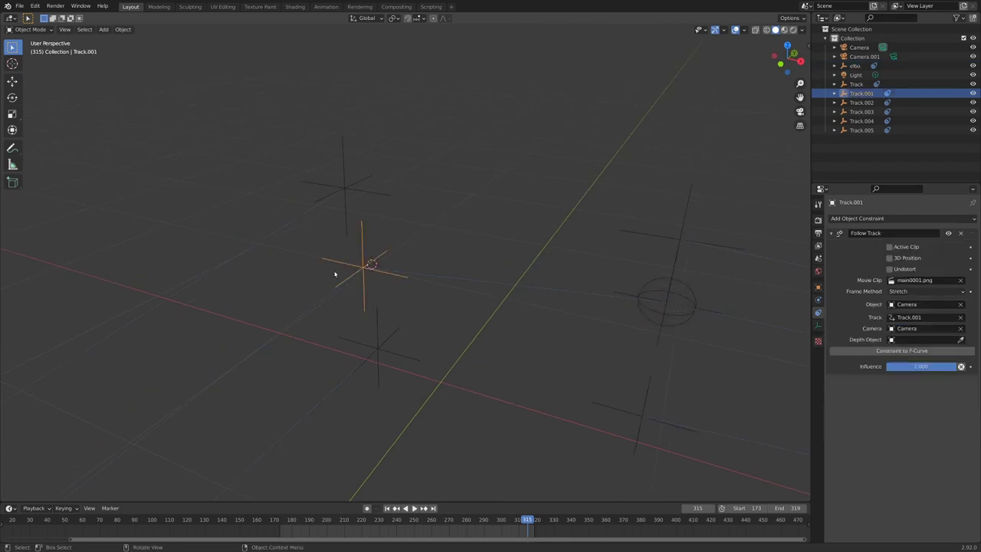
left_click(656, 285)
middle_click_drag(656, 285, 578, 315)
left_click(555, 263)
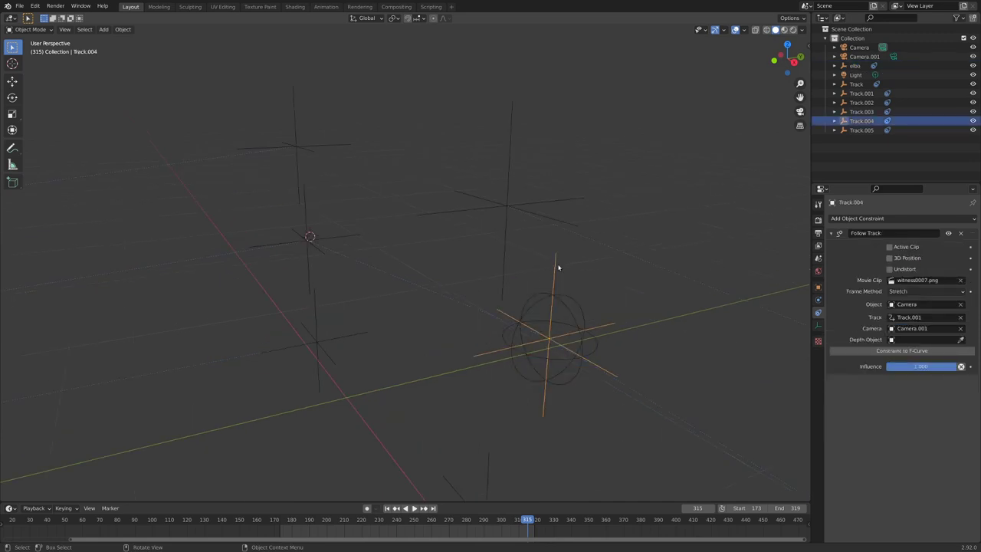
left_click(565, 306)
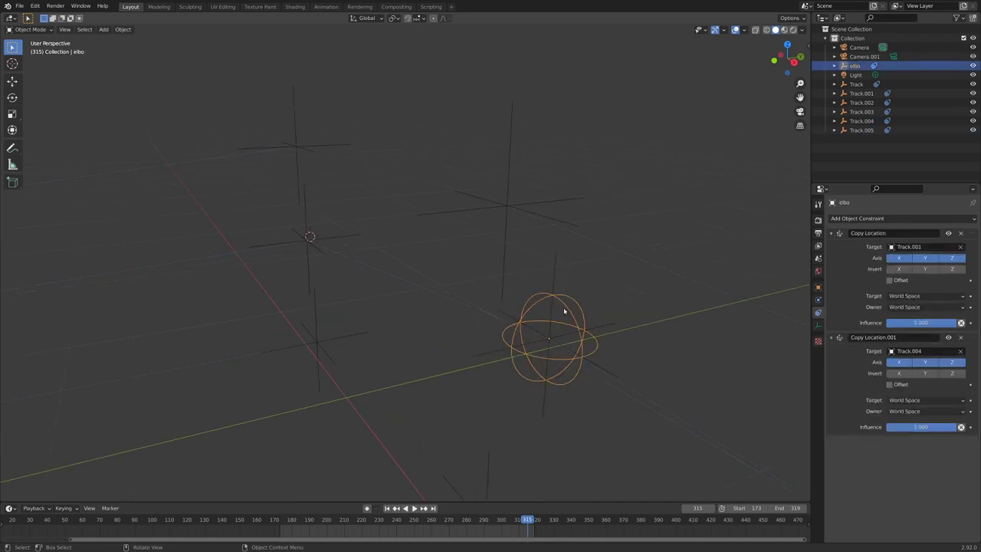
left_click(926, 258)
left_click(899, 363)
left_click(952, 362)
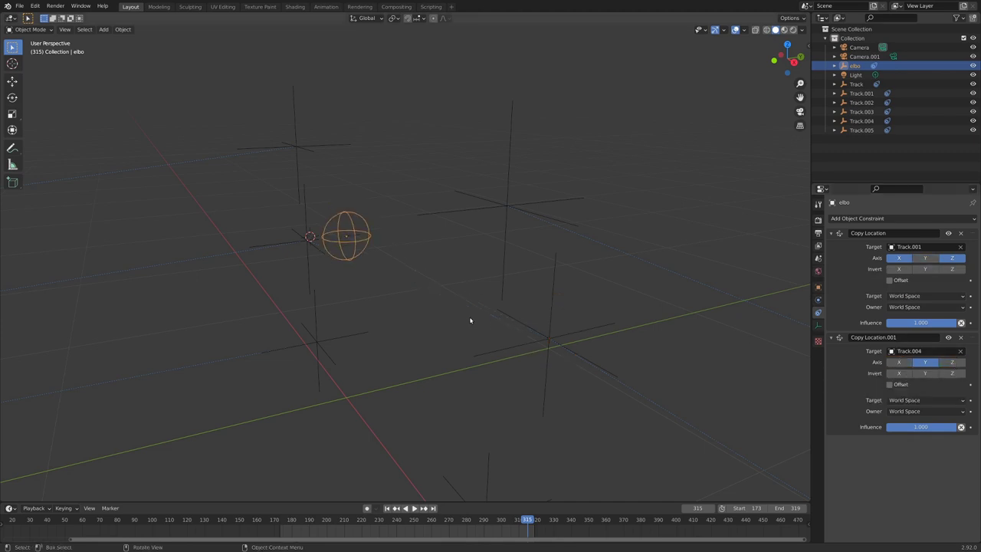
Play back the animation to review elbo's combined motion.
middle_click_drag(441, 312, 344, 262)
key("space")
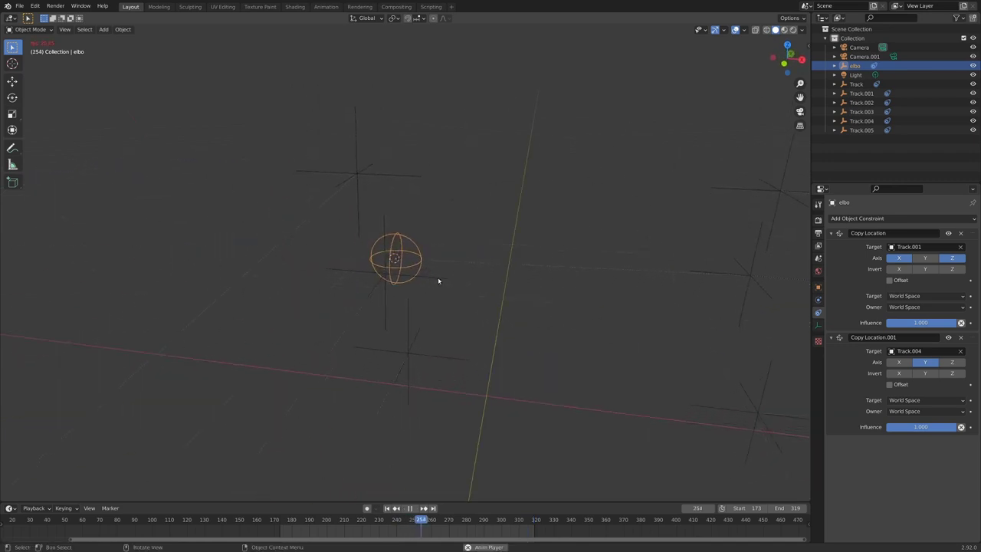
middle_click_drag(439, 281, 438, 232)
key("space")
Add a small sphere empty at the Track empty's location.
left_click(429, 132)
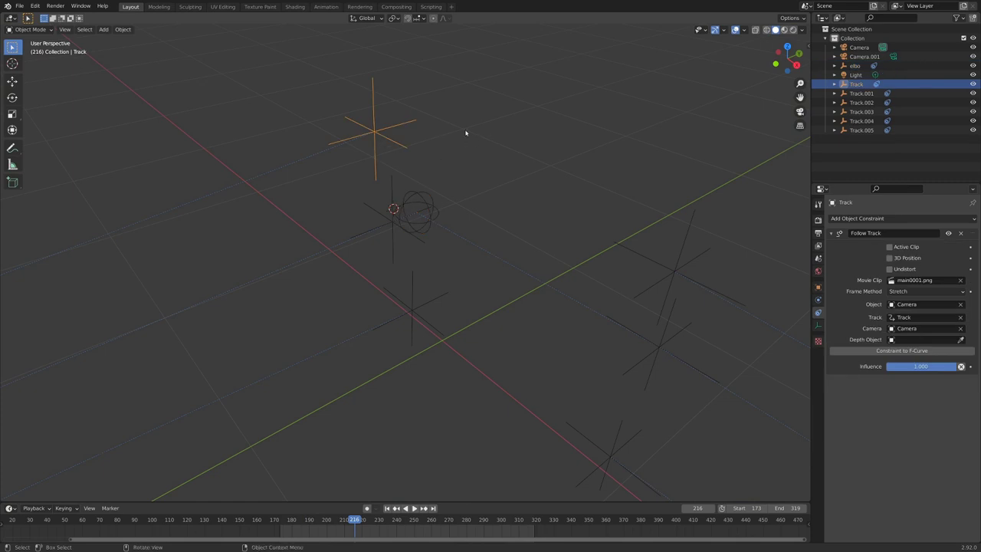
key("shift+s")
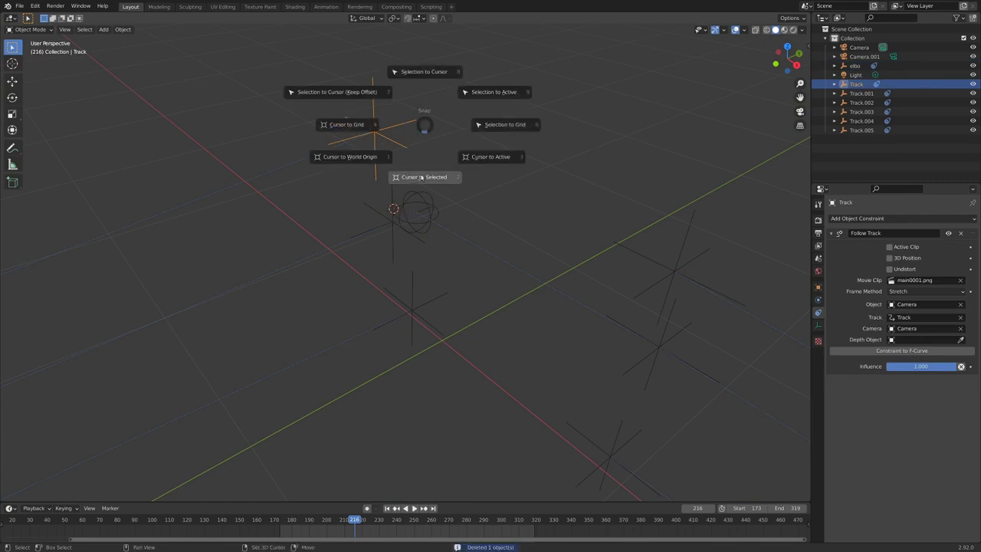
left_click(422, 192)
key("shift+a")
mouse_move(460, 164)
left_click(468, 184)
key("s")
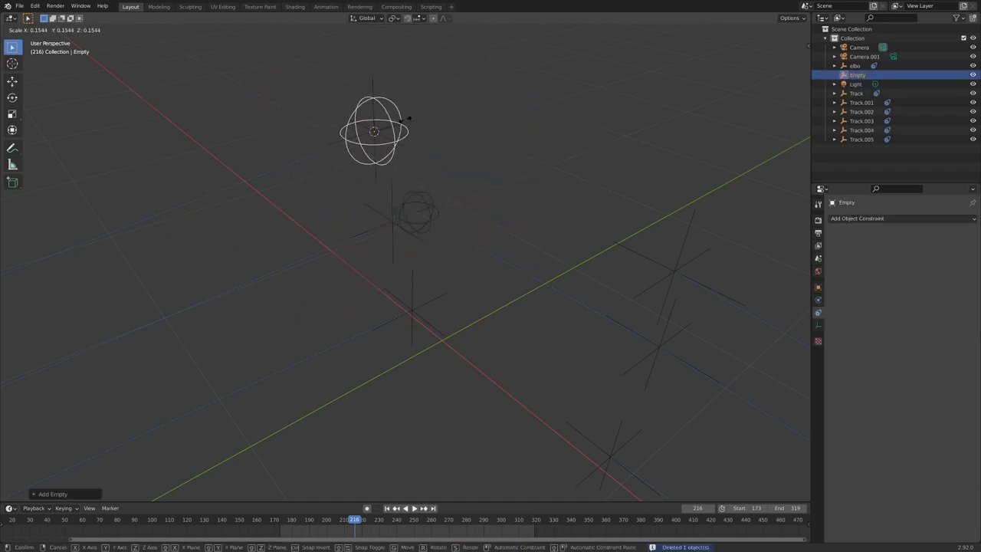
key("Return")
Give the sphere two Copy Location constraints: Track on X and Z, Track.003 on Y.
left_click(872, 218)
left_click(748, 243)
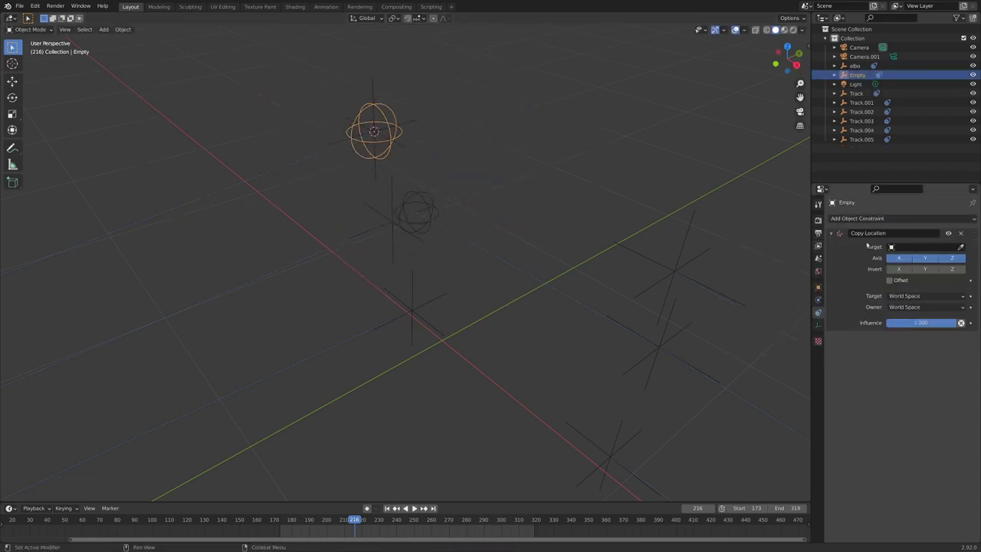
left_click(960, 248)
left_click(373, 83)
left_click(924, 259)
left_click(856, 218)
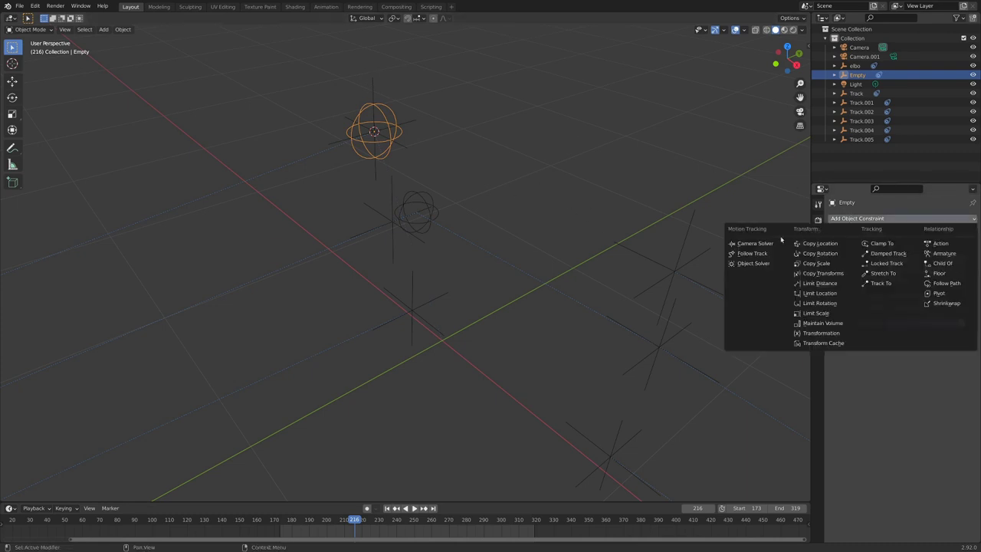
left_click(829, 244)
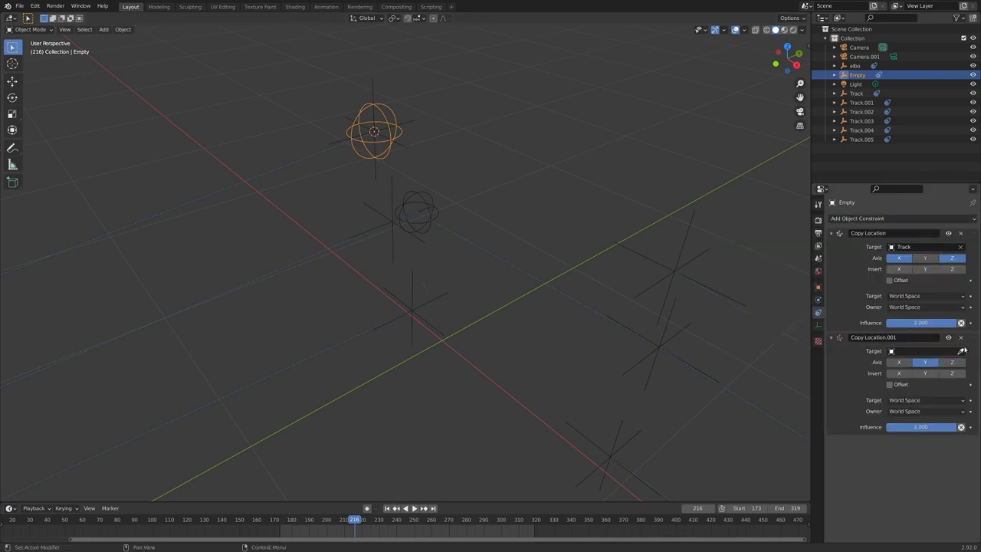
left_click(963, 351)
left_click(675, 263)
Snap the 3D cursor to Track.002 to add the next sphere empty there.
middle_click_drag(675, 263, 397, 269)
left_click(397, 269)
key("shift+s")
left_click(463, 296)
key("shift+a")
Add a small sphere empty, Empty.001, at Track.002.
mouse_move(438, 309)
left_click(521, 368)
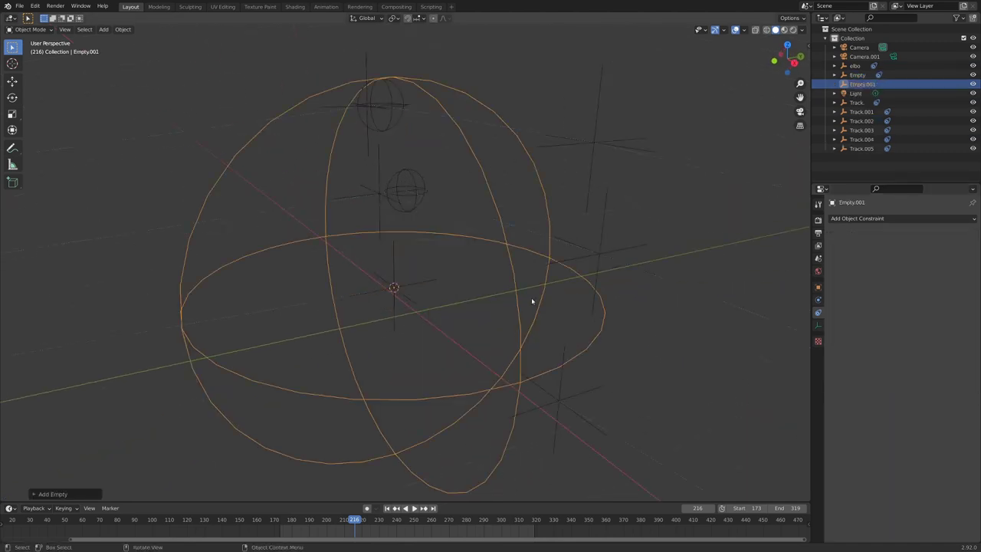
key("s")
left_click(416, 289)
Make Empty.001 copy Track.002 on X and Z and Track.005 on Y.
left_click(851, 219)
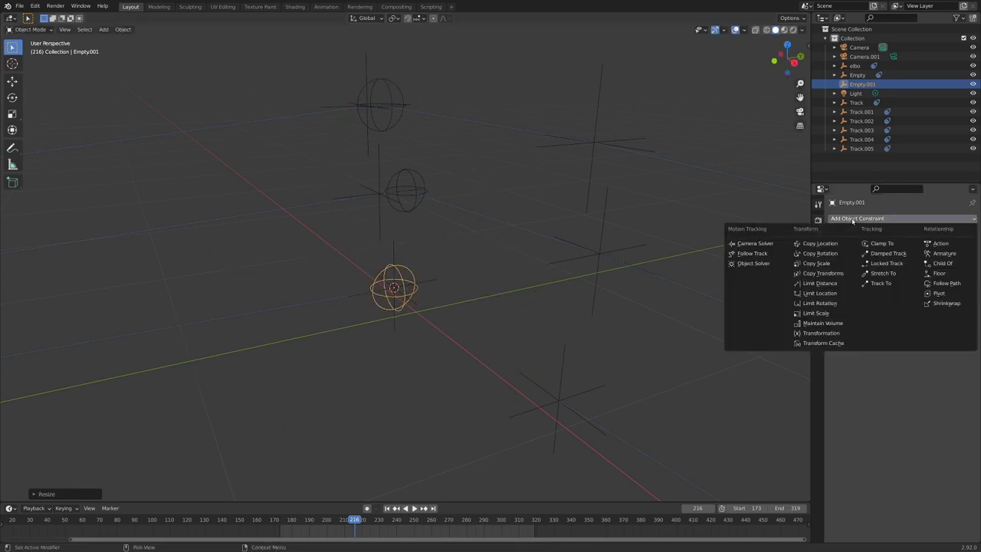
left_click(820, 243)
left_click(961, 246)
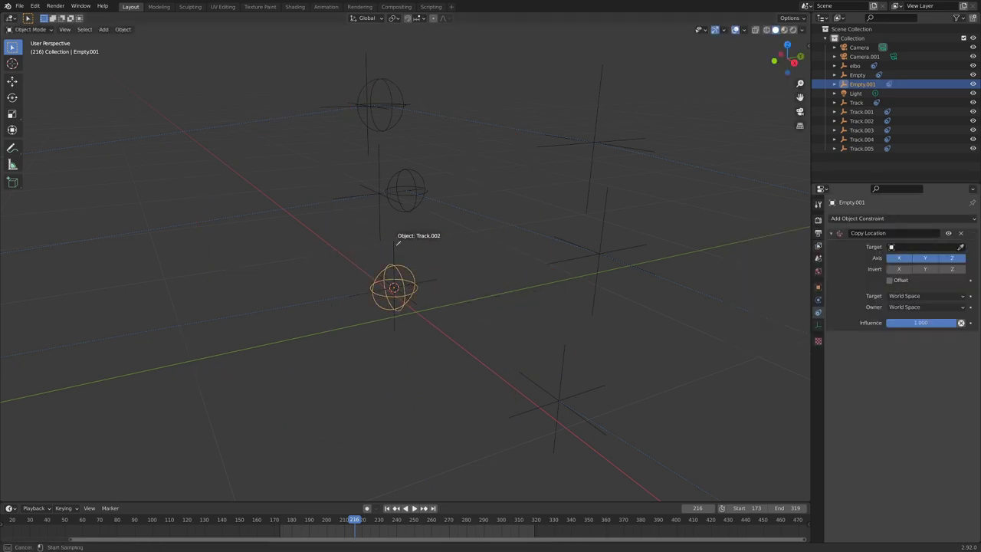
left_click(397, 242)
left_click(857, 218)
left_click(766, 243)
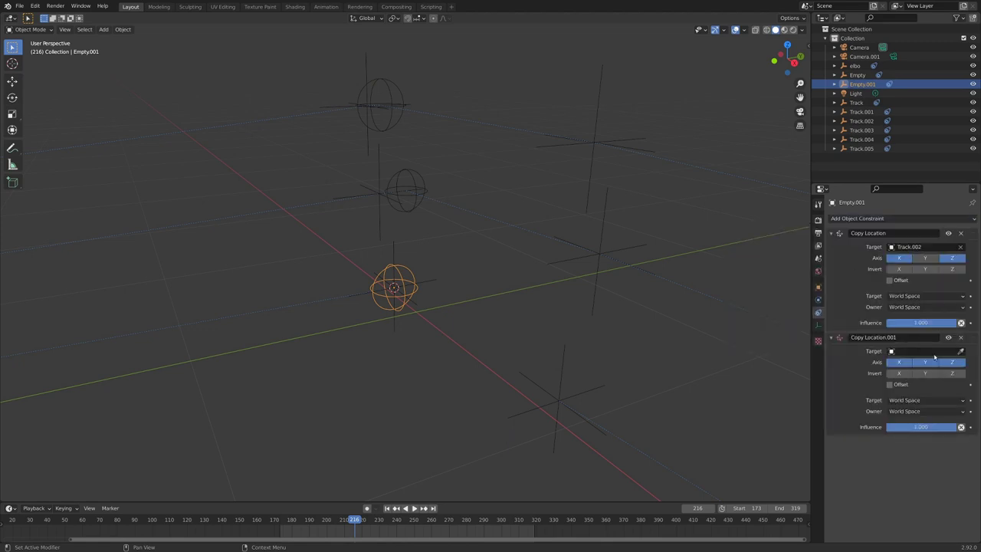
left_click(961, 351)
left_click(557, 379)
Play the animation and compare the sphere empties with the footage through the camera view.
key("space")
middle_click_drag(392, 323, 332, 300)
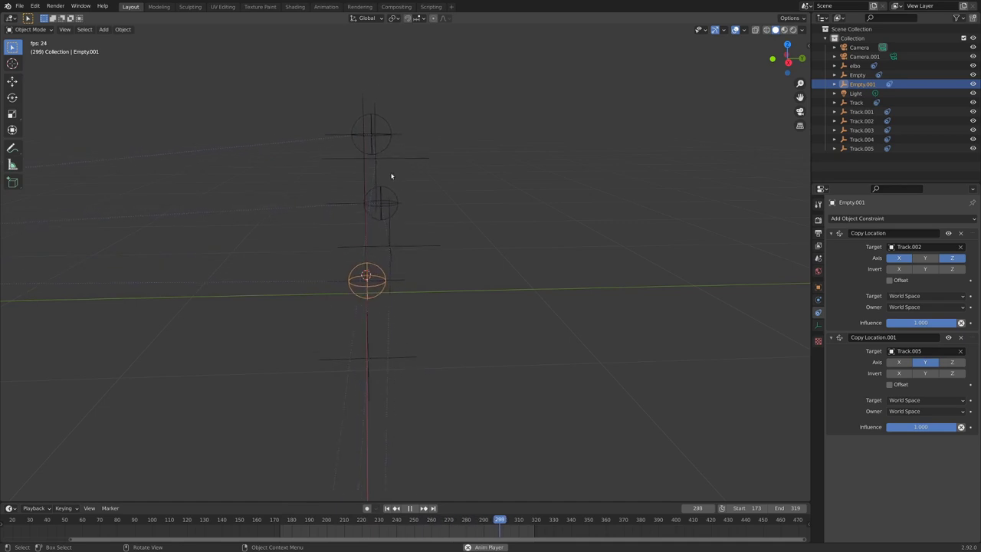
key("KP_0")
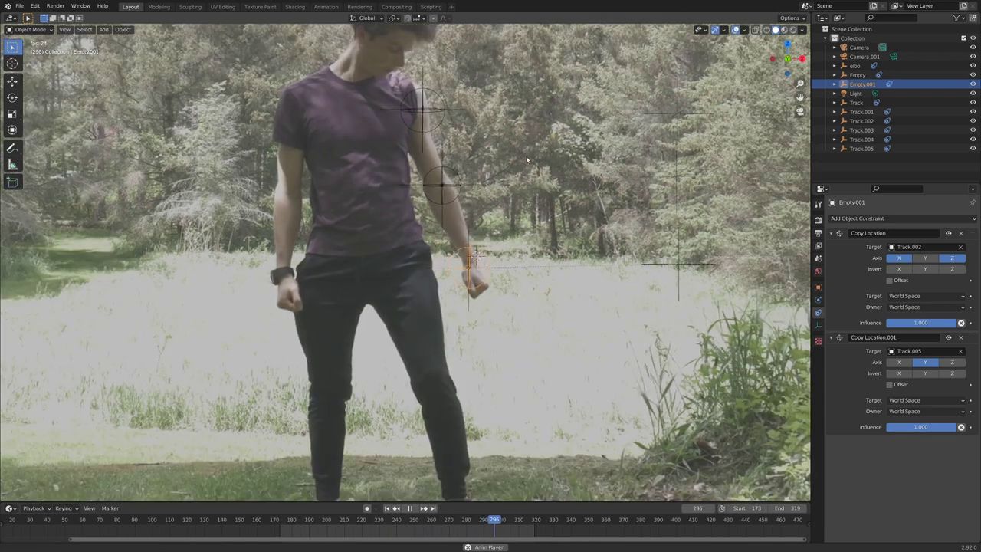
key("KP_0")
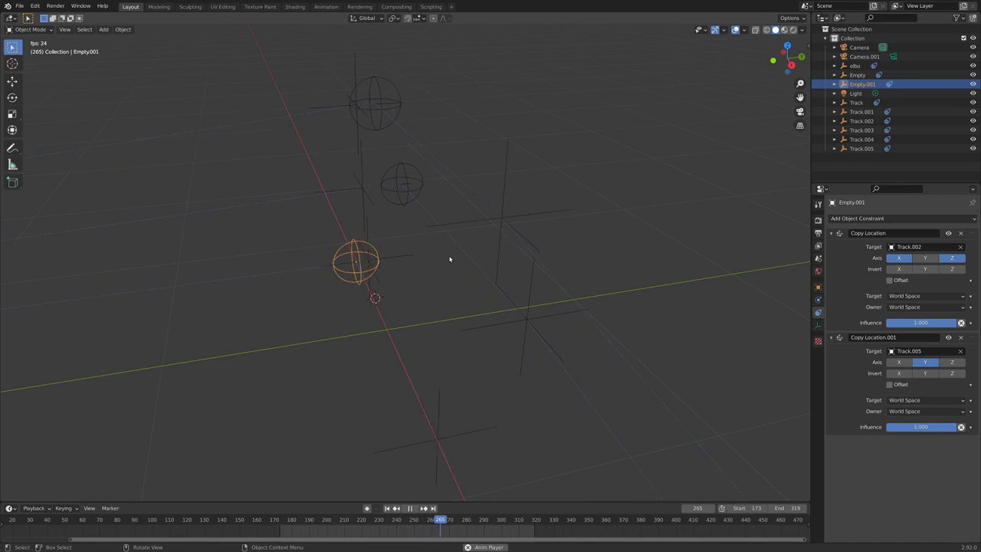
key("space")
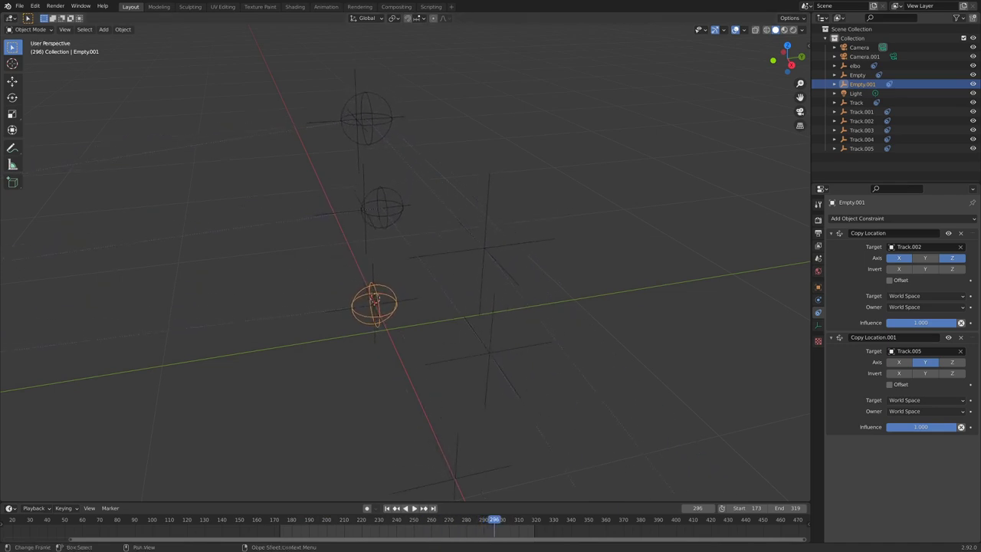
Copy the robot arm's armature and its whole hierarchy in the arm file.
key("alt+Tab")
left_click(590, 291)
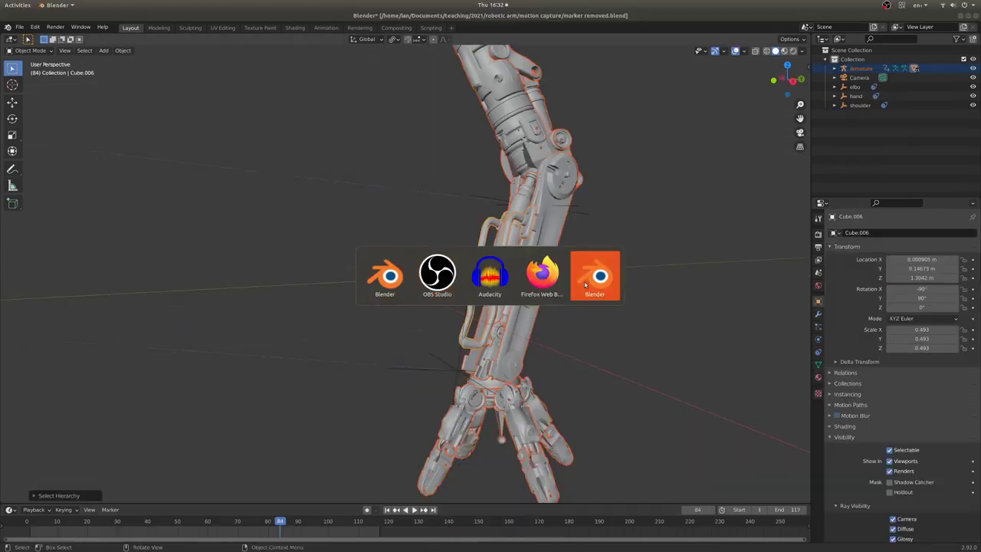
middle_click_drag(577, 299, 473, 184)
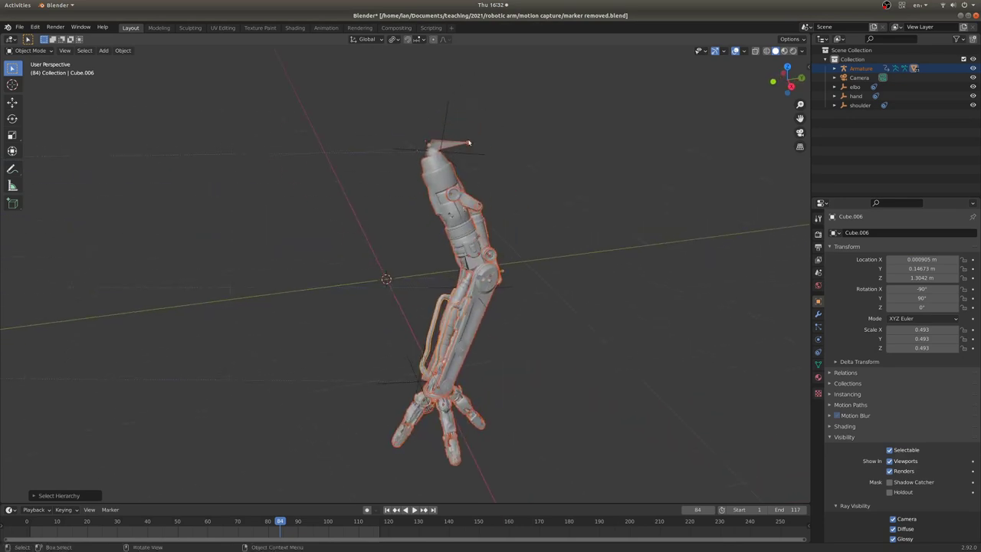
left_click(468, 144)
key("bracketright")
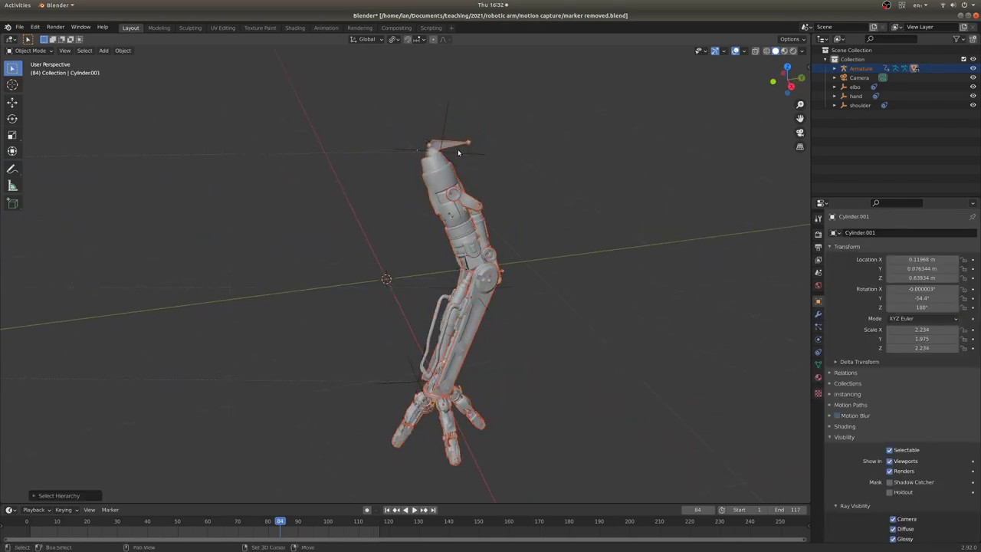
key("ctrl+c")
left_click(473, 307)
Paste the robot arm into the tracked-empties scene.
key("alt+Tab")
scroll(460, 303, "down", 3)
key("ctrl+v")
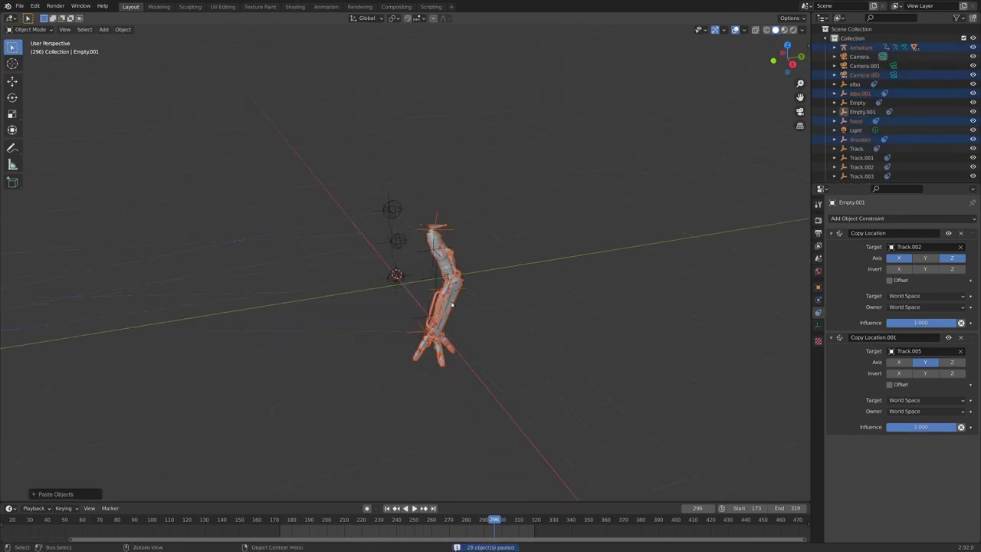
scroll(440, 330, "up", 2)
middle_click_drag(440, 330, 429, 281)
scroll(364, 301, "up", 1)
scroll(374, 298, "down", 2)
scroll(389, 268, "up", 4)
scroll(344, 306, "down", 3)
Move Camera.002 about 4.7 m further left along −X.
left_click(230, 337)
middle_click_drag(229, 337, 267, 353)
left_click(230, 359)
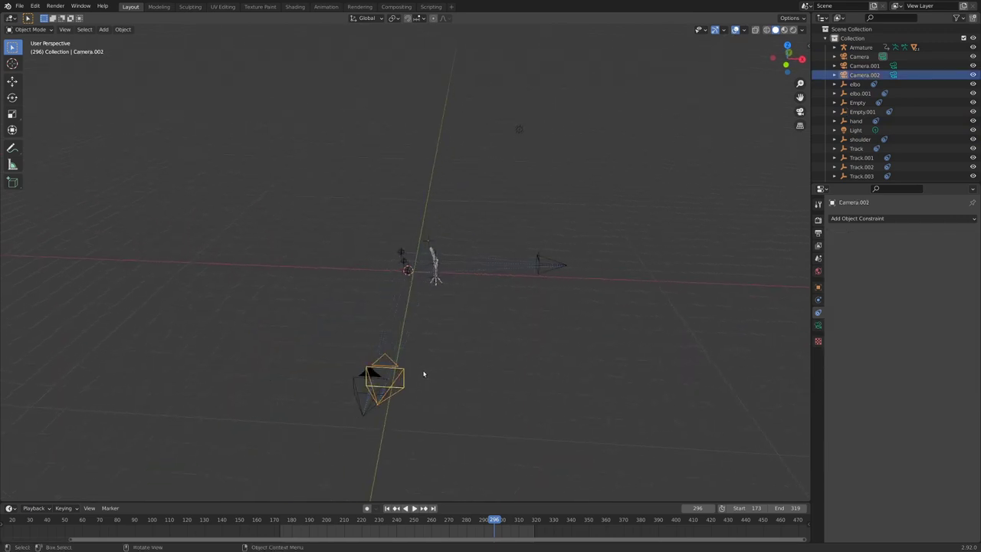
key("g")
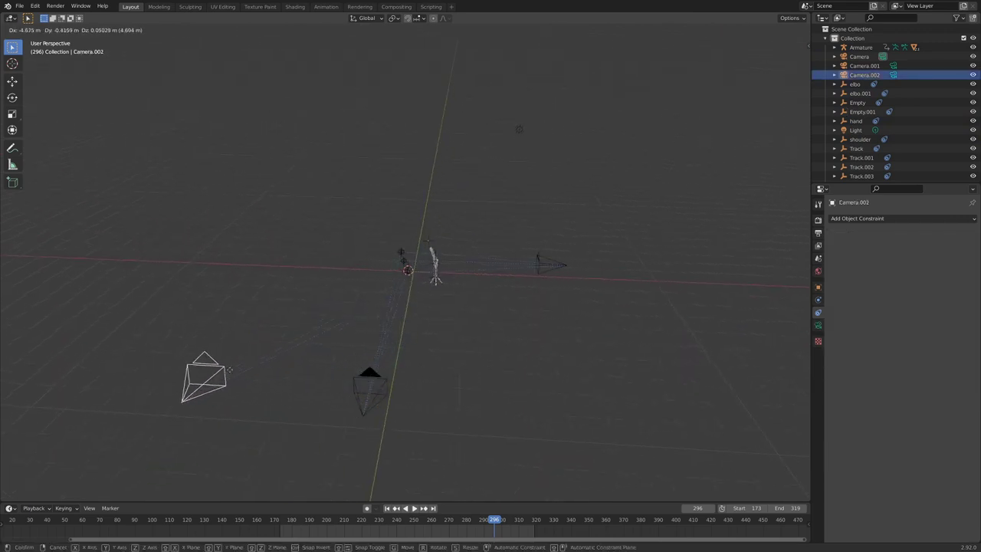
left_click(209, 373)
middle_click_drag(332, 470, 350, 324)
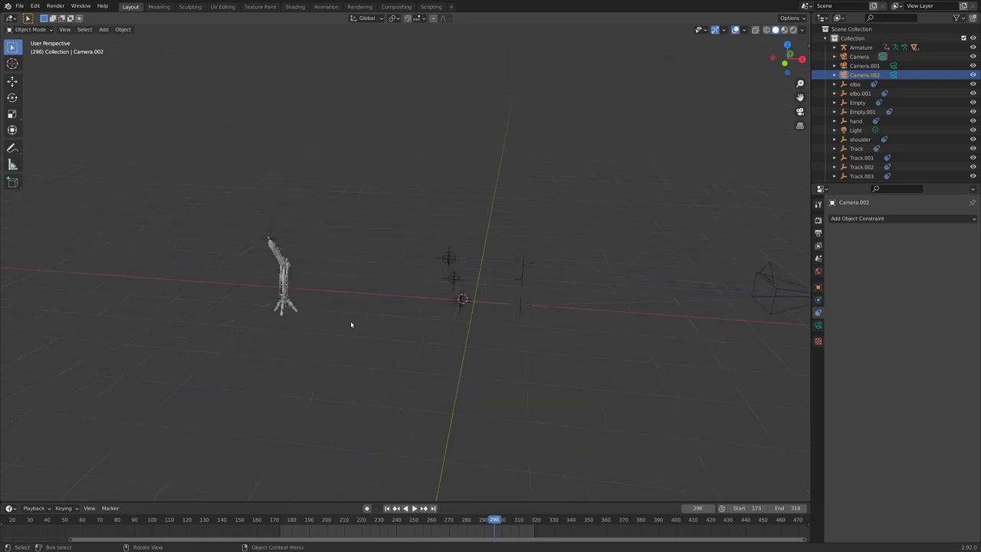
mouse_move(408, 291)
middle_mouse_down()
mouse_move(471, 276)
mouse_move(404, 286)
middle_mouse_up()
left_click(417, 285)
Move Track, Track.001, Track.002 and Track.003 into a new 'tracks' collection and exclude it.
left_click(404, 286)
left_click(390, 275, "shift")
left_click(402, 288, "shift")
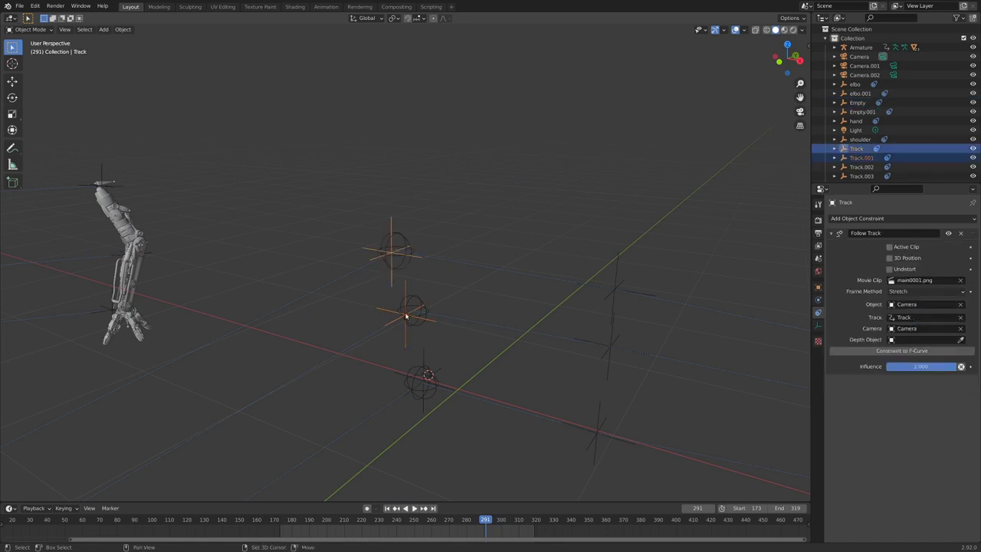
left_click(424, 350, "shift")
left_click(615, 281, "shift")
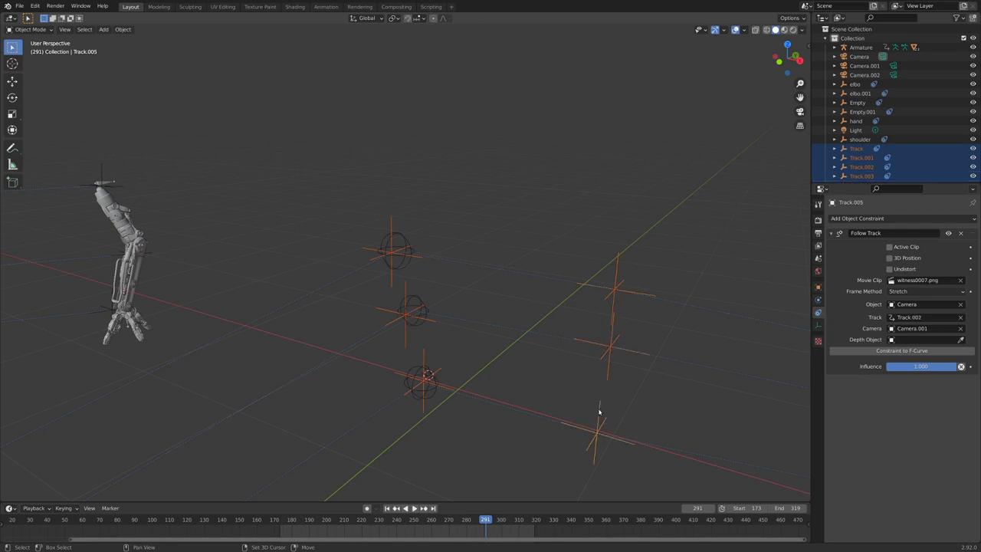
key("m")
left_click(502, 314)
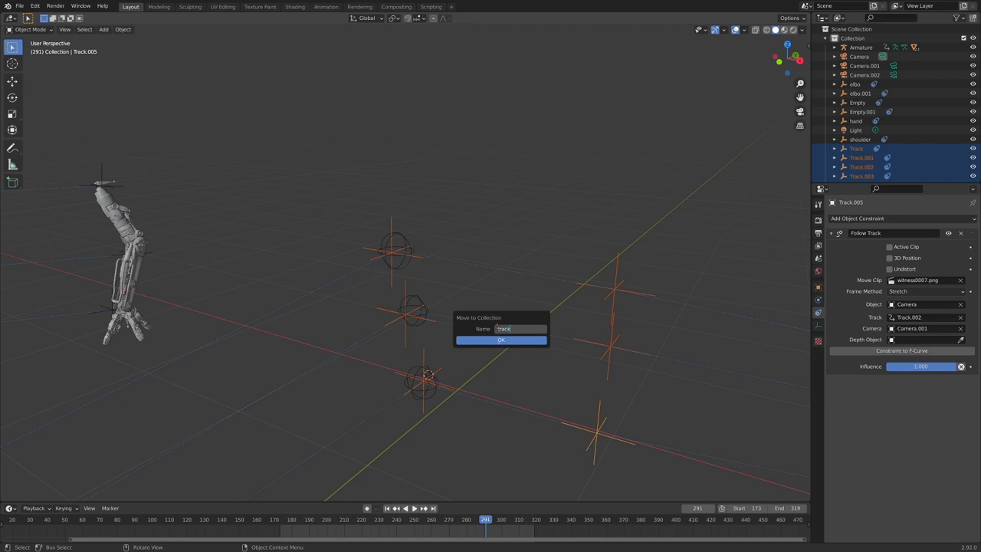
left_click(498, 341)
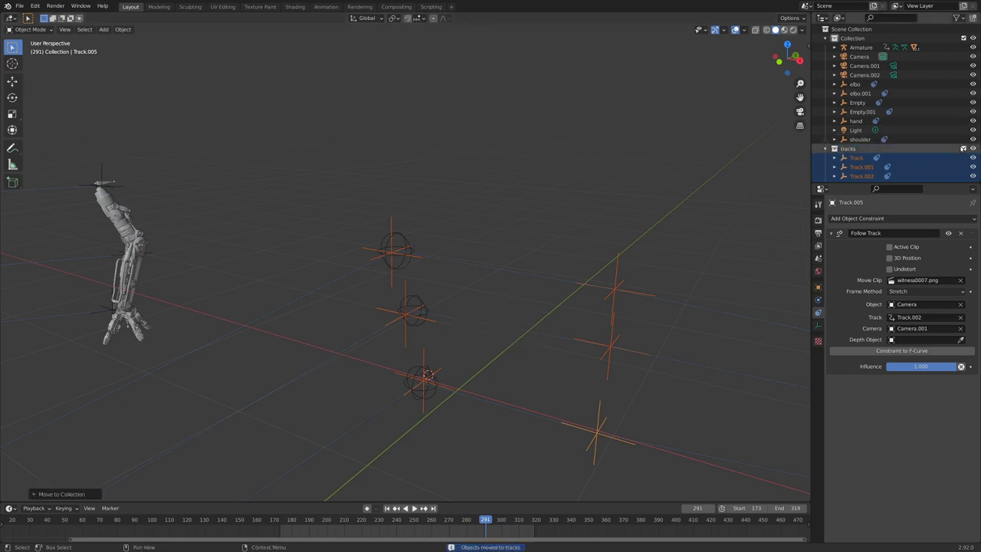
left_click(963, 148)
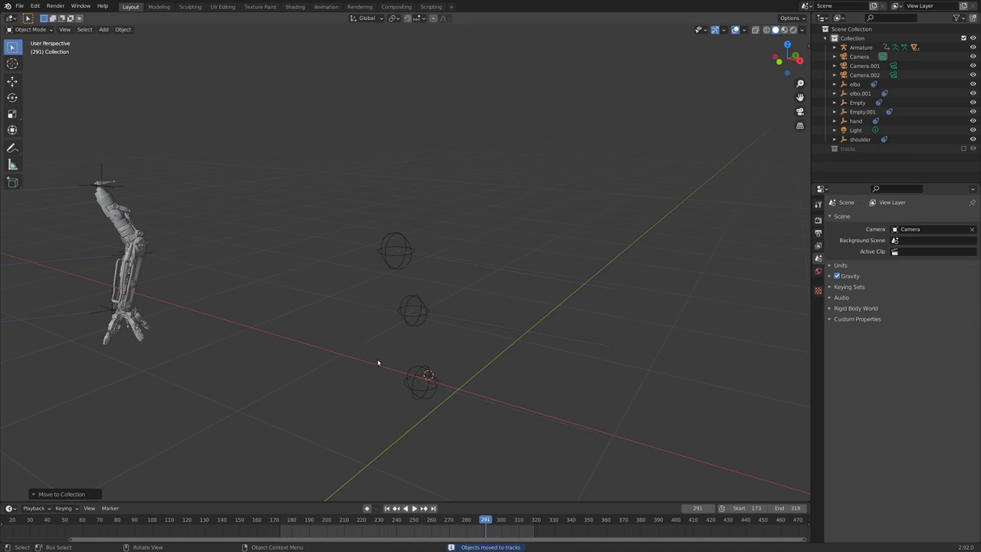
left_click(407, 229)
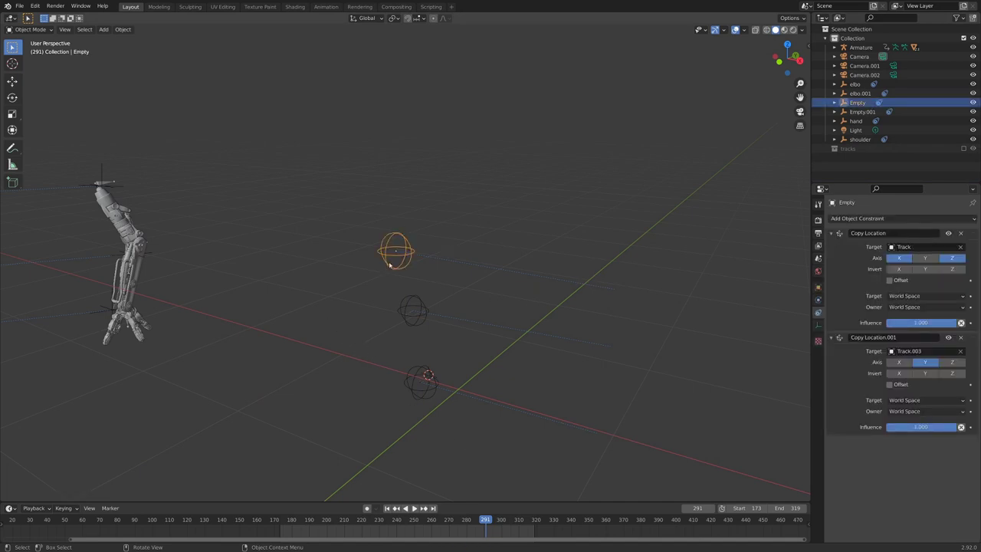
Name the top sphere empty 'shoulder' and the bottom one 'hand', giving shoulder.001 and hand.001.
left_click(817, 287)
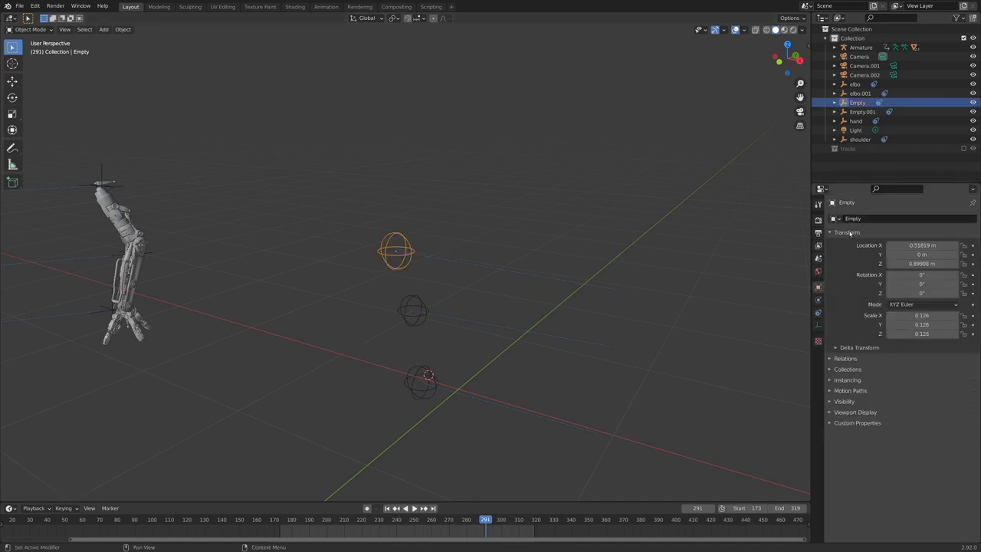
type("shoulder")
key("Return")
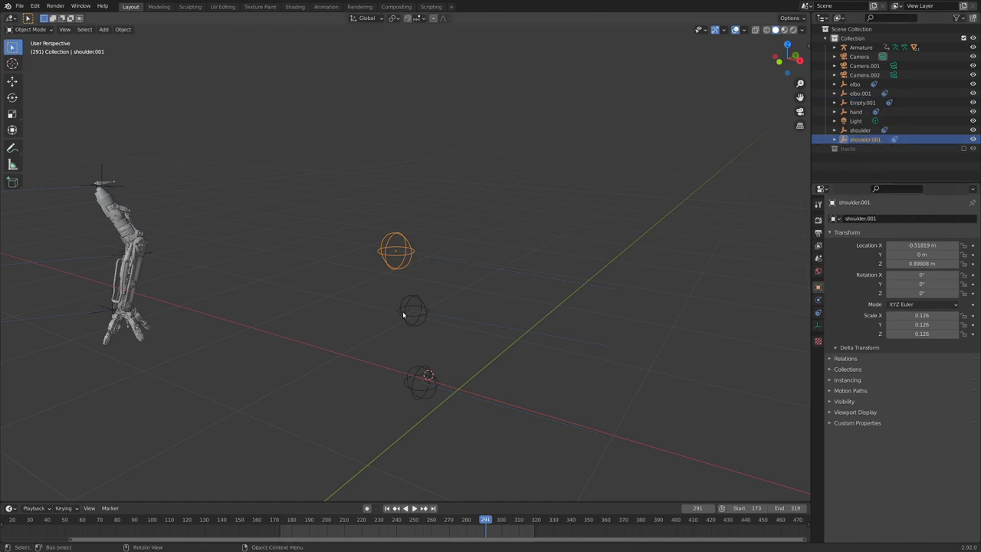
left_click(406, 313)
left_click(422, 380)
key("F2")
type("hand")
key("Return")
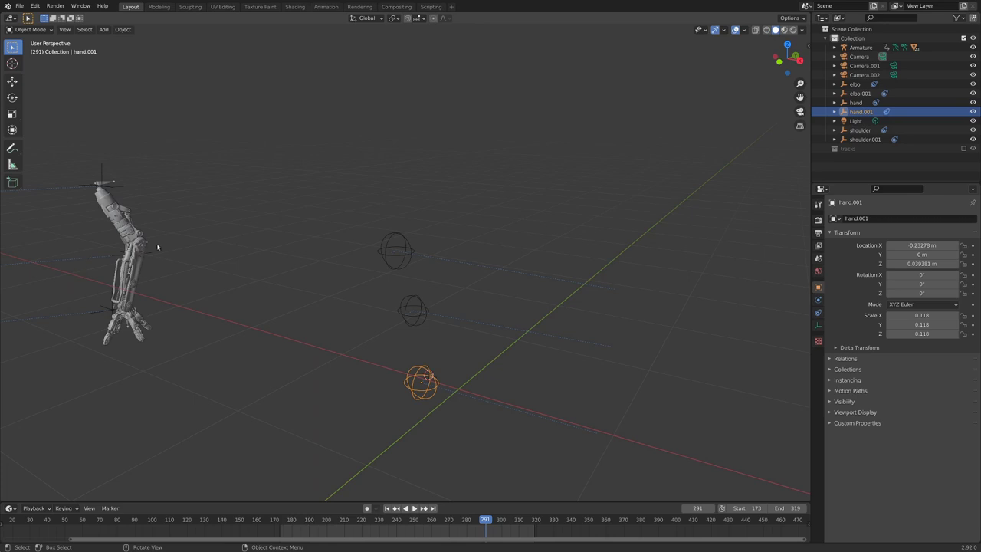
left_click(396, 253)
left_click(421, 371)
left_click(106, 182)
In Pose Mode, set the shoulder bone's Copy Location target to shoulder.001.
key("ctrl+Tab")
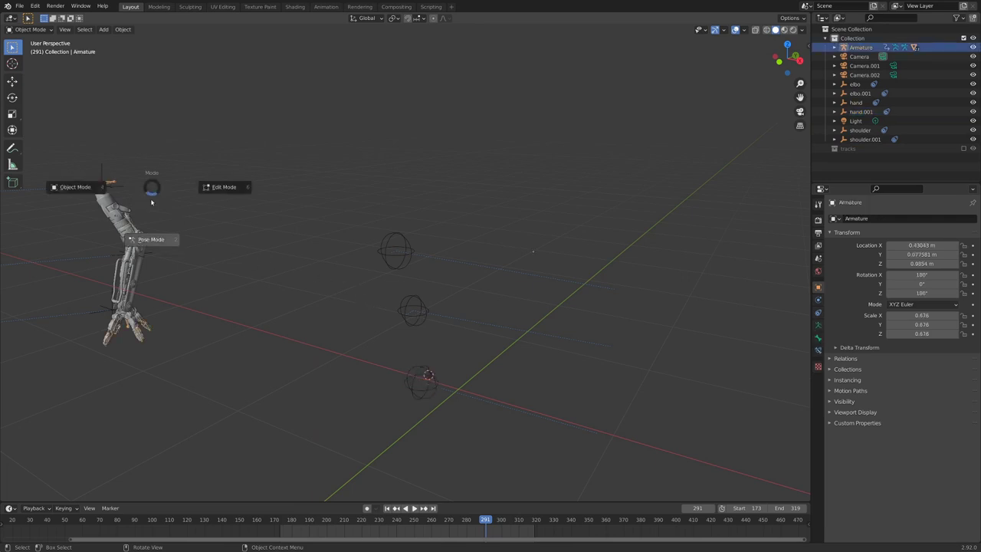
left_click(151, 247)
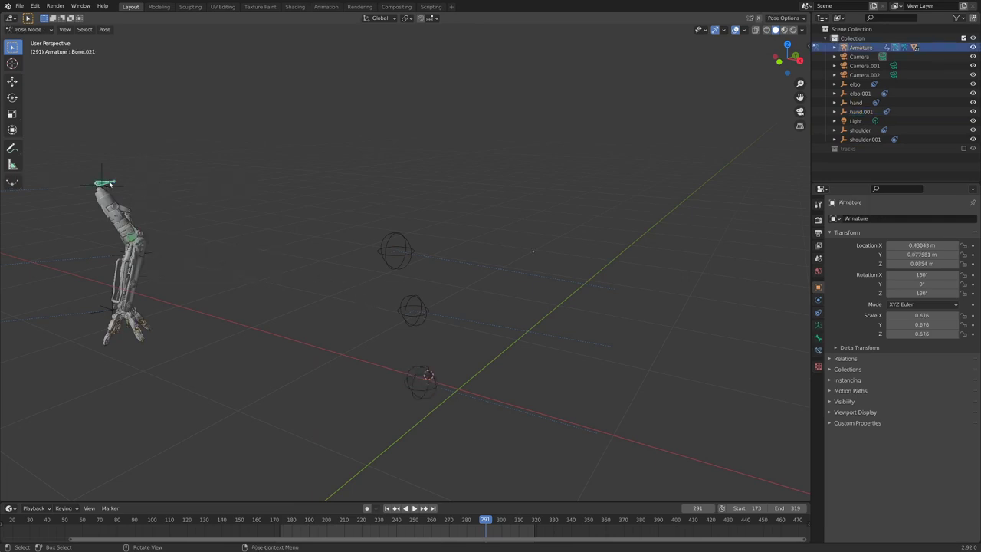
left_click(818, 350)
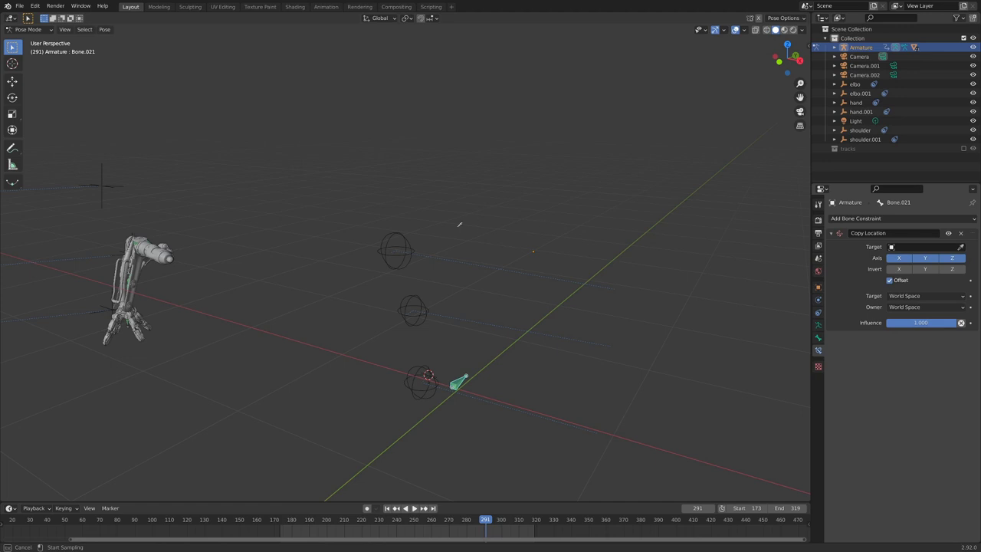
left_click(398, 239)
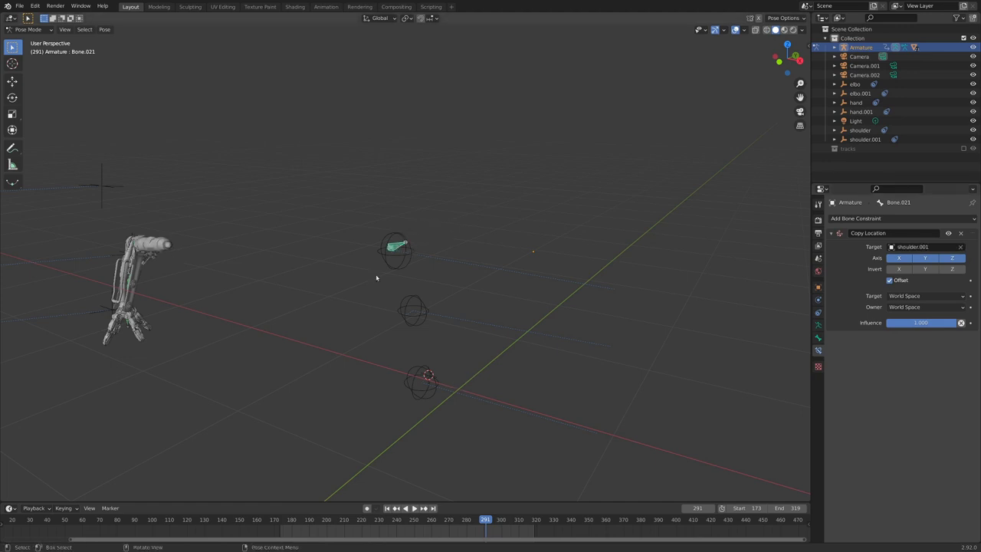
Retarget the elbow bone's constraint to elbo and the hand bone's to hand.001.
middle_click_drag(295, 273, 641, 273)
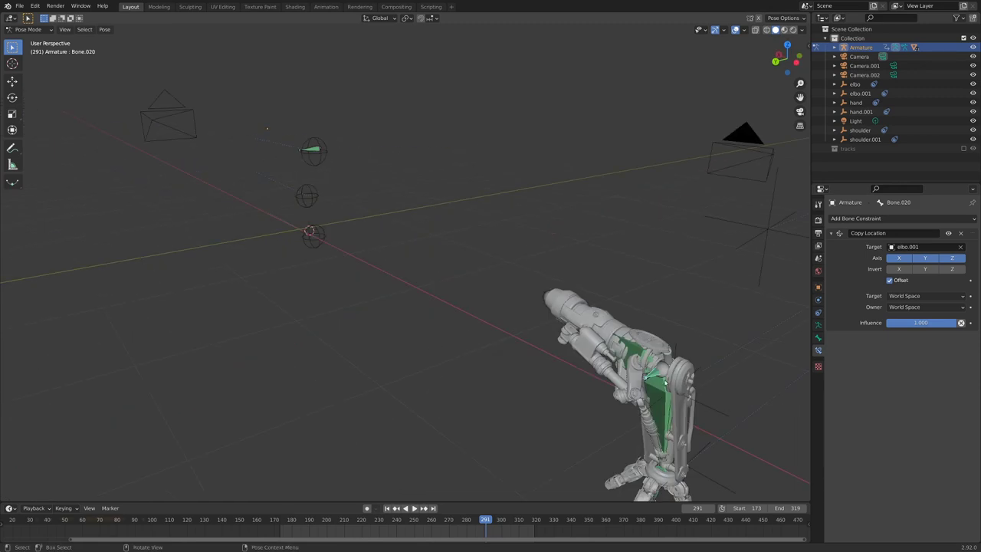
key("r")
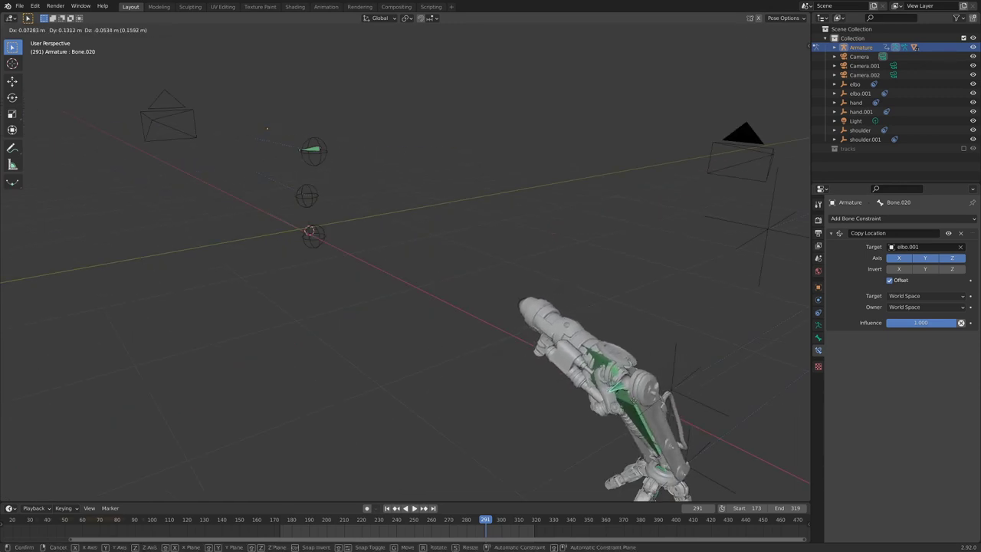
key("Escape")
left_click(959, 248)
left_click(961, 247)
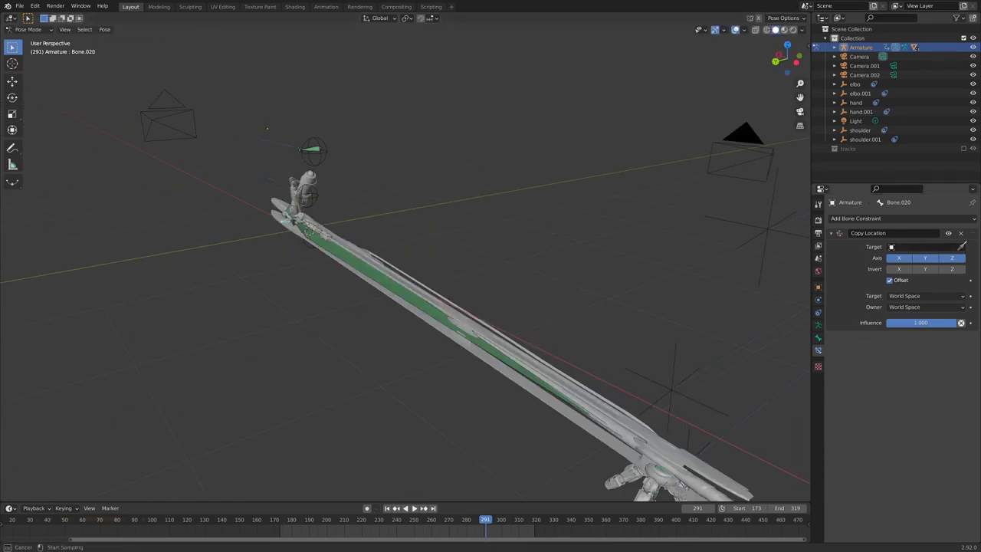
left_click(313, 196)
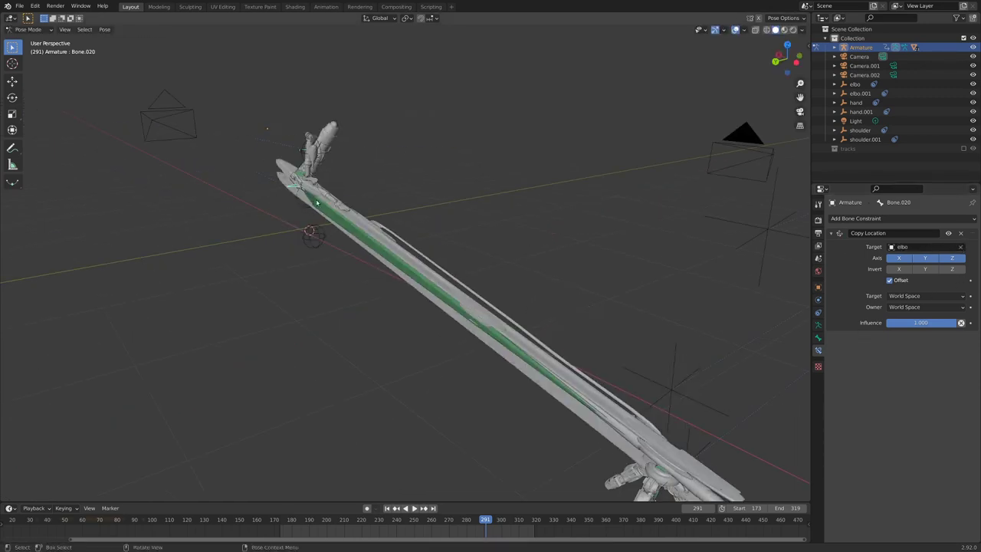
middle_click_drag(313, 195, 601, 402)
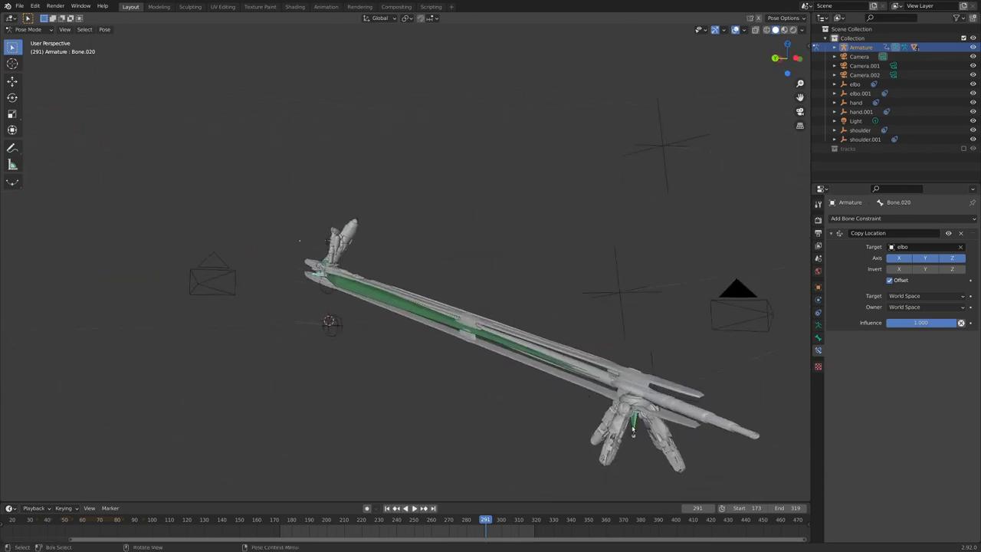
left_click(961, 248)
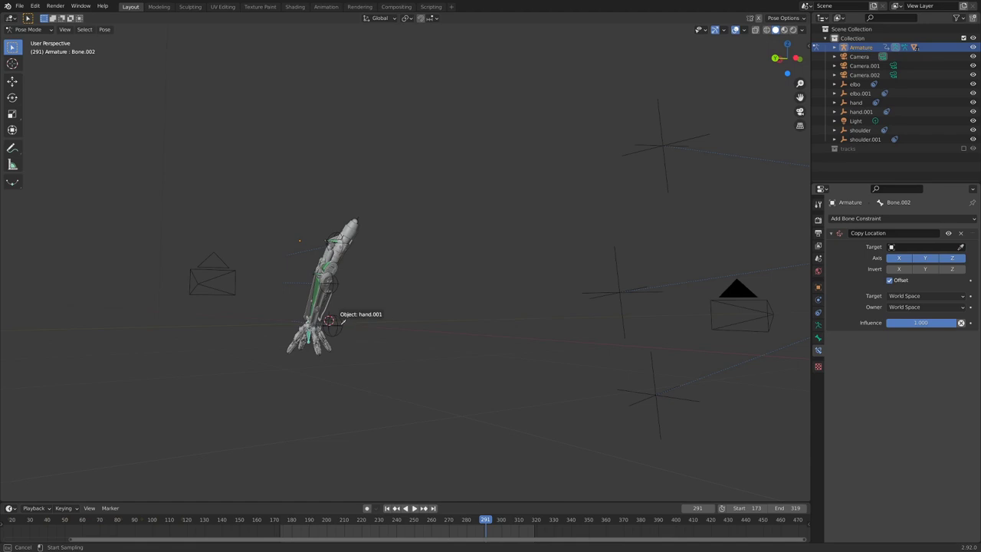
left_click(328, 320)
Check the arm through the camera with bones shown in front, and nudge the selected bone.
key("KP_0")
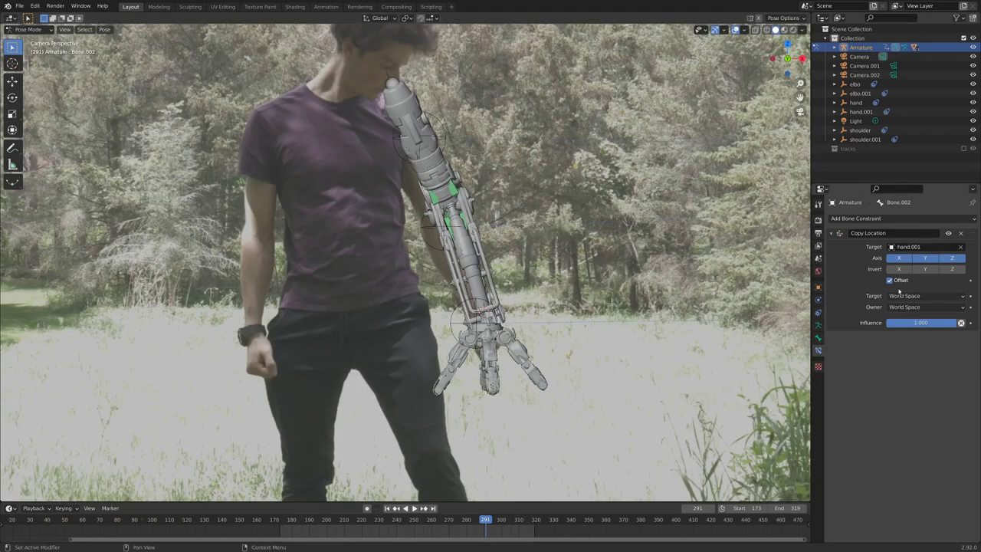
scroll(535, 328, "up", 3)
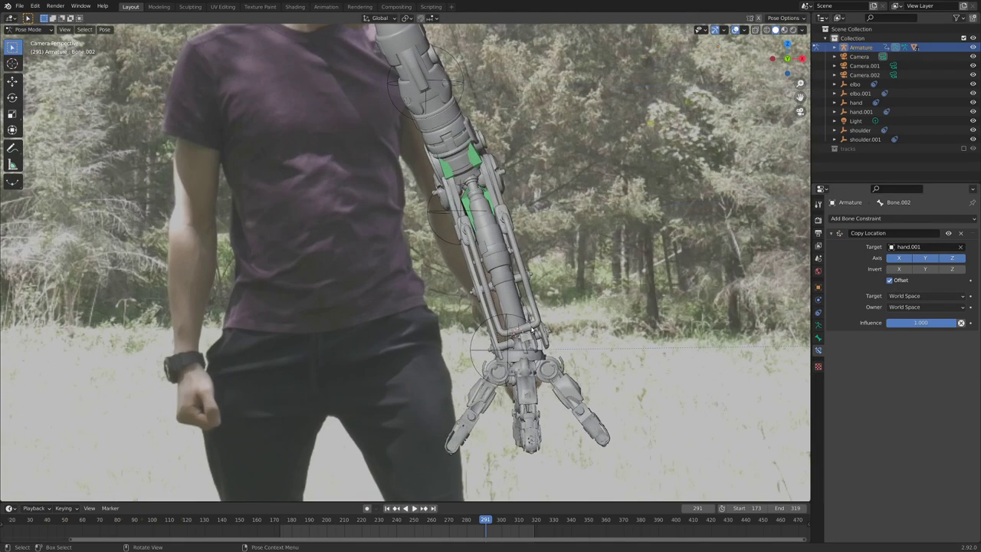
key("z")
key("g")
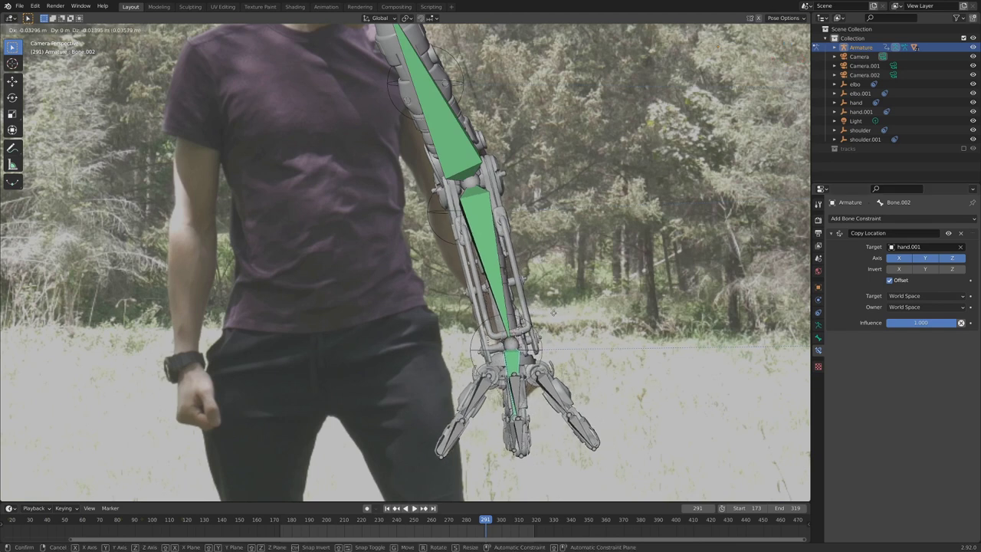
left_click(333, 475)
left_click_drag(332, 503, 332, 442)
Delete all keyframes and shift the selected arm bones up and left in camera view.
scroll(131, 512, "down", 2)
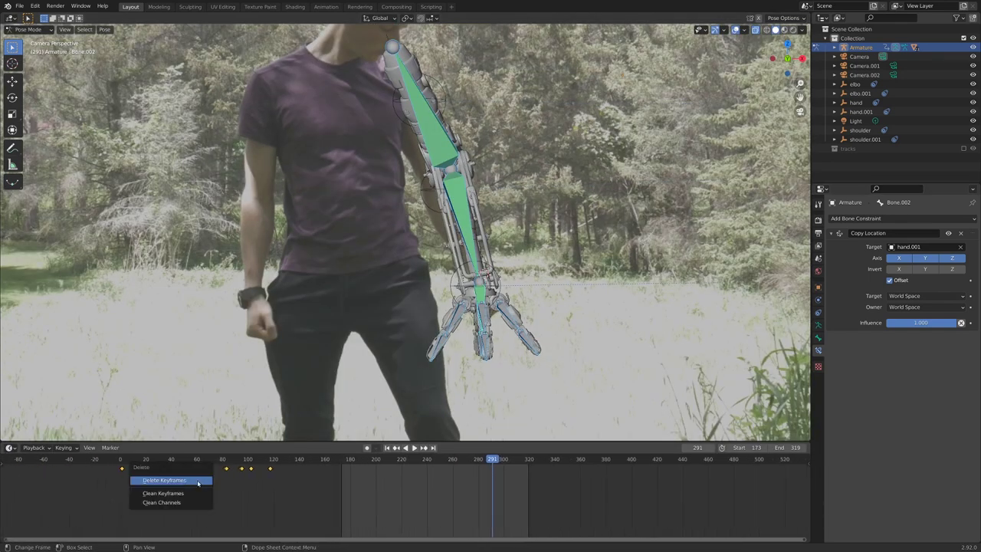
left_click(198, 481)
scroll(460, 230, "up", 2)
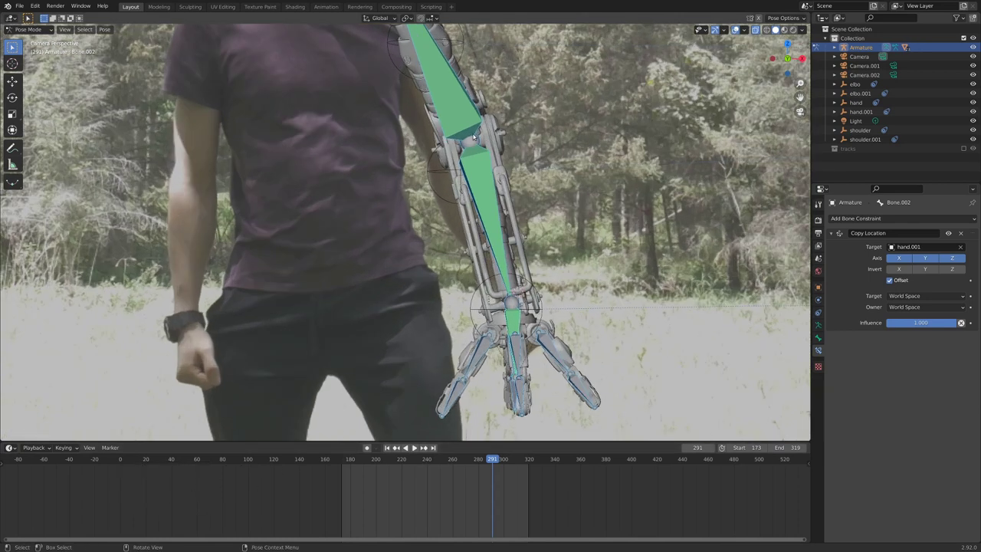
middle_click_drag(460, 230, 408, 184)
scroll(338, 179, "up", 3)
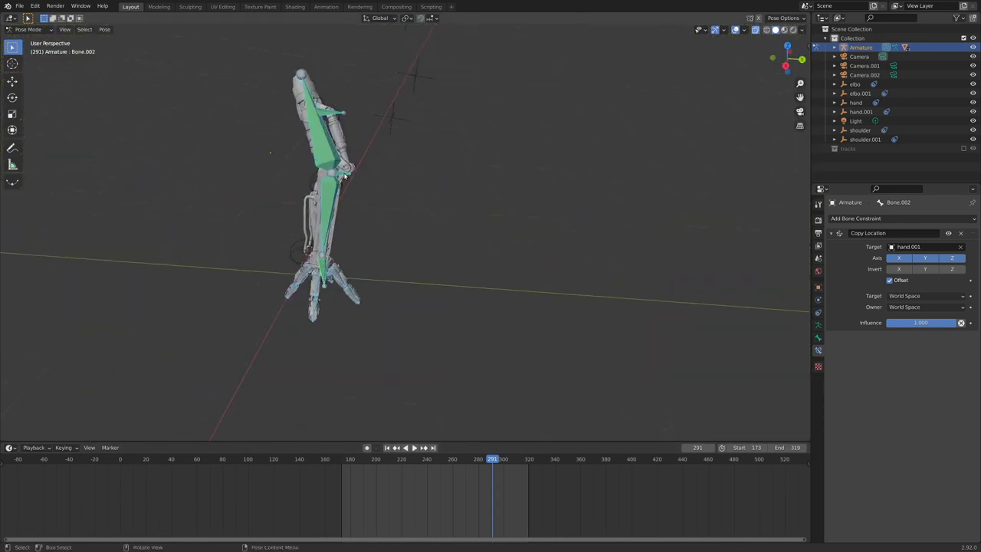
key("KP_0")
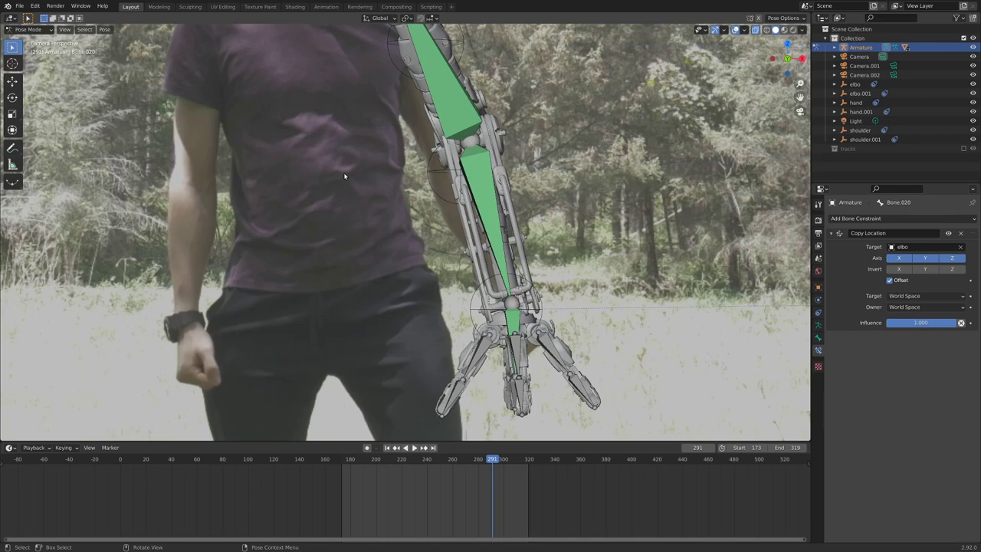
key("g")
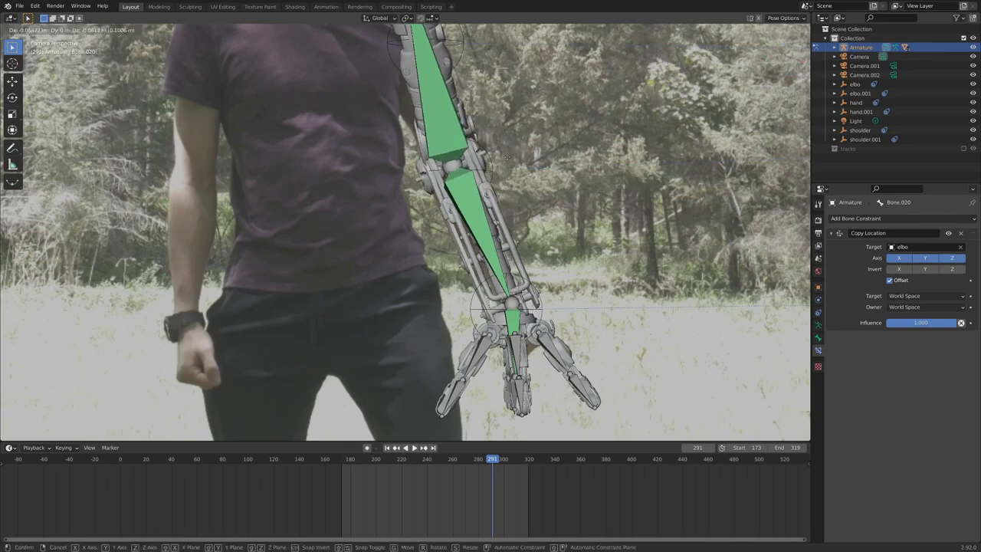
left_click(484, 104)
Reposition the selected bones again to match the actor's shoulder in the footage.
scroll(483, 101, "down", 3)
middle_click_drag(484, 100, 383, 146)
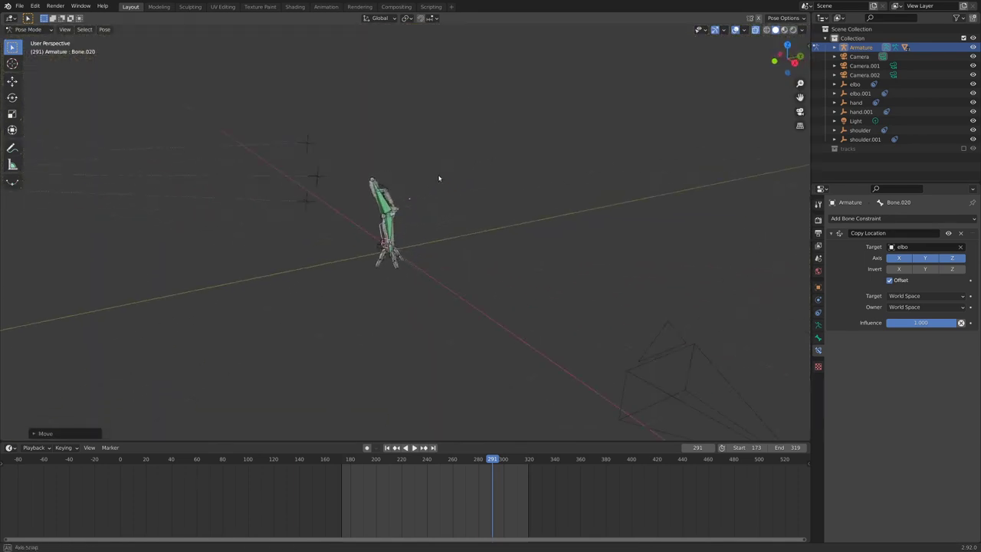
scroll(367, 150, "up", 3)
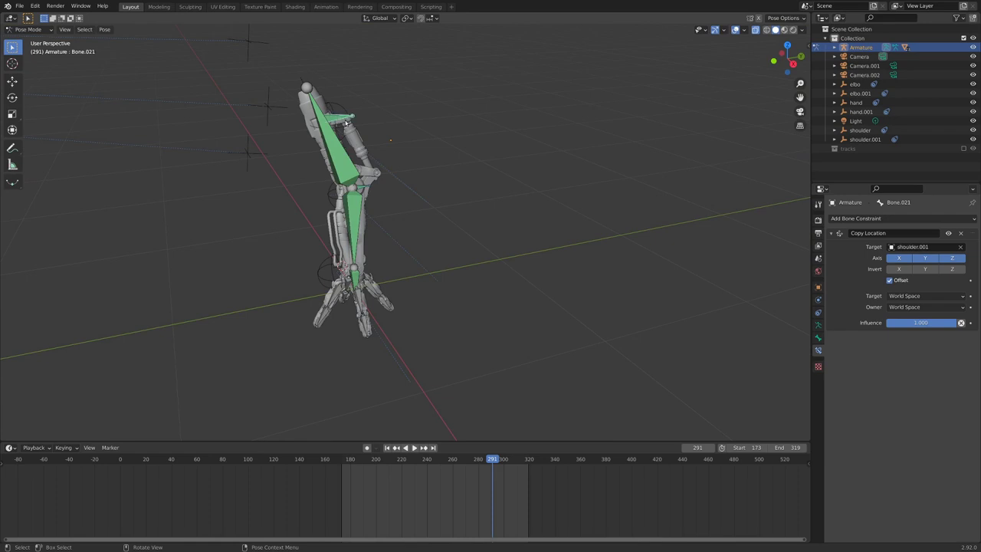
key("KP_0")
key("g")
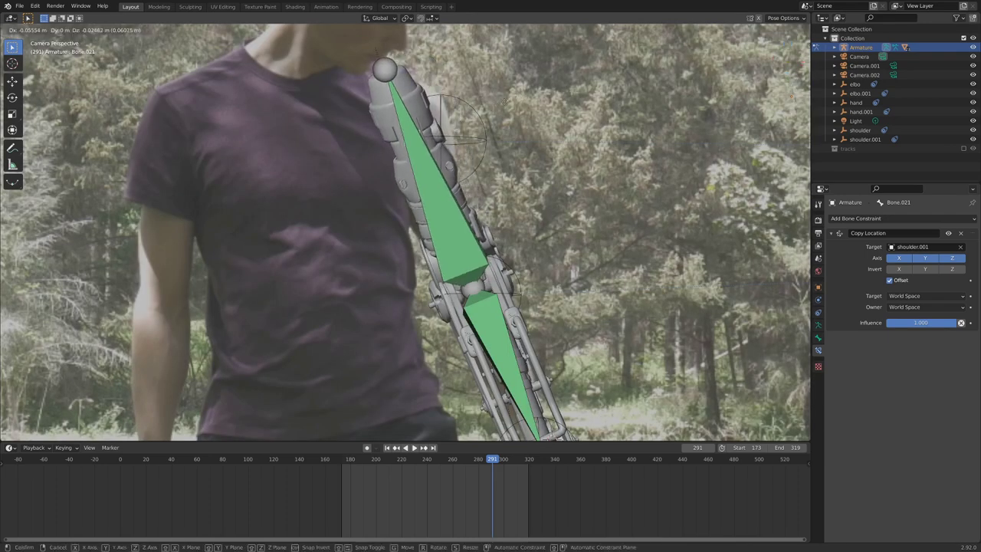
left_click(626, 193)
Offset the hand bone along the global Y axis.
scroll(626, 194, "down", 3)
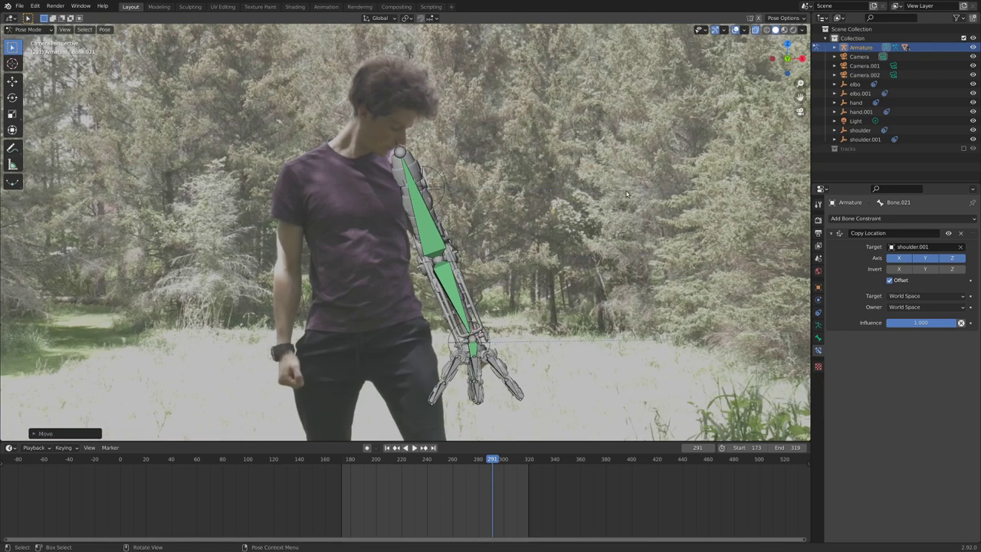
key("KP_0")
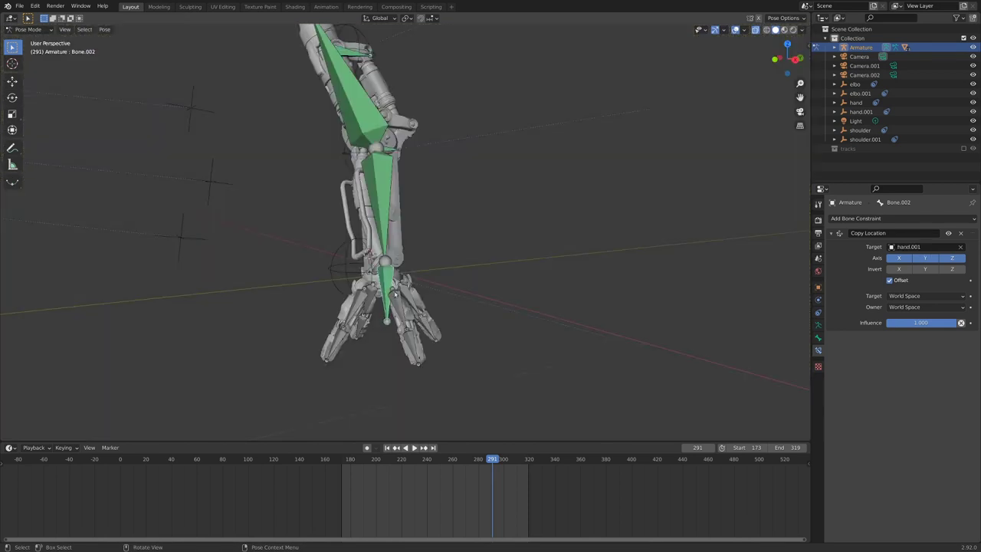
scroll(397, 284, "up", 3)
key("g")
key("y")
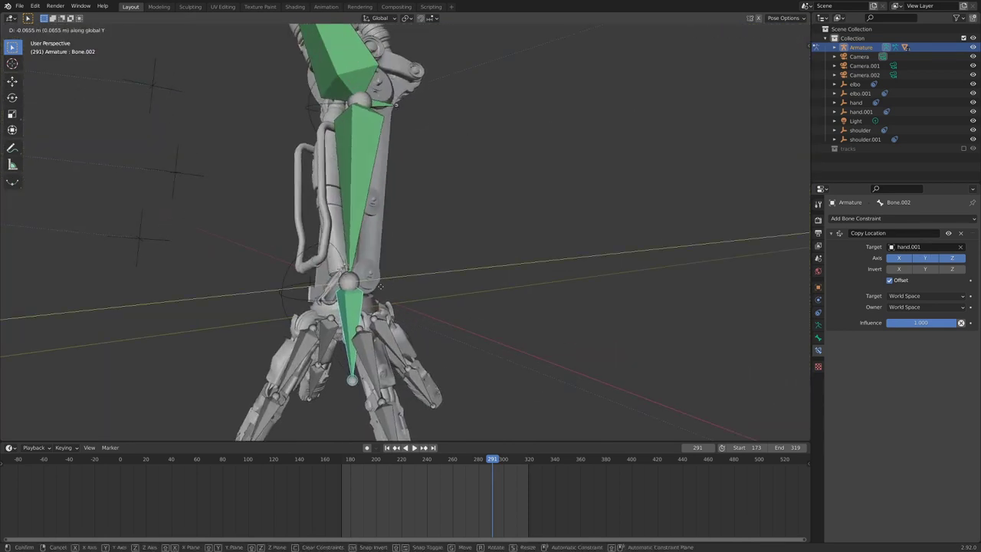
left_click(371, 293)
scroll(369, 295, "down", 3)
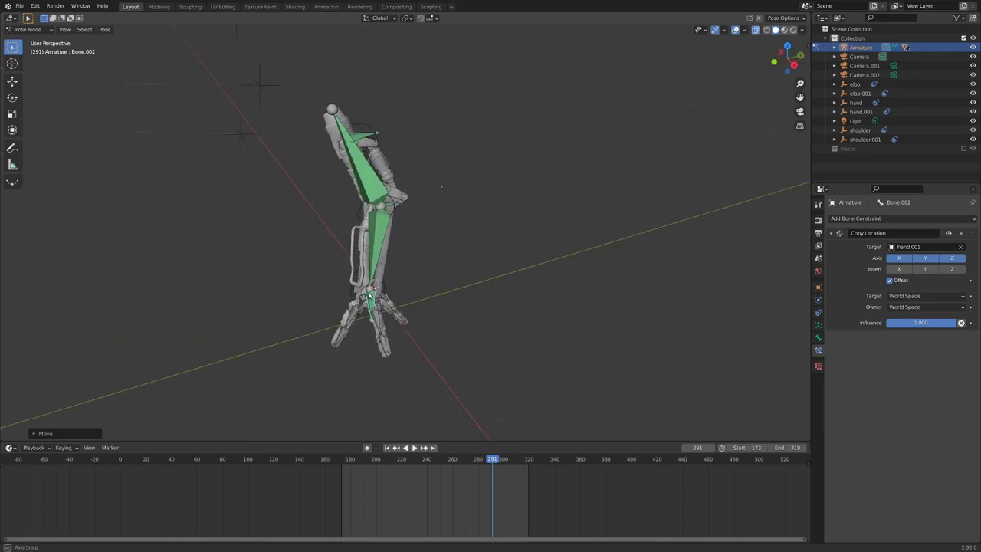
Offset the upper bone along global Y, then select Bone.020.
middle_click_drag(370, 295, 359, 213)
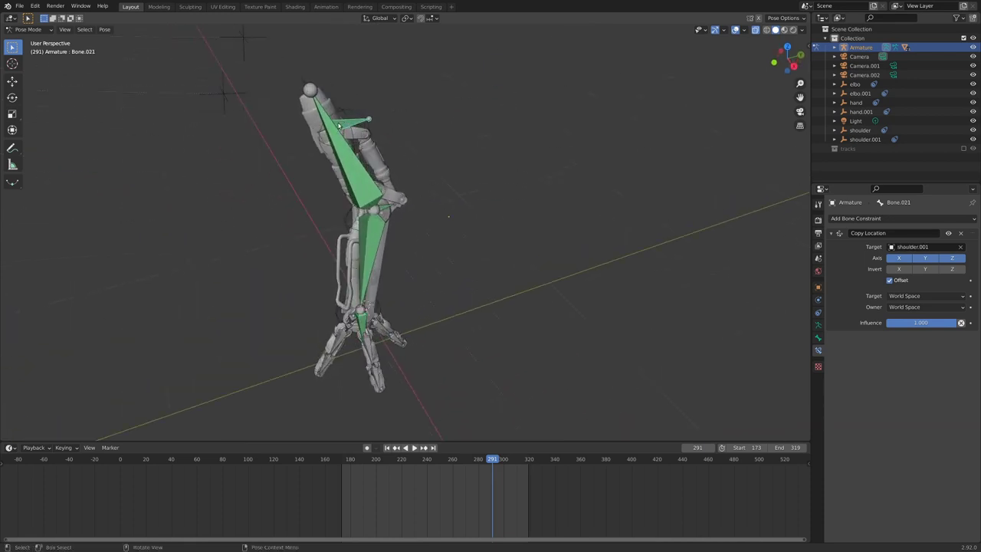
key("g")
key("y")
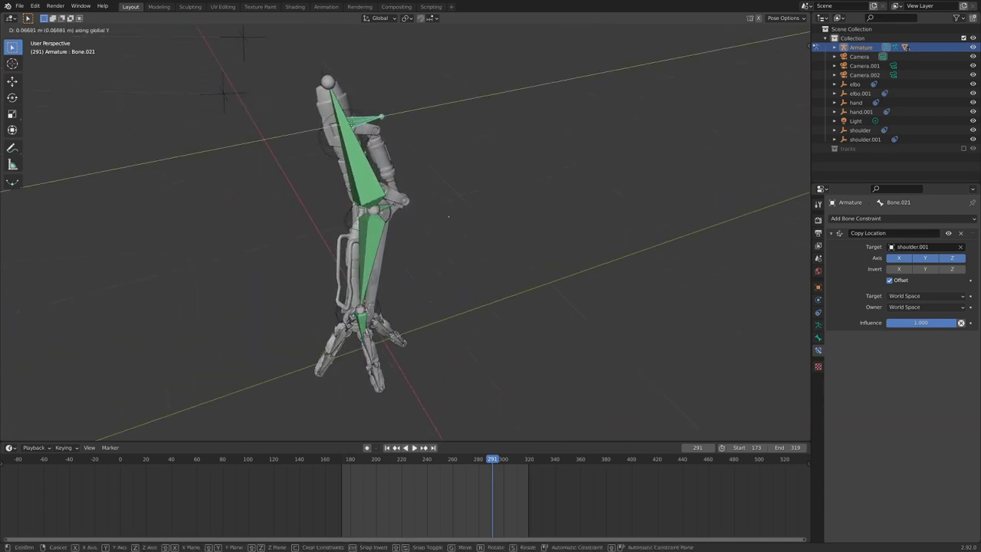
key("Return")
scroll(367, 230, "up", 3)
scroll(347, 165, "down", 3)
left_click(348, 165)
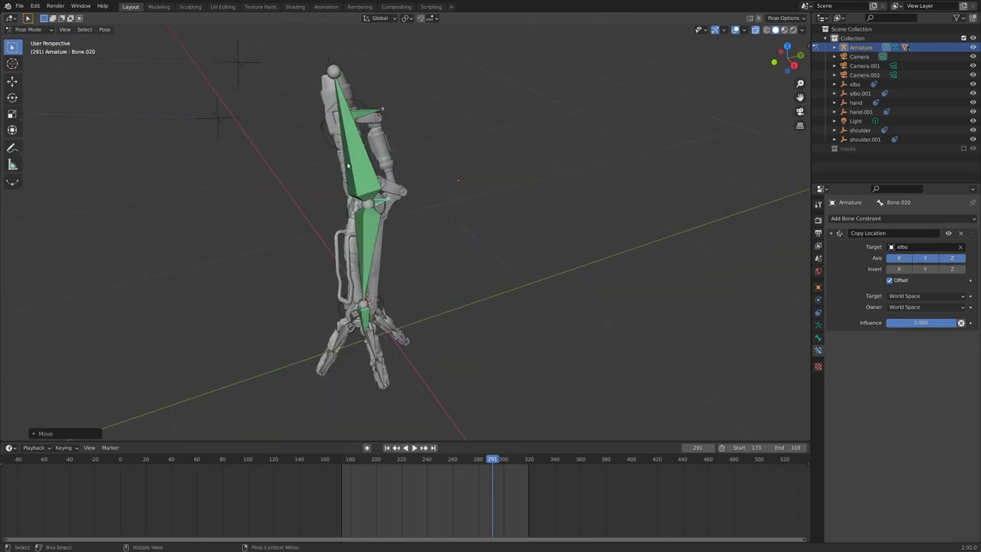
Return the armature to Object Mode, play the arm animation, and select Camera.001.
key("KP_0")
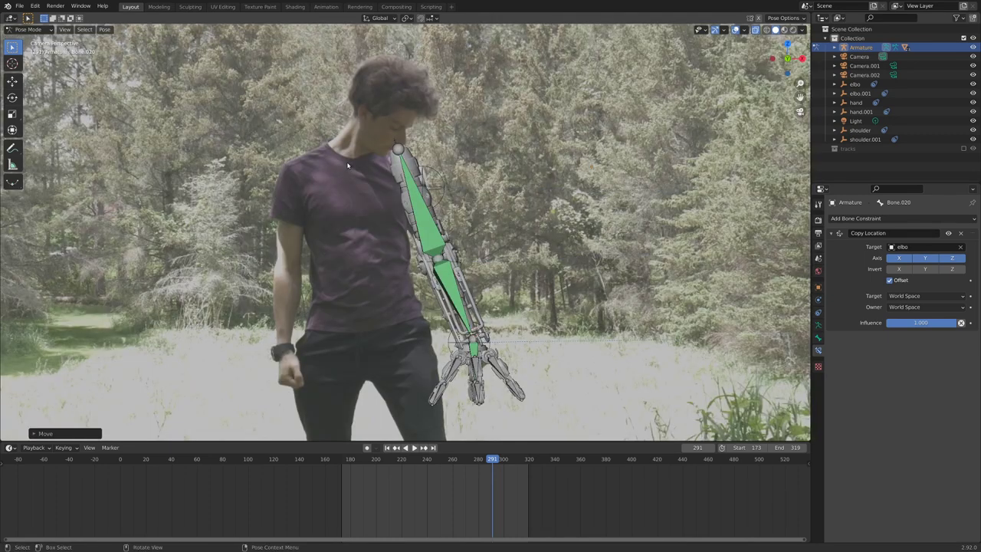
key("ctrl+Tab")
key("space")
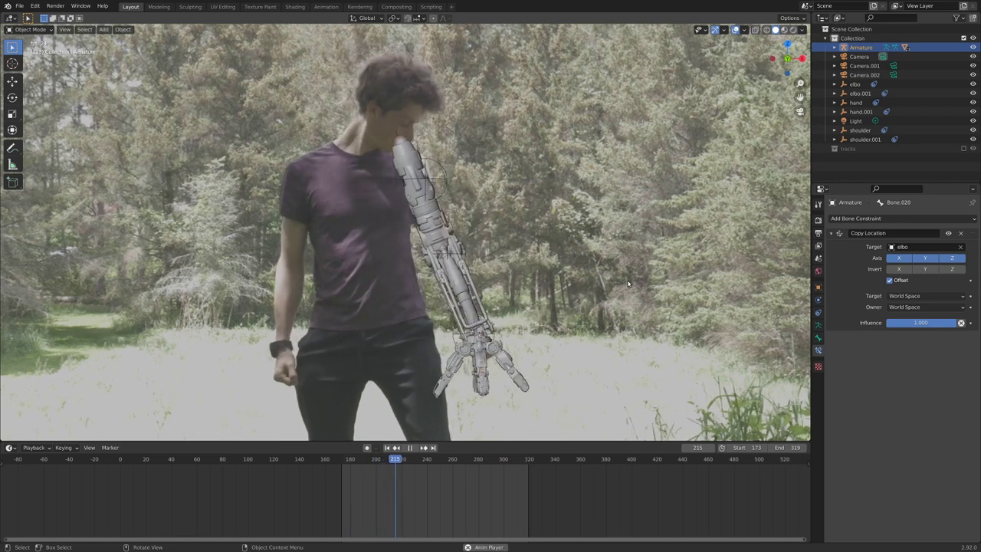
key("KP_0")
scroll(429, 253, "up", 4)
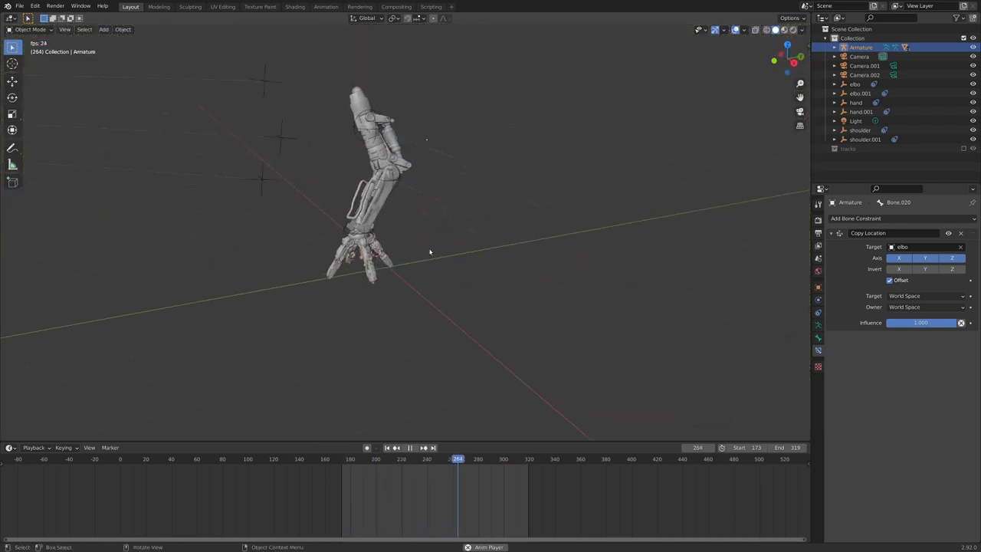
middle_click_drag(429, 252, 583, 230)
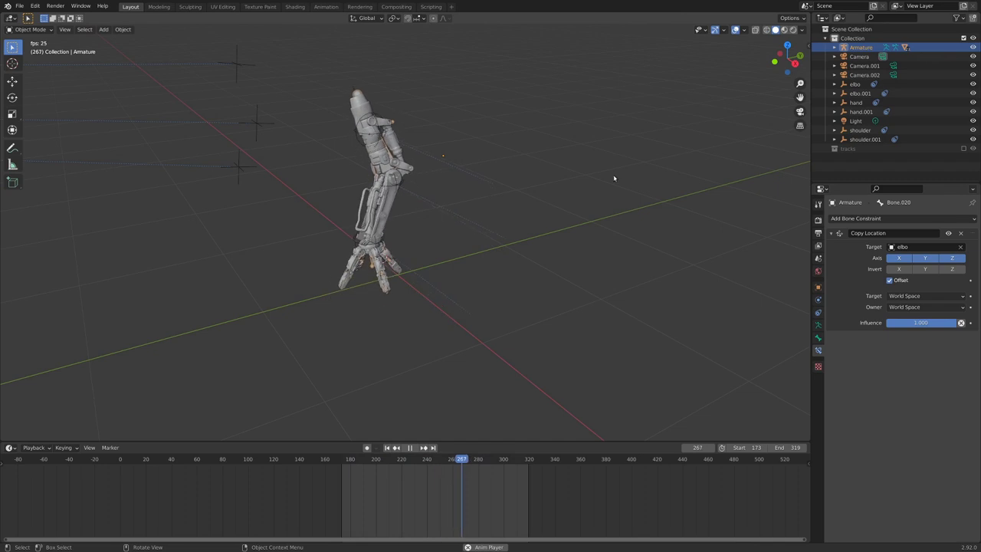
scroll(443, 200, "down", 1)
scroll(452, 203, "down", 4)
left_click(542, 282)
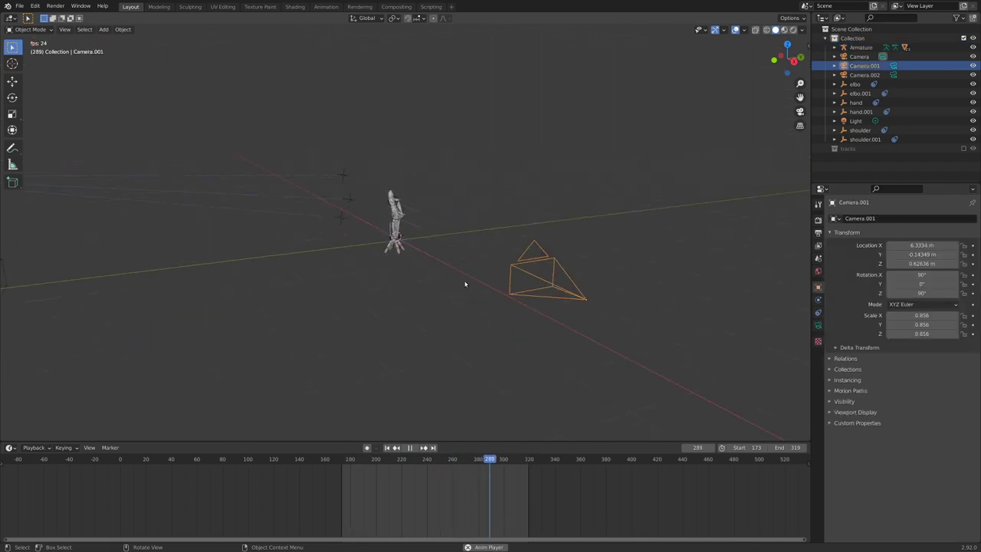
Through Camera.001, add a Movie Clip background image using witness0007.png, then stop playback.
key("ctrl+KP_0")
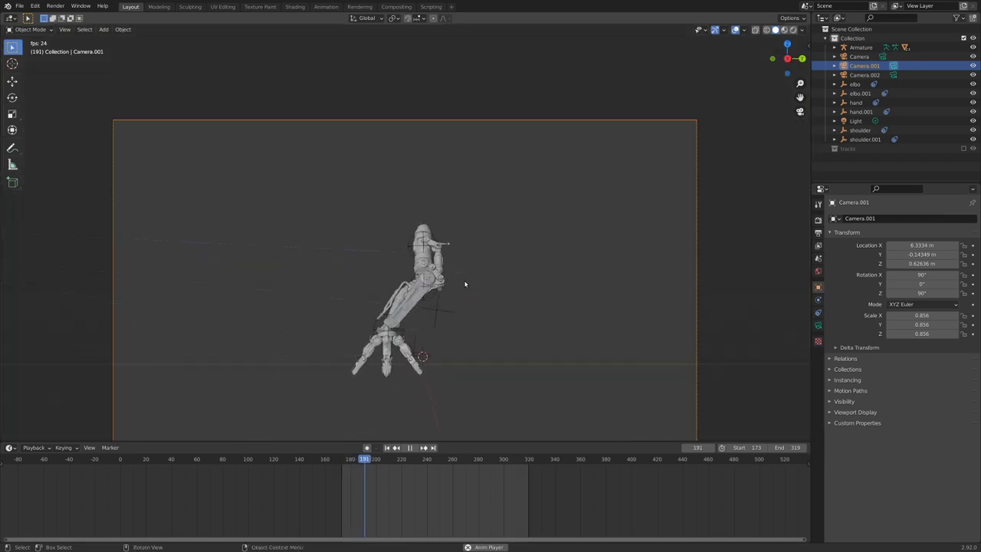
left_click(817, 325)
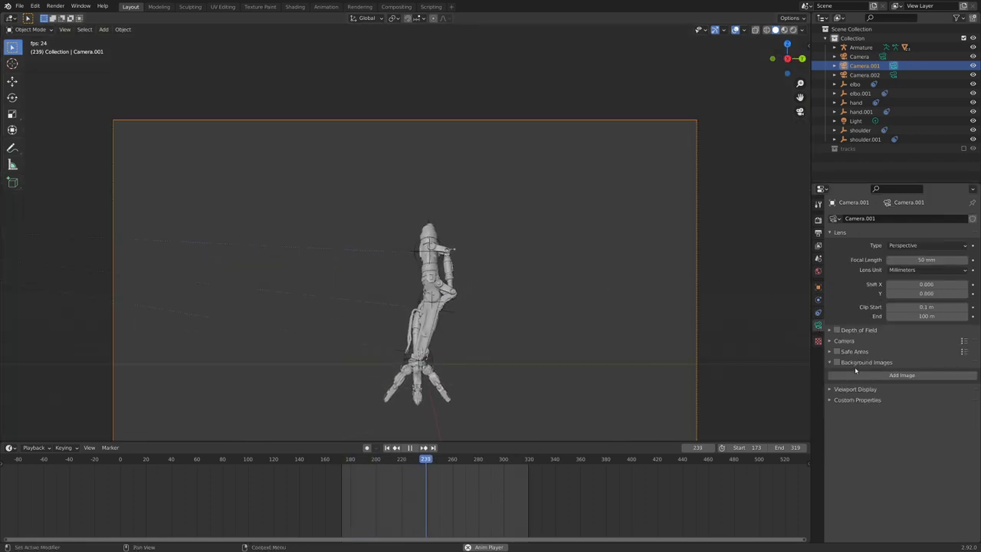
left_click(883, 375)
left_click(953, 401)
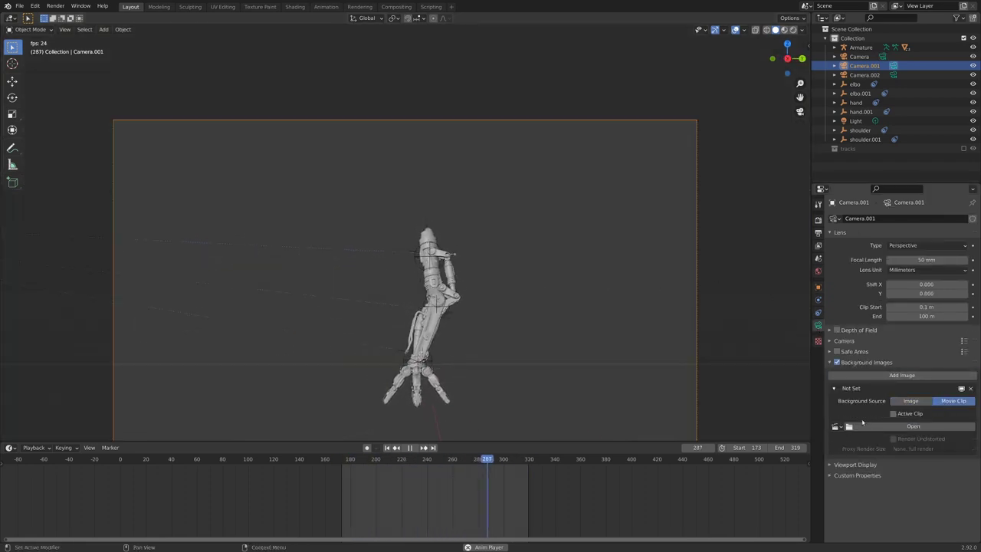
left_click(835, 426)
left_click(856, 457)
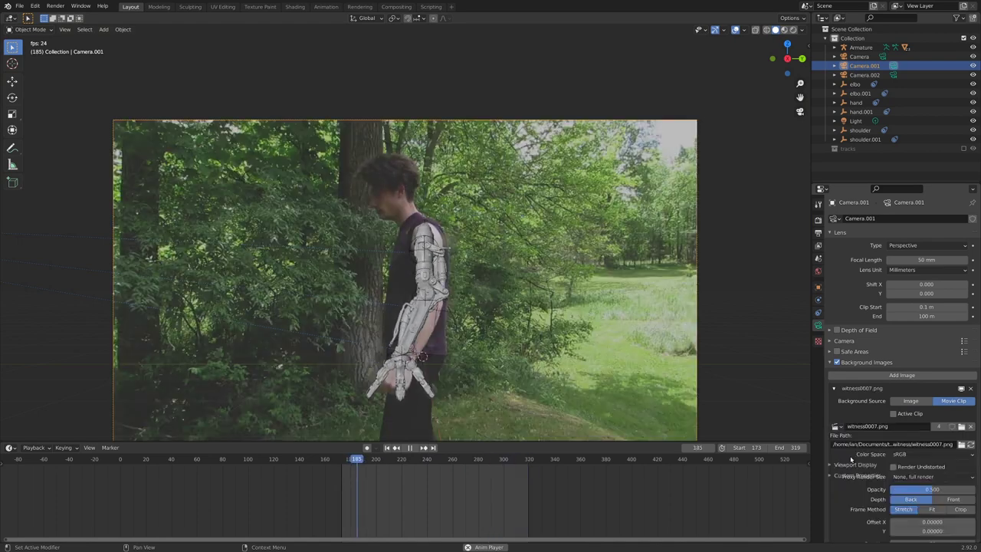
scroll(472, 231, "up", 2)
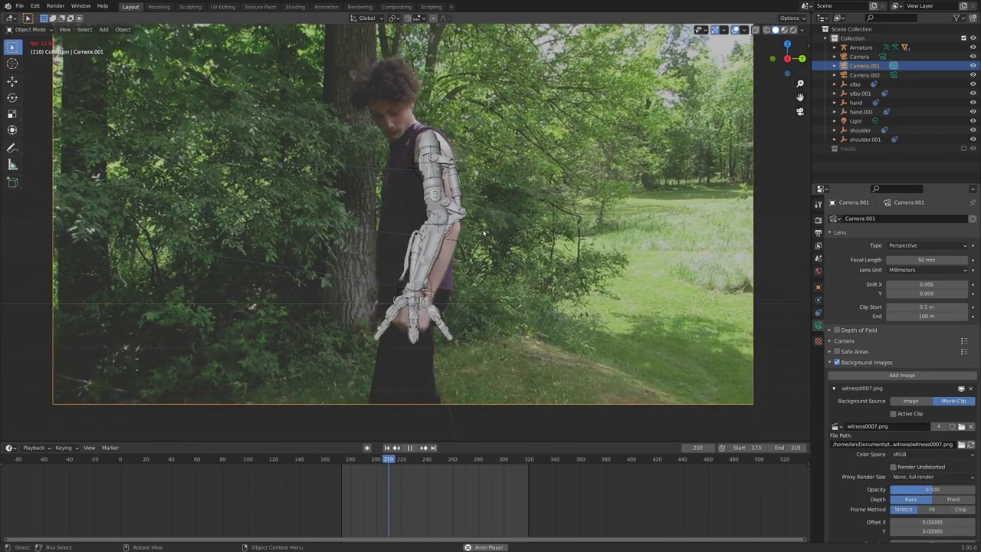
scroll(472, 231, "up", 5)
key("space")
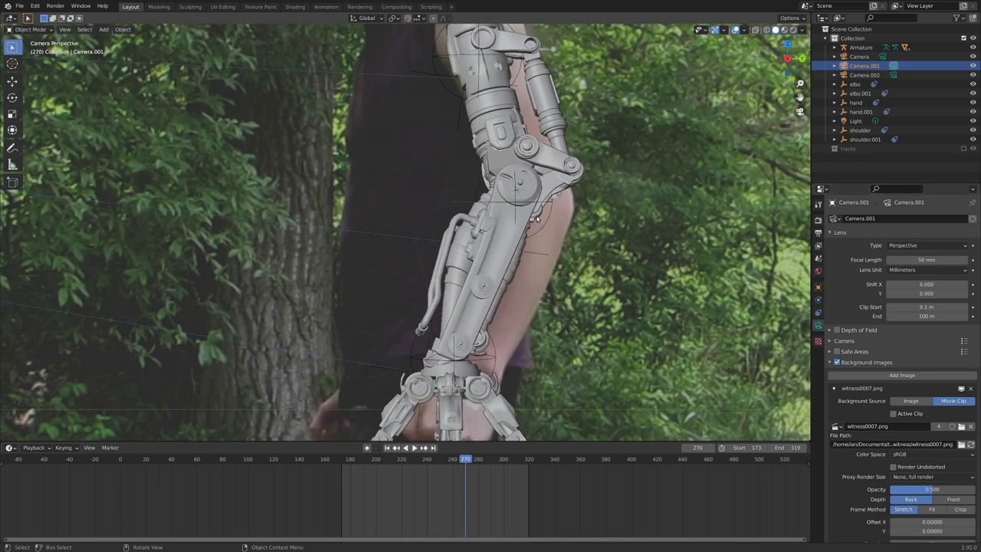
Select the armature, switch to Pose Mode, and move the elbow bone onto the actor's elbow.
left_click(559, 193)
left_click(559, 193)
key("ctrl+Tab")
left_click(561, 224)
key("g")
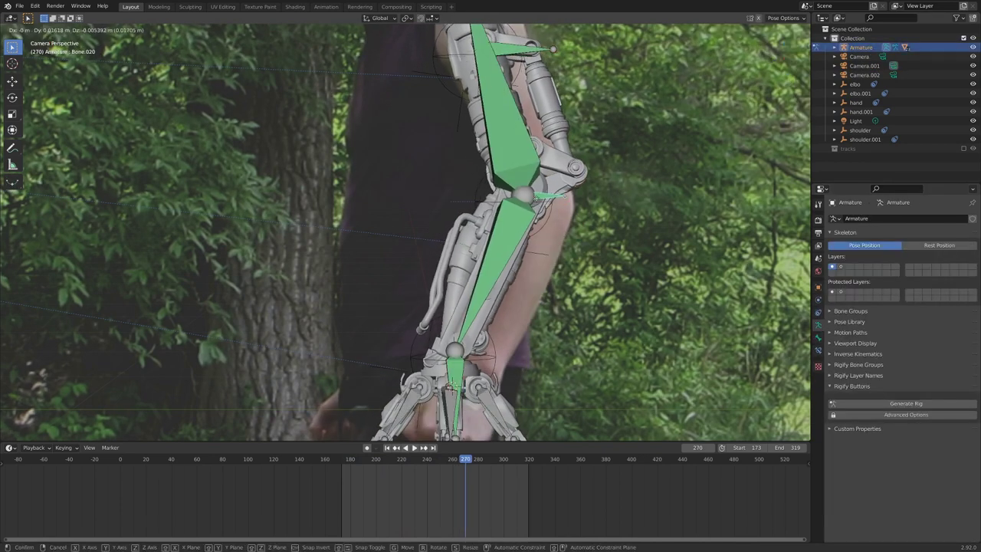
left_click(552, 232)
Move and rotate hand bone Bone.002 to fit the actor's hand in the witness footage.
left_click(452, 371)
key("g")
left_click(484, 373)
key("r")
left_click(537, 330)
scroll(511, 351, "down", 1)
key("g")
left_click(506, 306)
Reposition the upper arm bone, play the animation to check the match, then leave camera view.
middle_click_drag(477, 134, 460, 250, "shift")
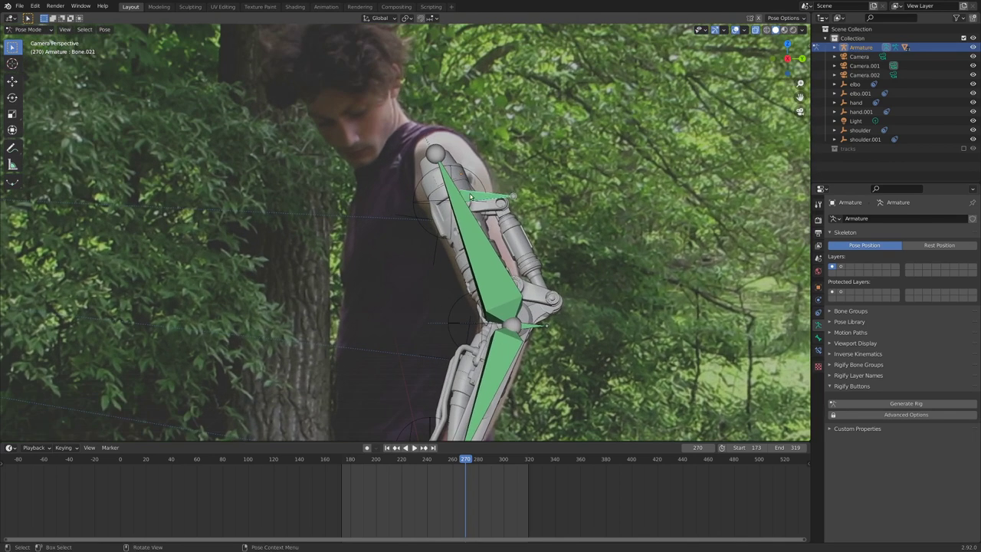
key("g")
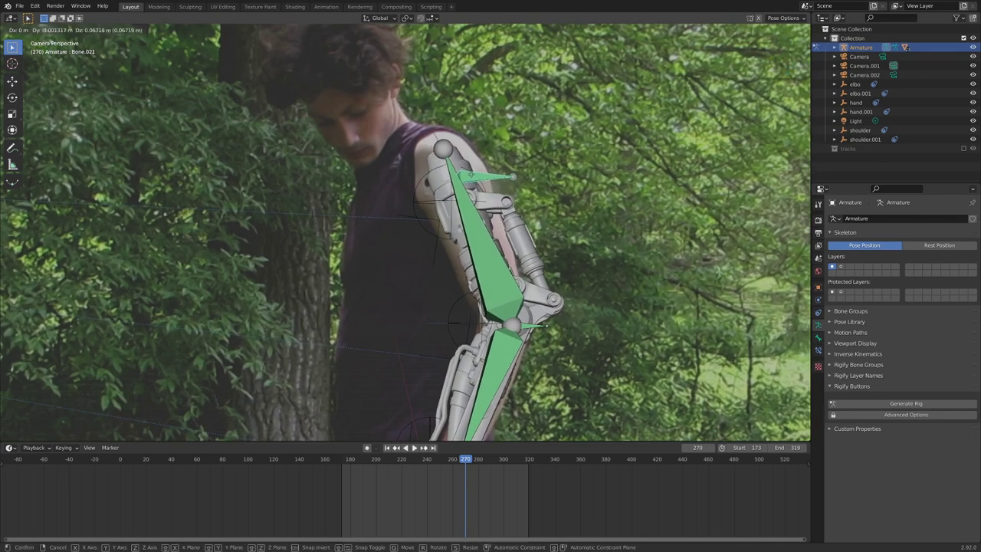
left_click(472, 178)
key("space")
scroll(537, 266, "down", 4)
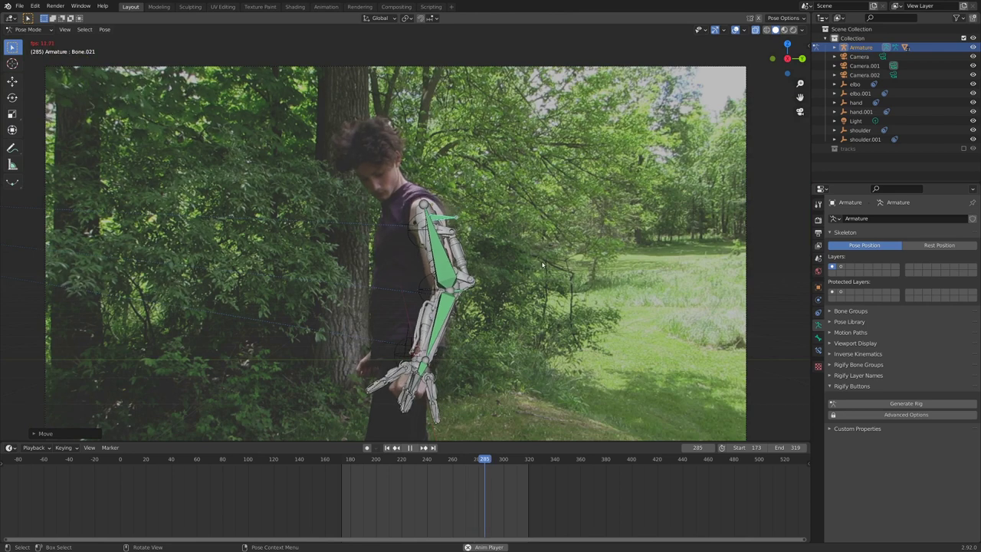
scroll(537, 267, "up", 2)
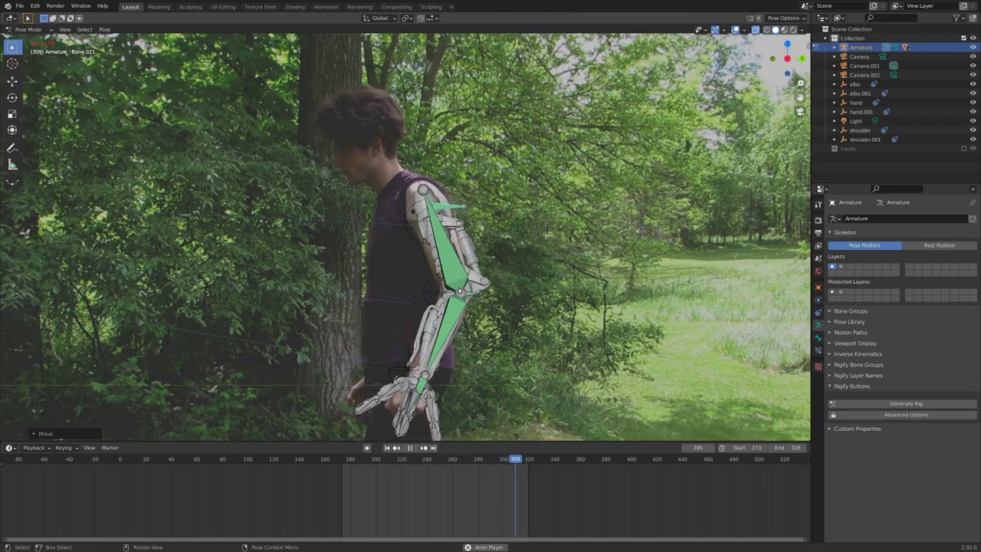
key("KP_0")
Back in Object Mode, delete Camera.002 and the elbo.001, hand and shoulder empties.
key("ctrl+Tab")
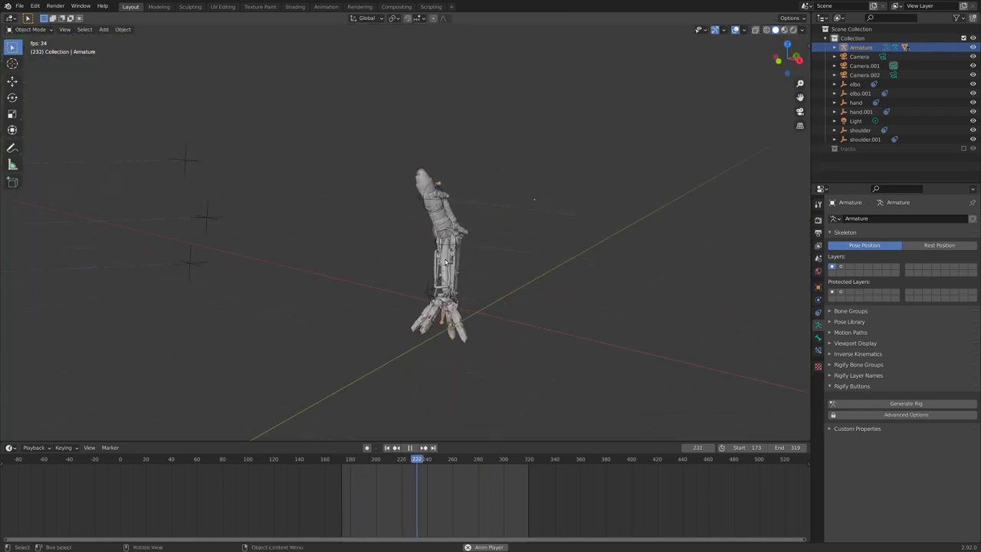
scroll(460, 243, "down", 8)
middle_click_drag(376, 260, 184, 236)
left_click(182, 237)
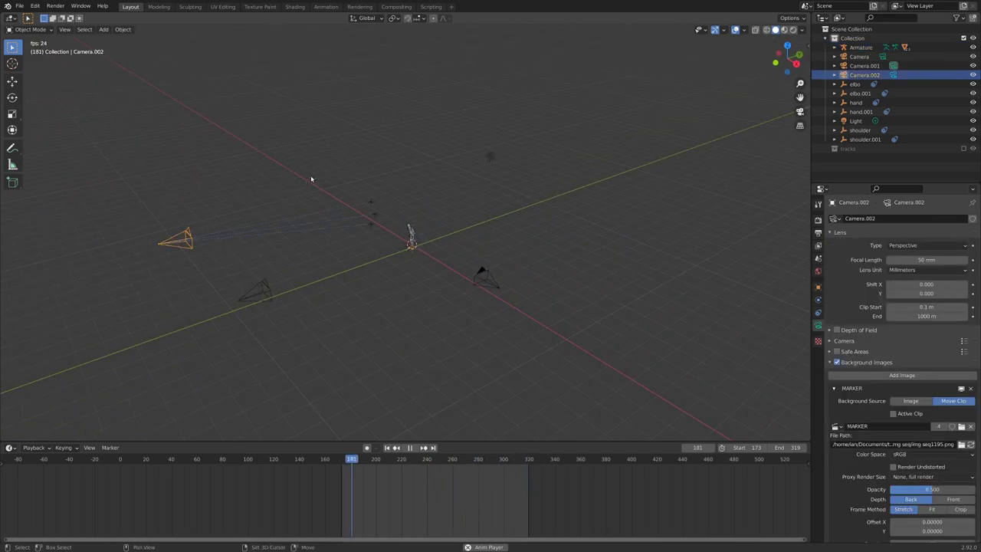
left_click_drag(312, 179, 377, 237, "shift")
key("x")
left_click(354, 210)
Make the main Camera active and look through it at its footage.
middle_click_drag(354, 210, 289, 277)
left_click(193, 279)
key("ctrl+KP_0")
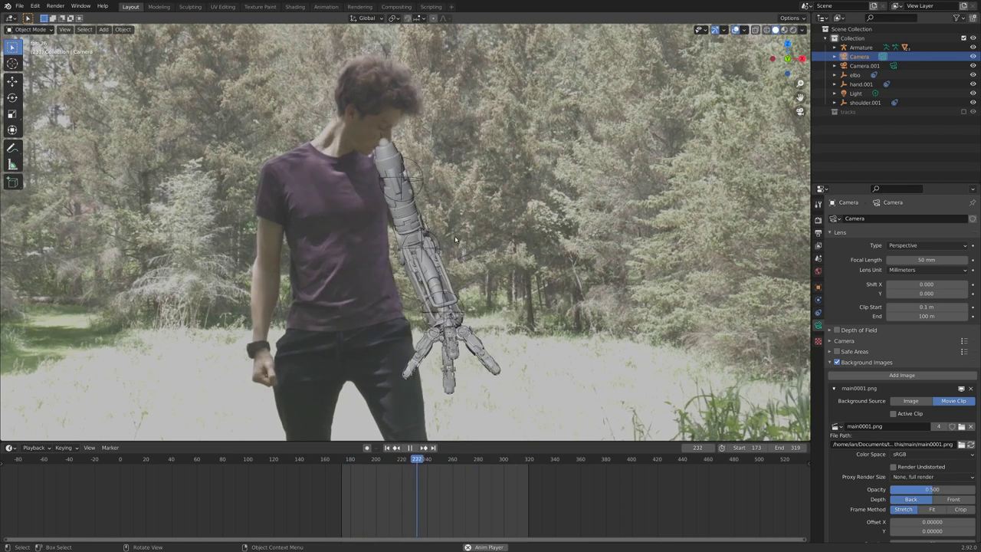
key("shift+Left")
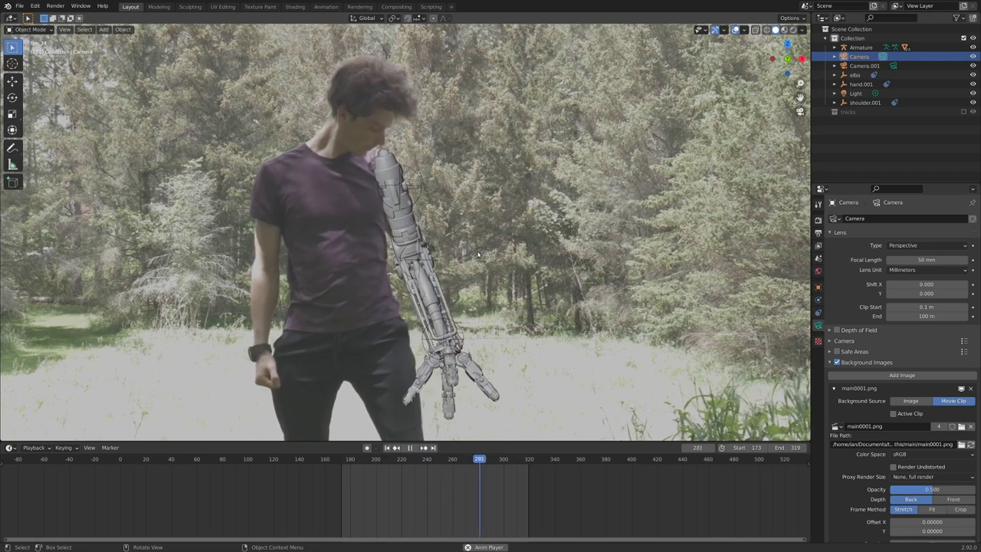
key("Down")
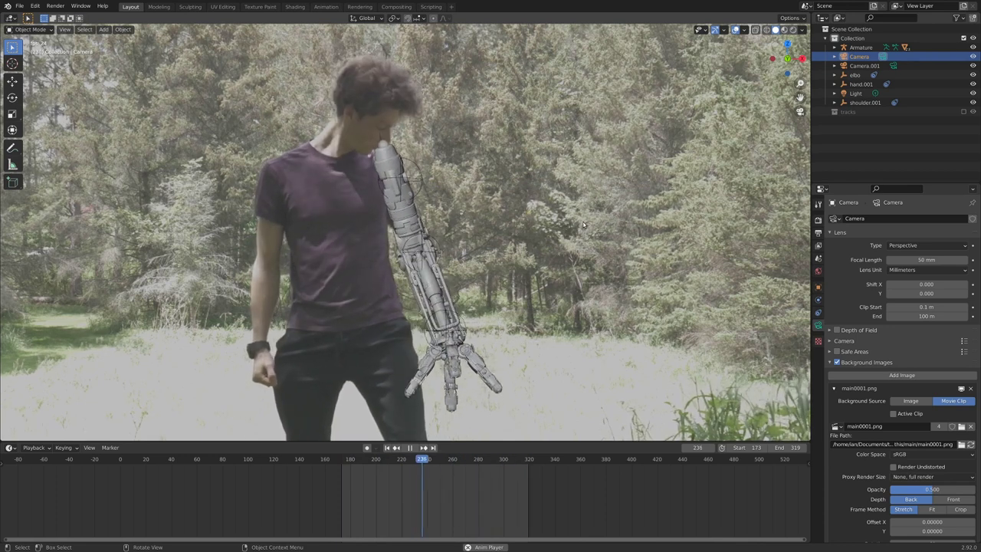